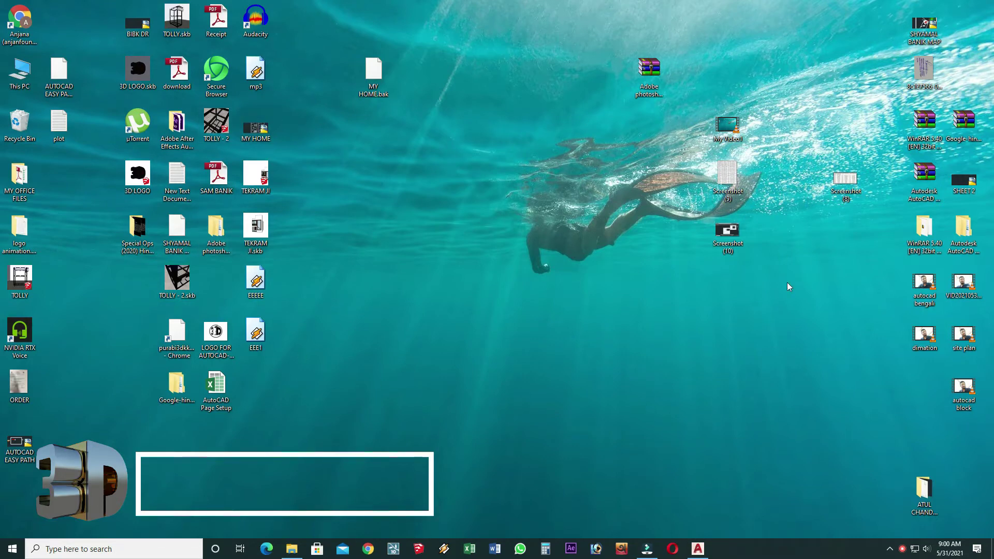
# Open the project folder on the desktop and open its floor-plan DWG in AutoCAD.
pyautogui.doubleClick(923, 512)
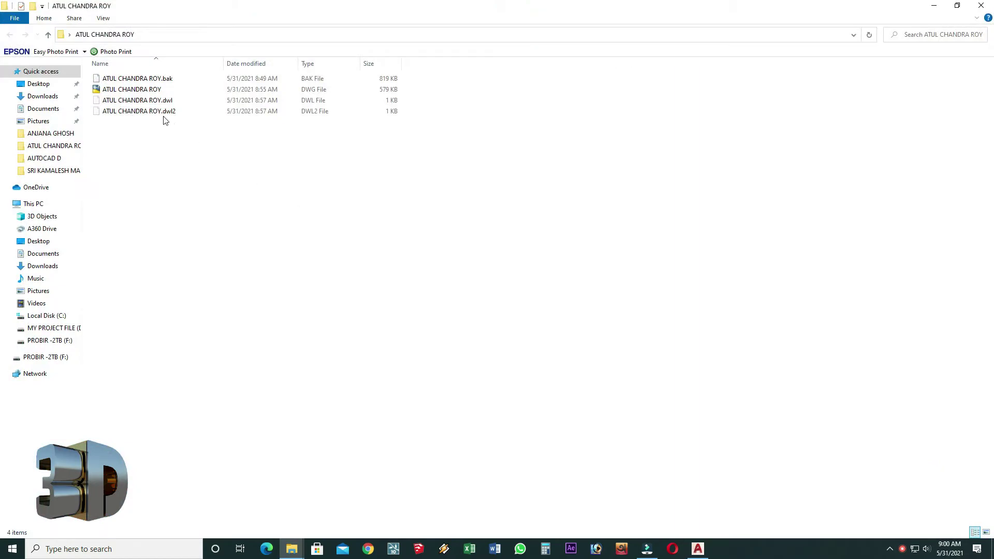
pyautogui.click(137, 91)
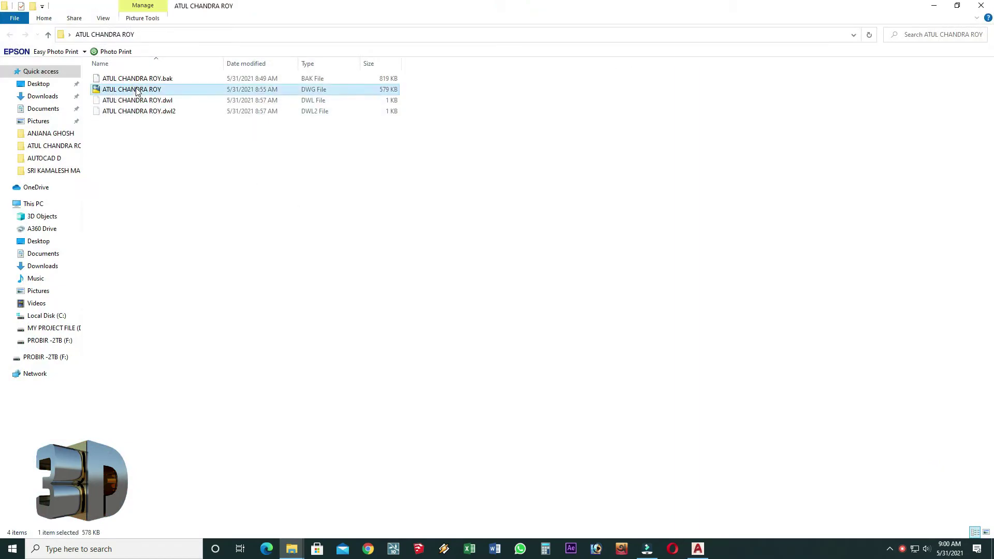
pyautogui.doubleClick(137, 91)
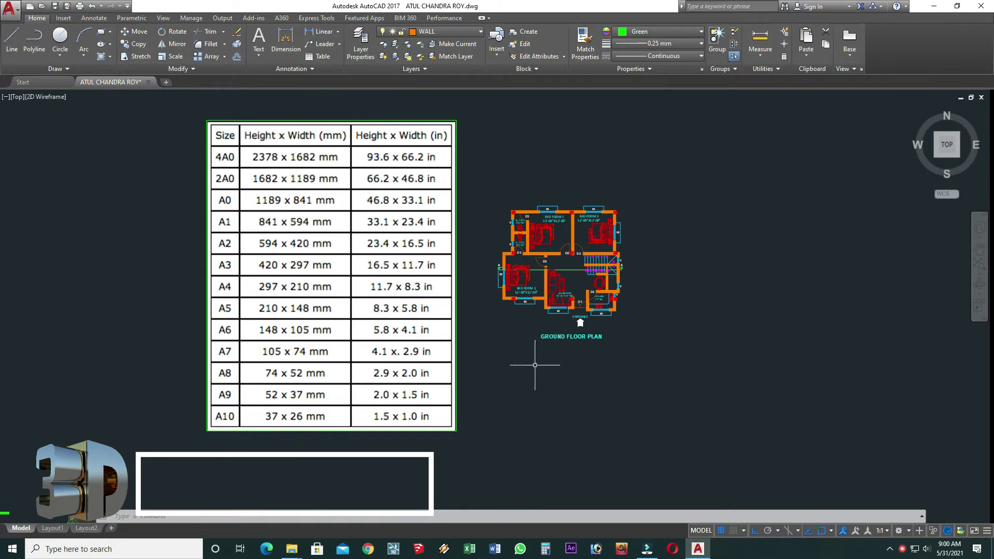
pyautogui.moveTo(540, 365); pyautogui.dragTo(644, 370, button='middle')
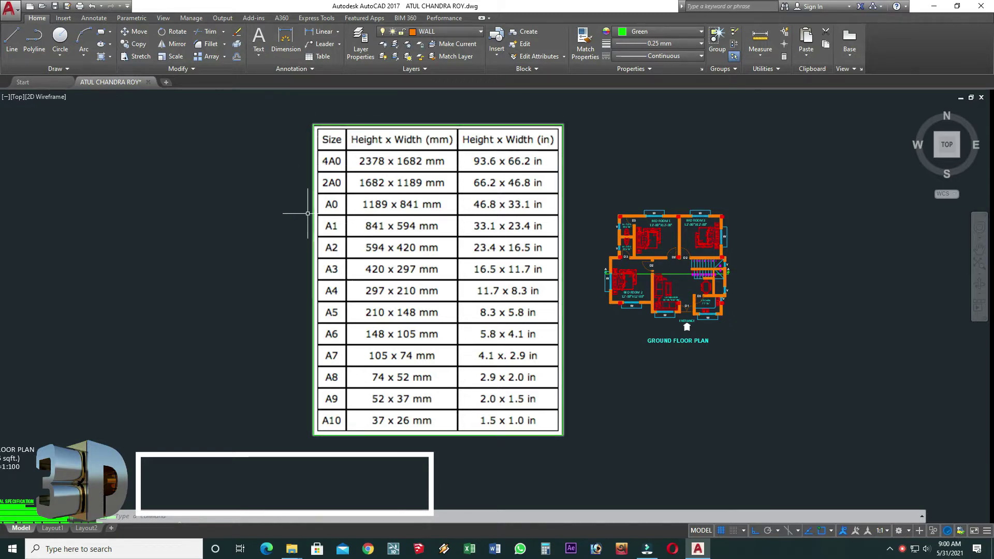
pyautogui.click(579, 200)
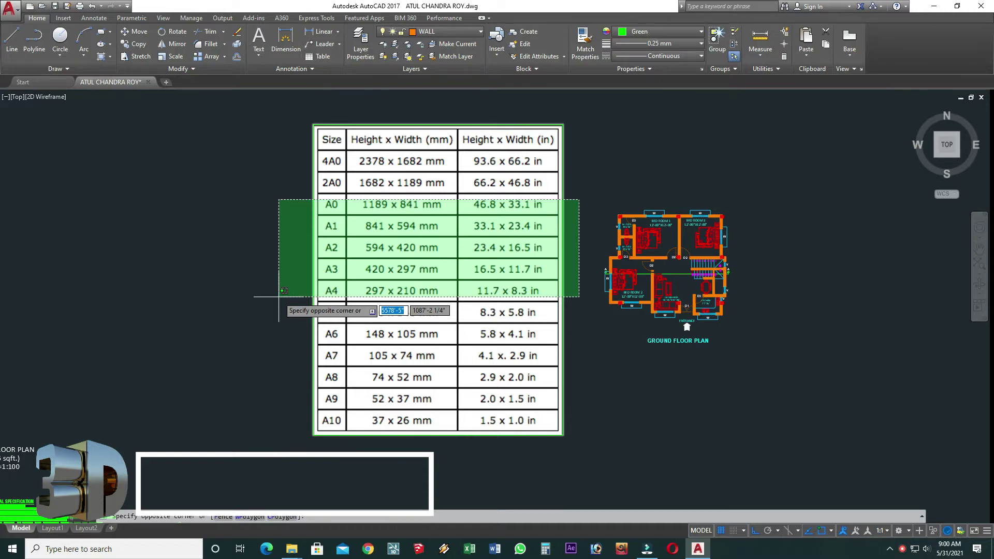
pyautogui.press('Escape')
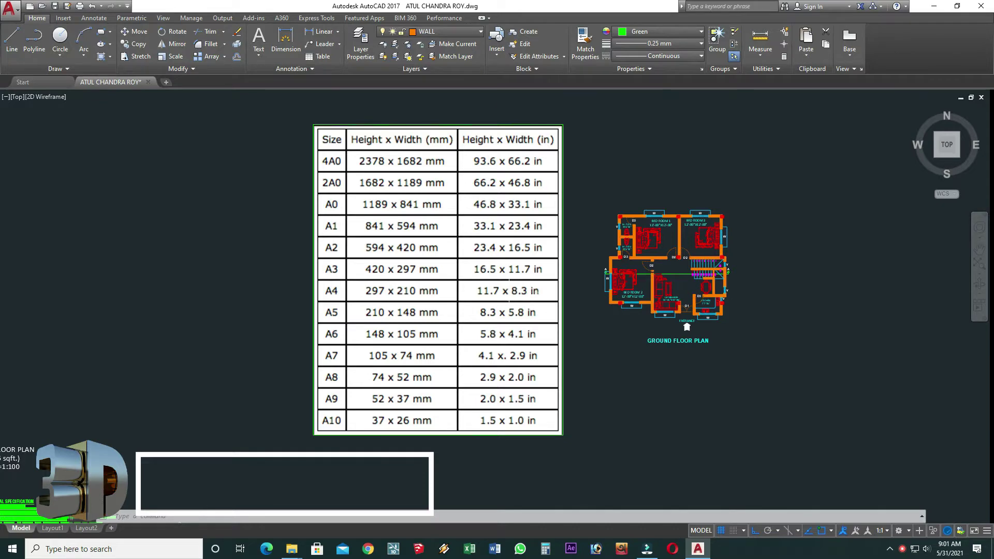
pyautogui.scroll(-4, 512, 290)
pyautogui.moveTo(570, 304); pyautogui.dragTo(532, 311, button='middle')
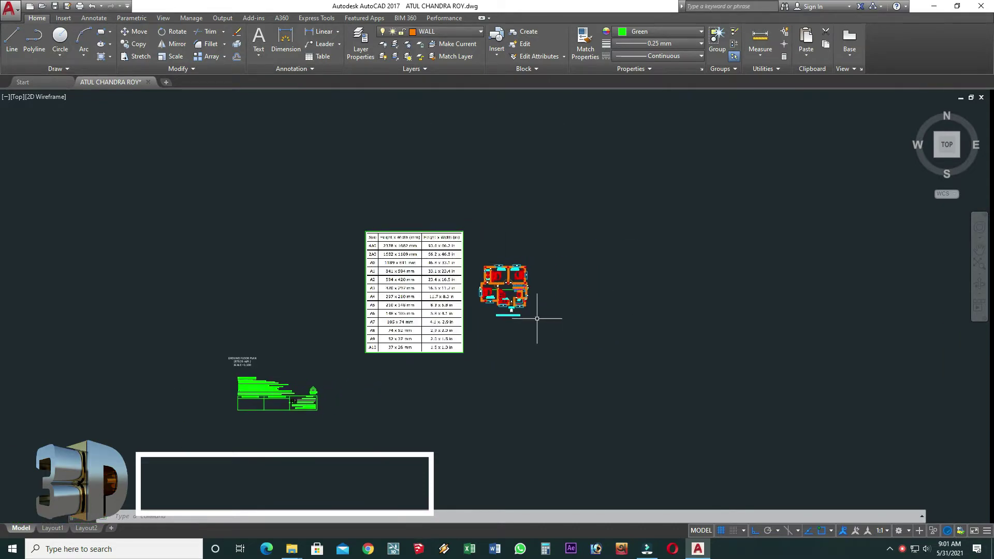
pyautogui.scroll(3, 532, 311)
pyautogui.scroll(1, 496, 289)
pyautogui.scroll(2, 495, 289)
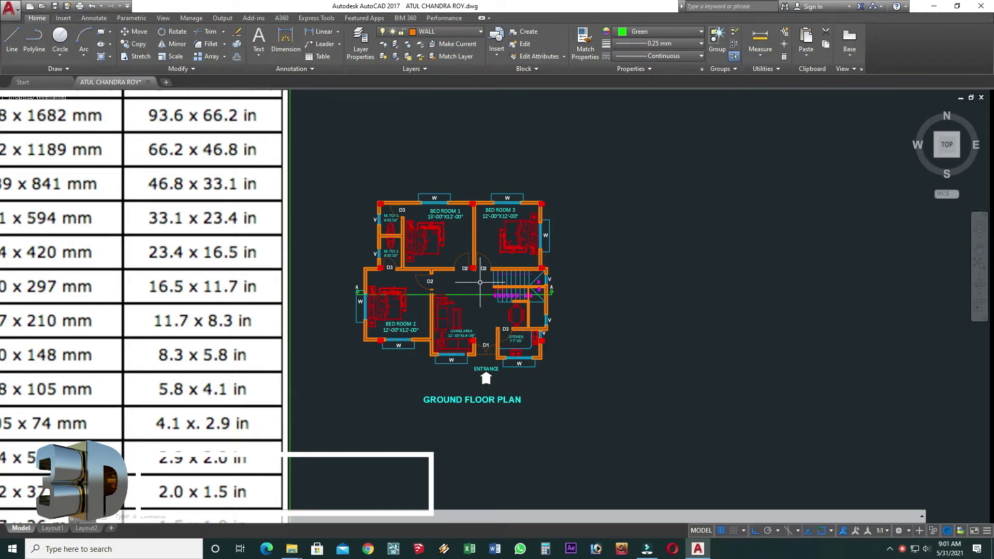
pyautogui.click(54, 529)
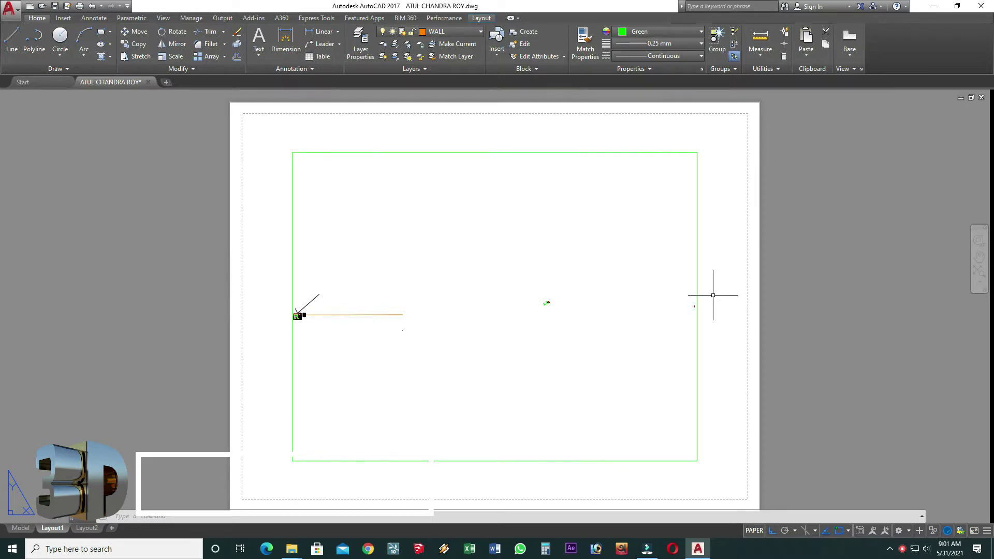
pyautogui.click(20, 529)
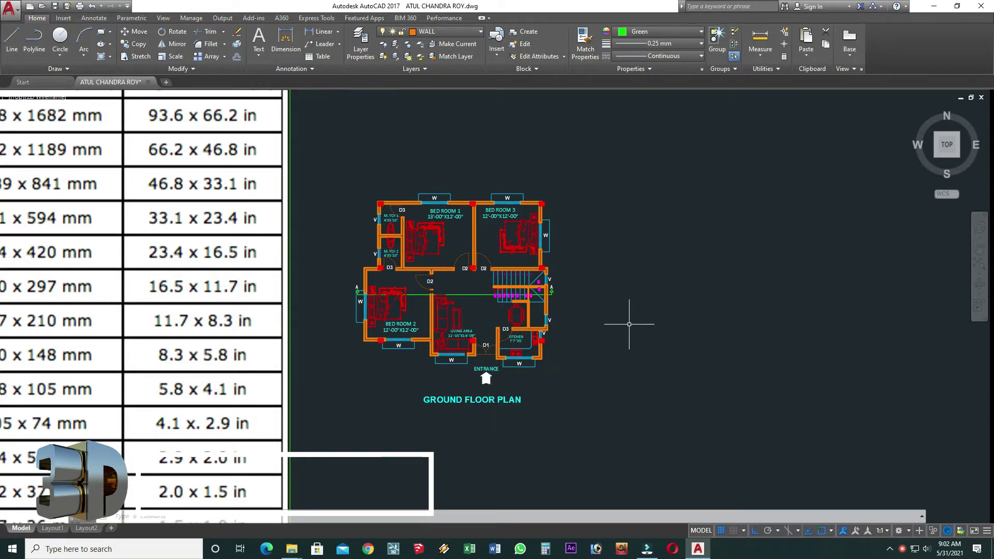
# Right of the plan, draw the frame's 8.3 top edge and 11.7 side edge with Ortho lines.
pyautogui.scroll(-2, 268, 377)
pyautogui.moveTo(269, 378); pyautogui.dragTo(373, 347, button='middle')
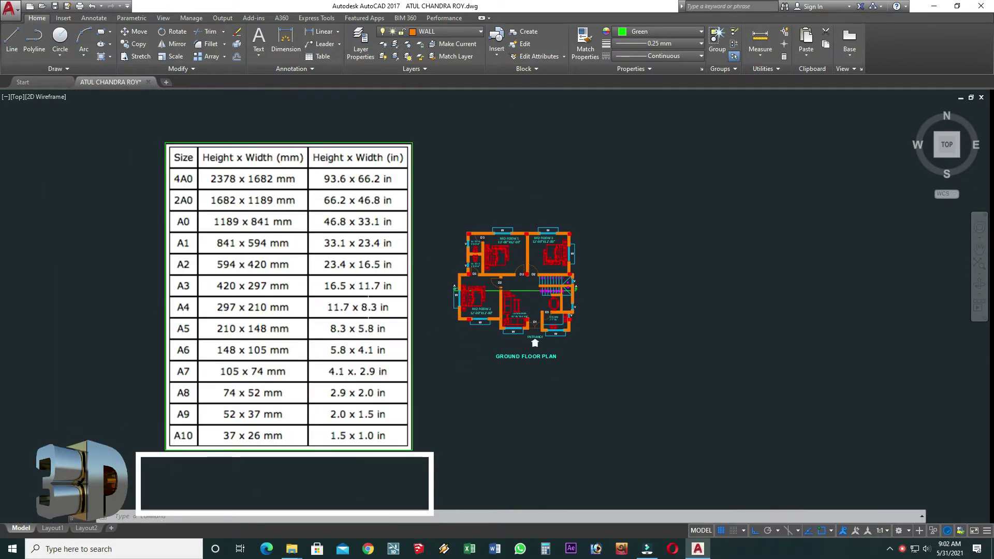
pyautogui.scroll(2, 368, 305)
pyautogui.scroll(3, 368, 306)
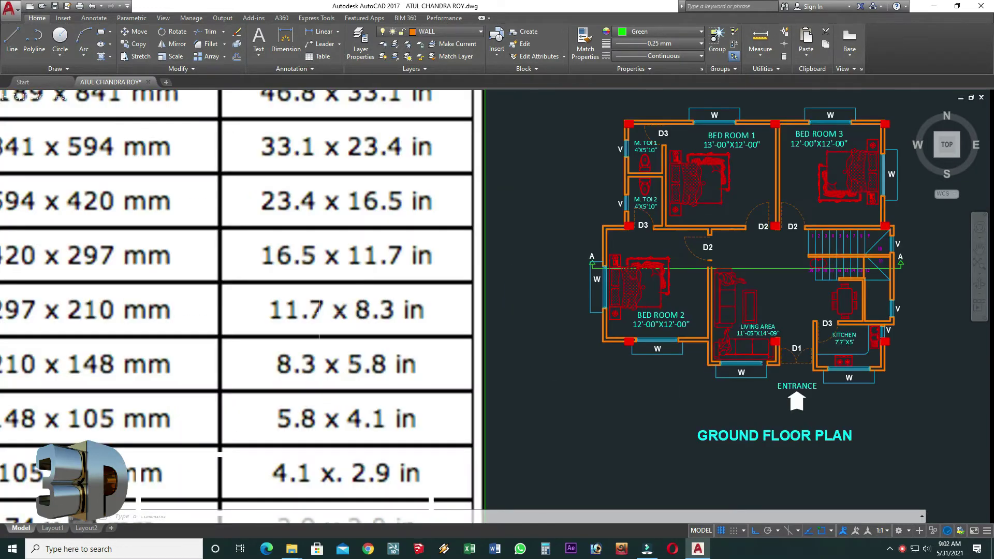
pyautogui.scroll(-2, 294, 314)
pyautogui.moveTo(731, 363); pyautogui.dragTo(549, 354, button='middle')
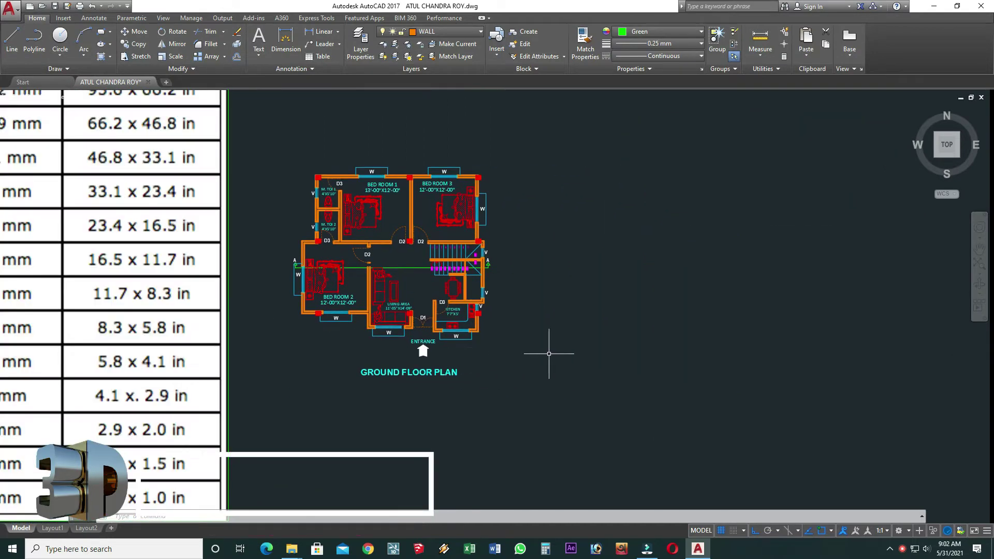
pyautogui.write('L')
pyautogui.press('Return')
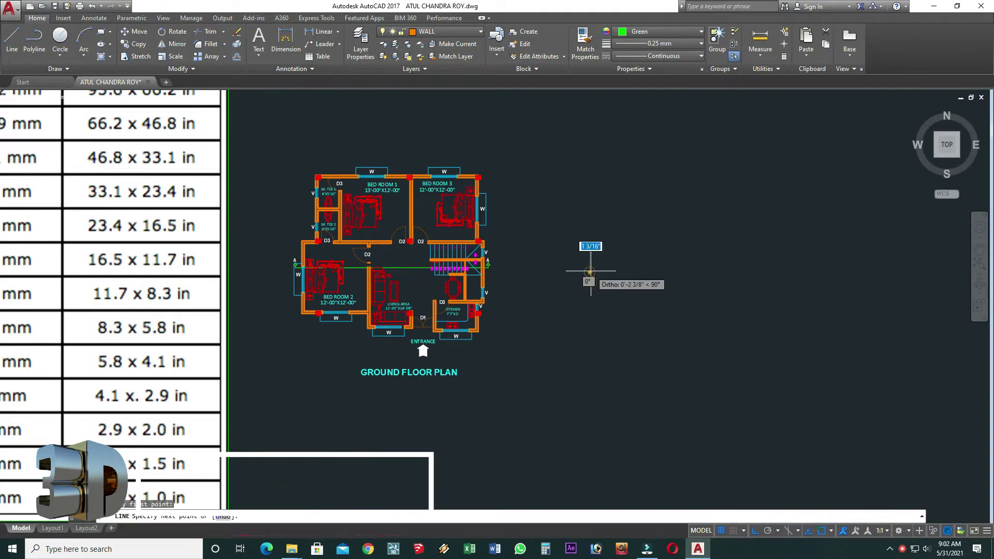
pyautogui.click(590, 272)
pyautogui.write('8.3')
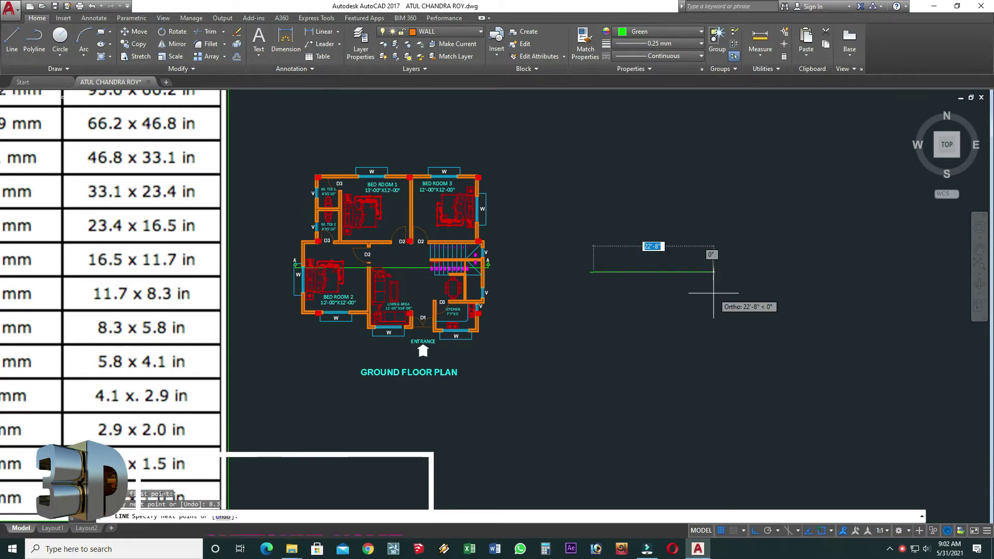
pyautogui.press('Return')
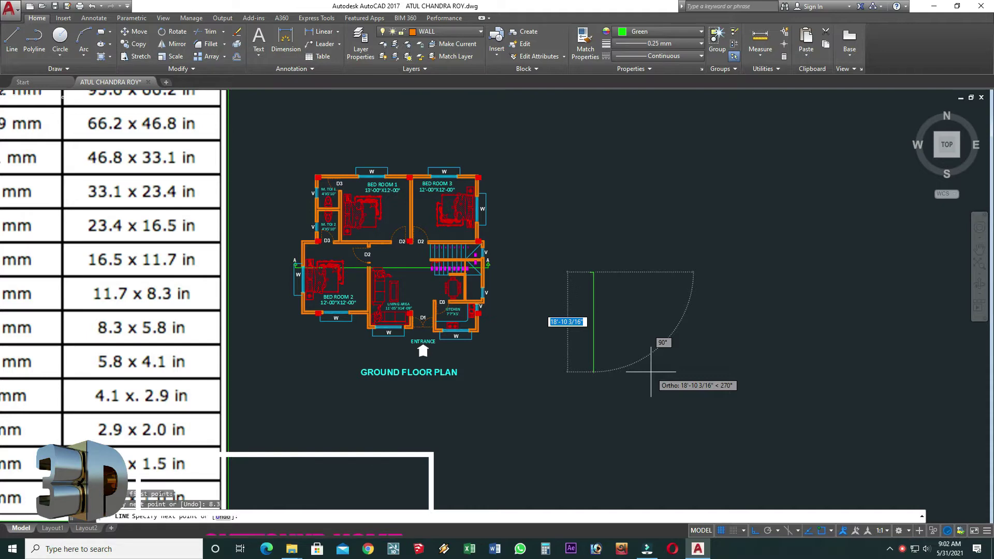
pyautogui.write('11.7')
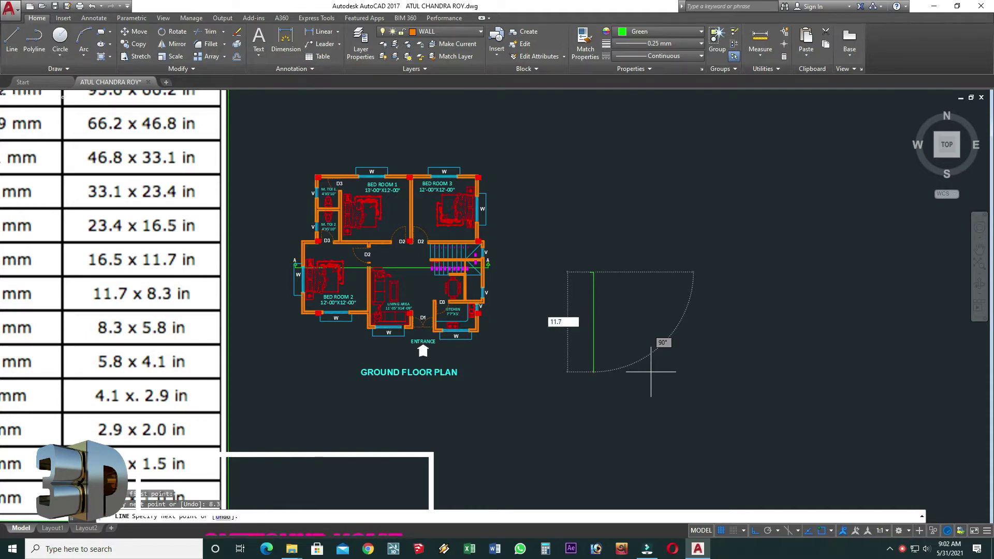
pyautogui.press('Return')
# Finish the bottom edge and close the last corner to complete the 8.3 × 11.7 rectangle.
pyautogui.scroll(2, 599, 282)
pyautogui.scroll(2, 599, 259)
pyautogui.scroll(1, 575, 275)
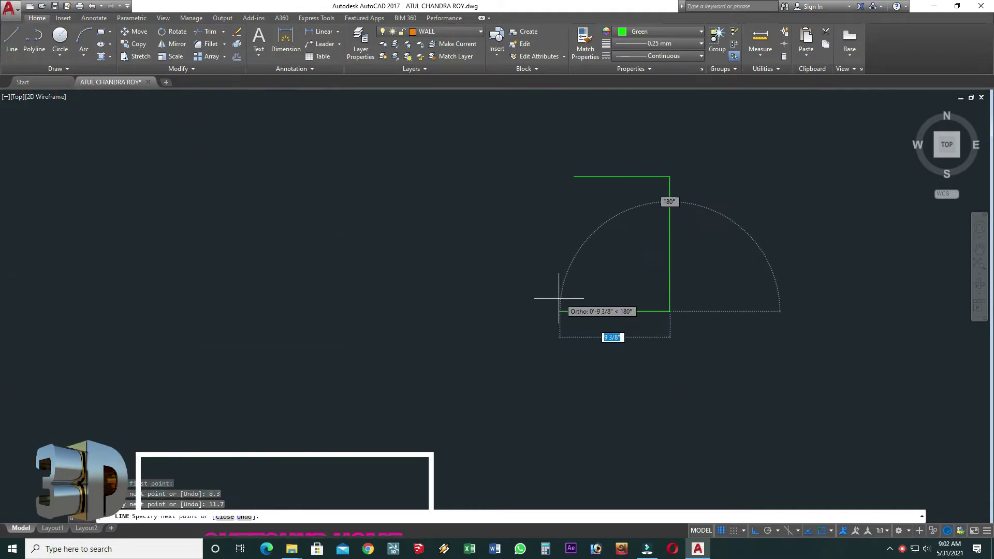
pyautogui.click(541, 311)
pyautogui.press('Return')
pyautogui.press('Return')
pyautogui.click(574, 176)
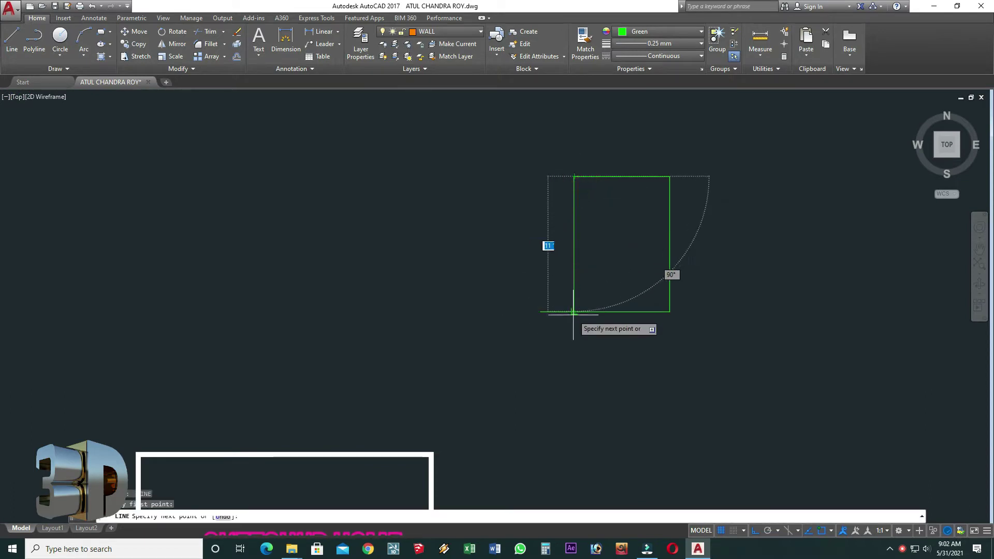
pyautogui.press('Escape')
pyautogui.press('Return')
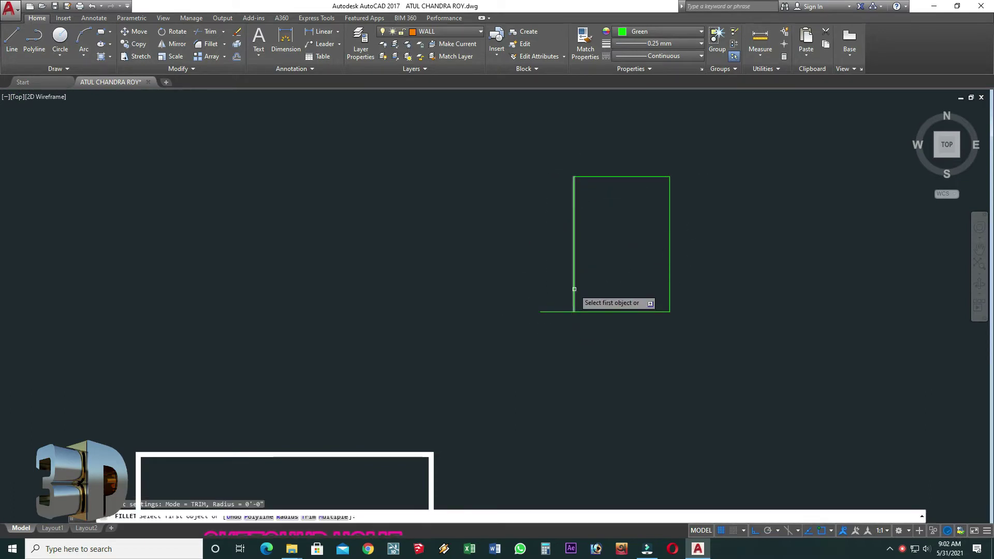
pyautogui.click(573, 289)
pyautogui.click(587, 313)
# Scale the rectangle by 100 about its top-left corner.
pyautogui.scroll(-4, 586, 316)
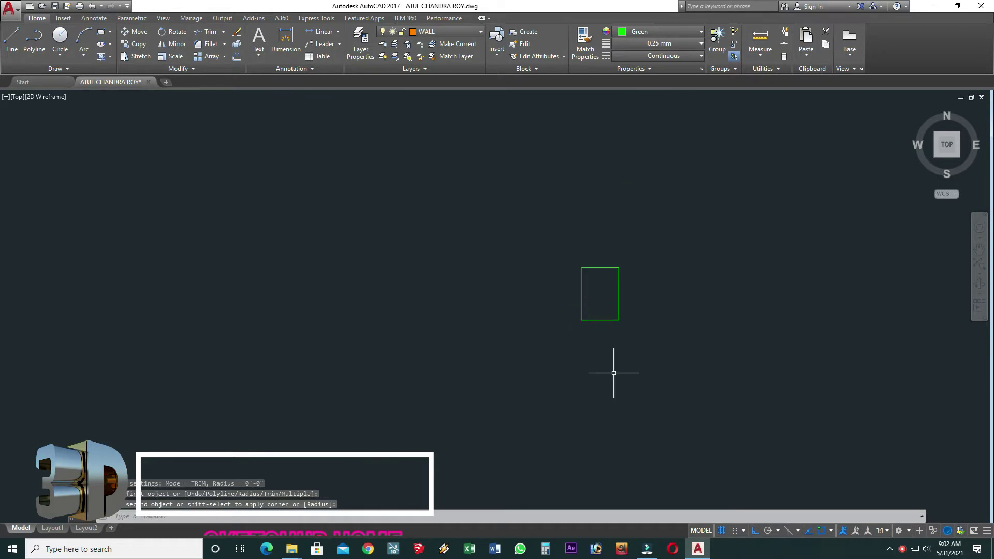
pyautogui.click(642, 228)
pyautogui.click(551, 378)
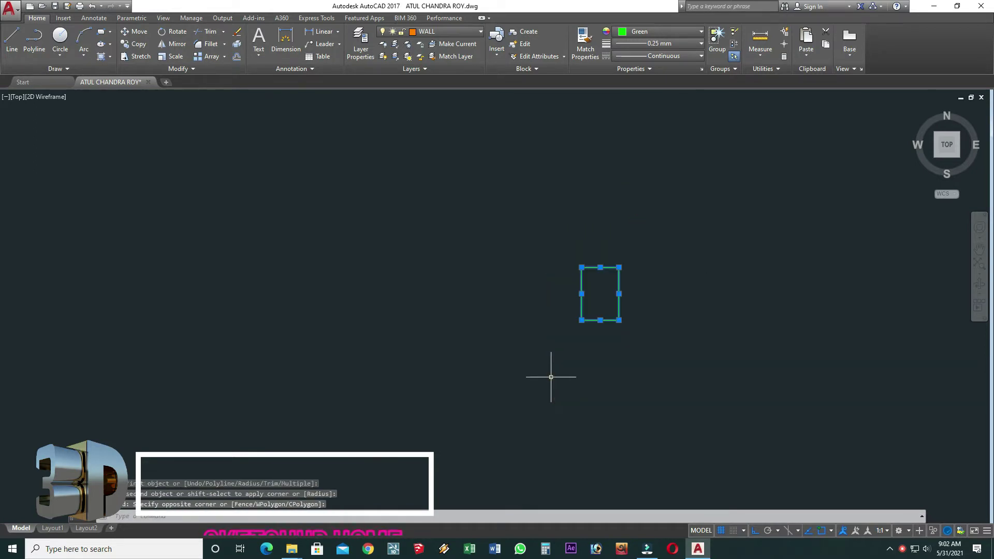
pyautogui.write('Sc')
pyautogui.press('Return')
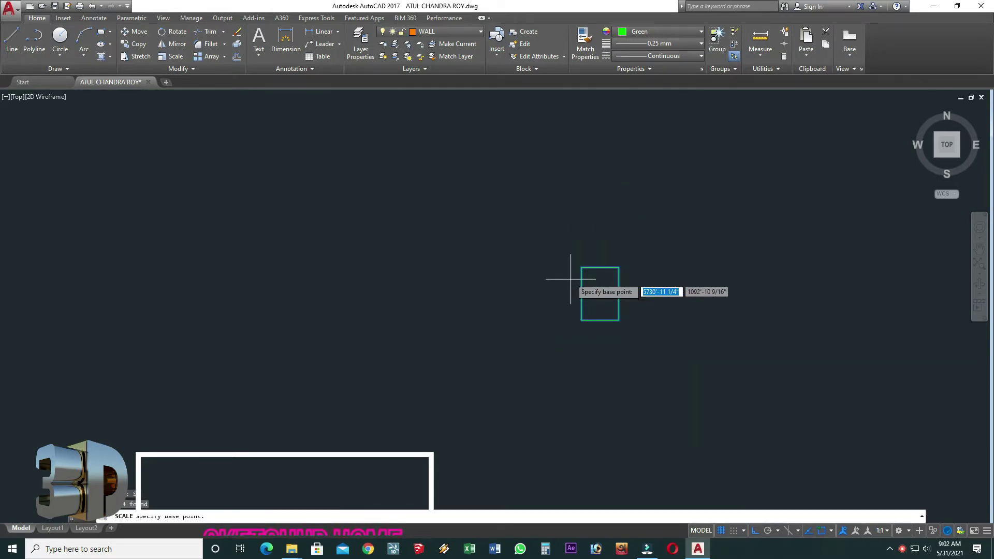
pyautogui.click(582, 268)
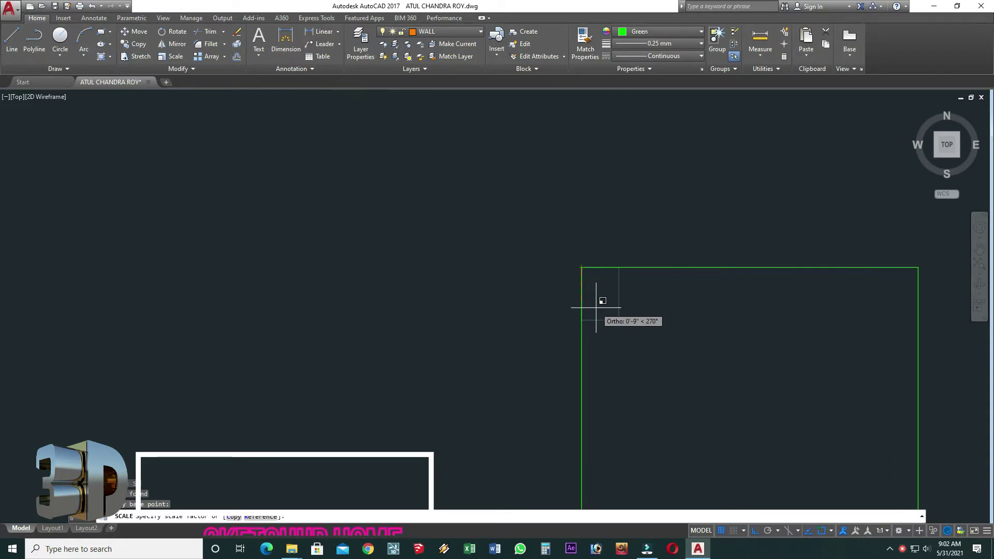
pyautogui.write('100')
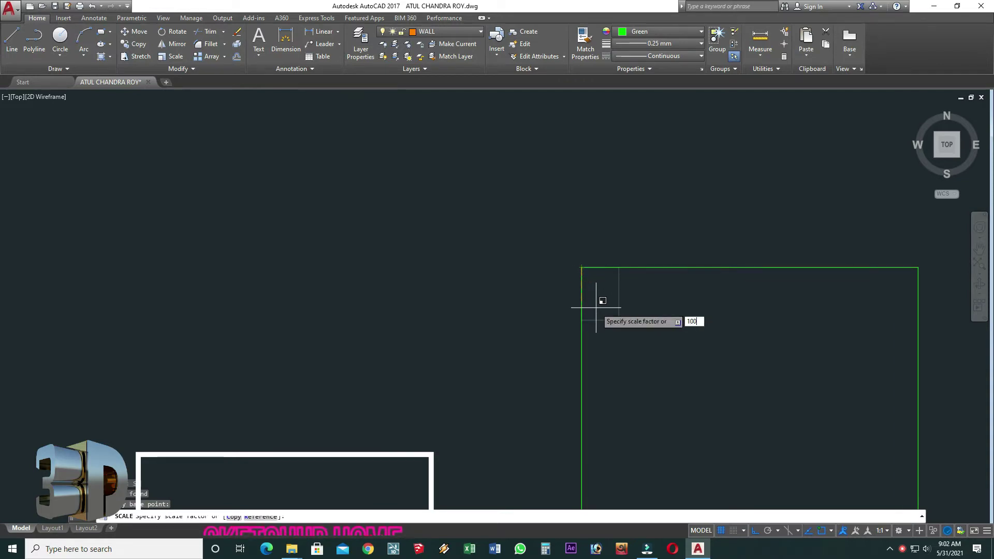
pyautogui.press('Return')
pyautogui.scroll(-5, 598, 304)
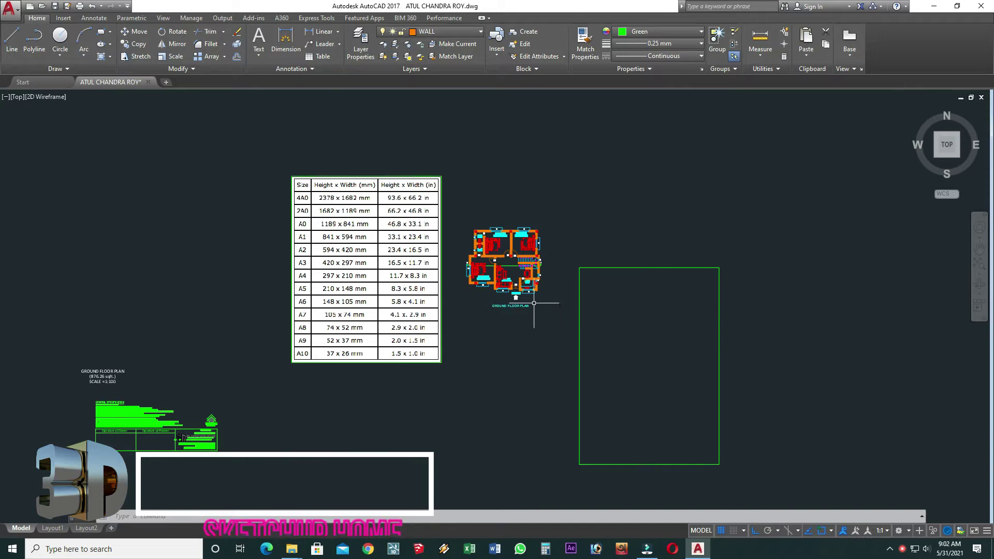
# Draw a line from the Bed Room 1 wall corner along the lower wall toward column D2.
pyautogui.scroll(4, 495, 264)
pyautogui.scroll(4, 494, 267)
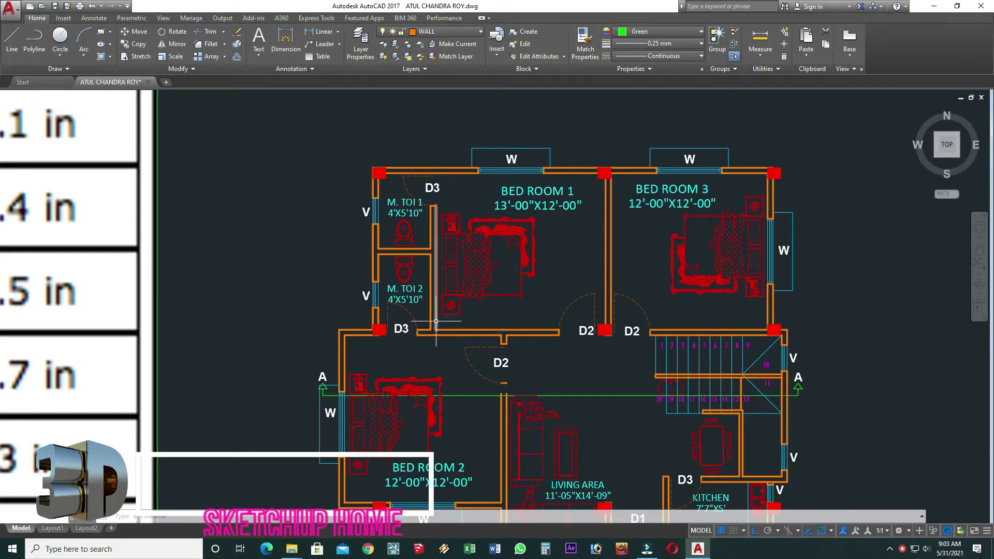
pyautogui.press('Escape')
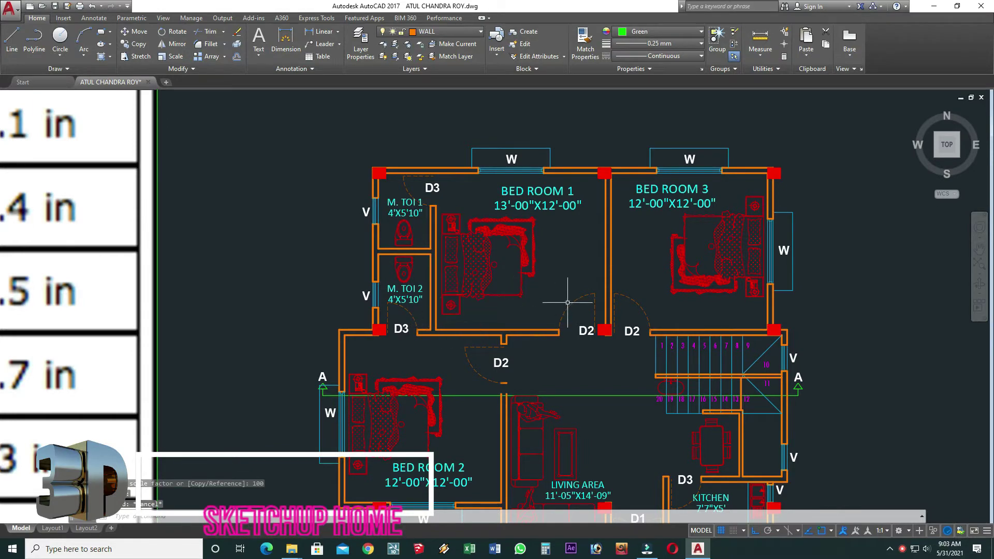
pyautogui.click(604, 277)
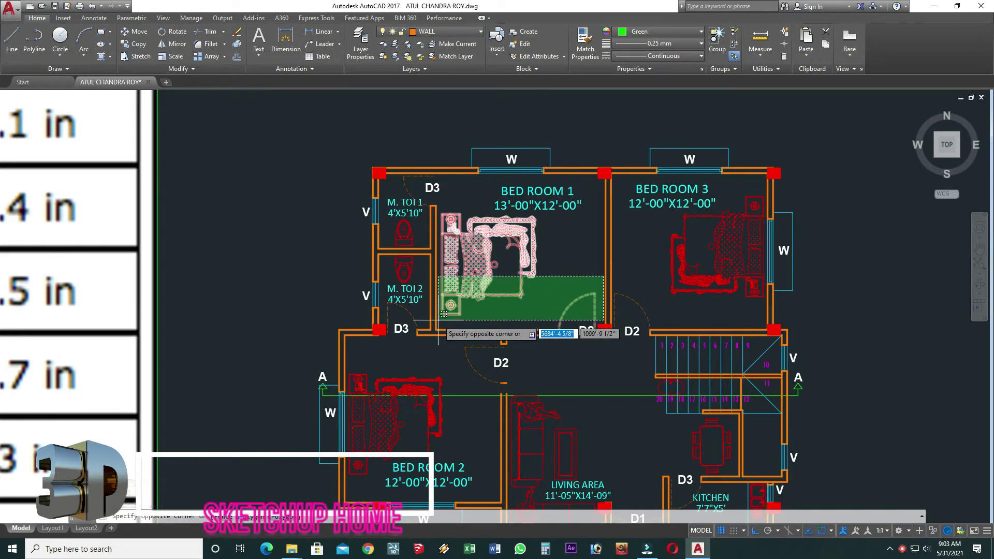
pyautogui.press('Escape')
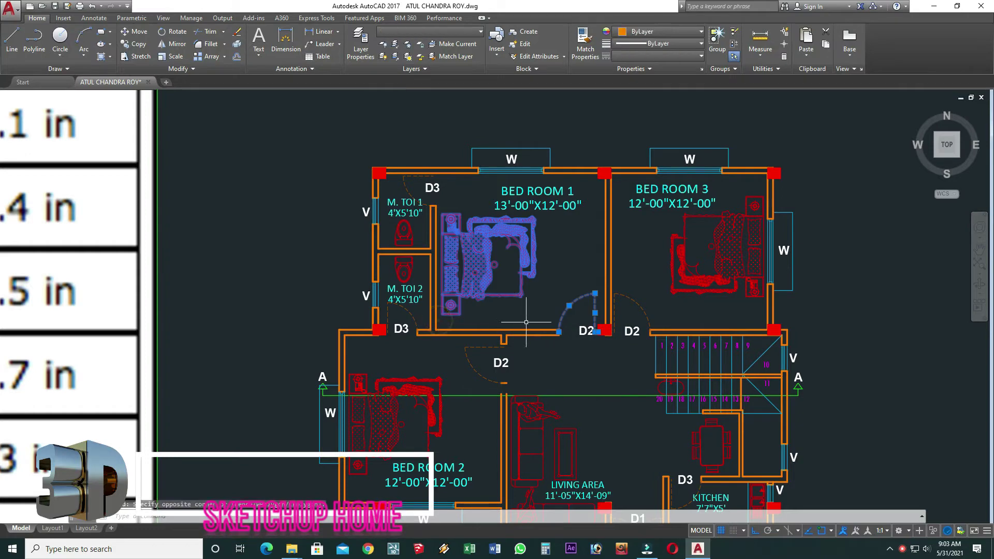
pyautogui.write('l')
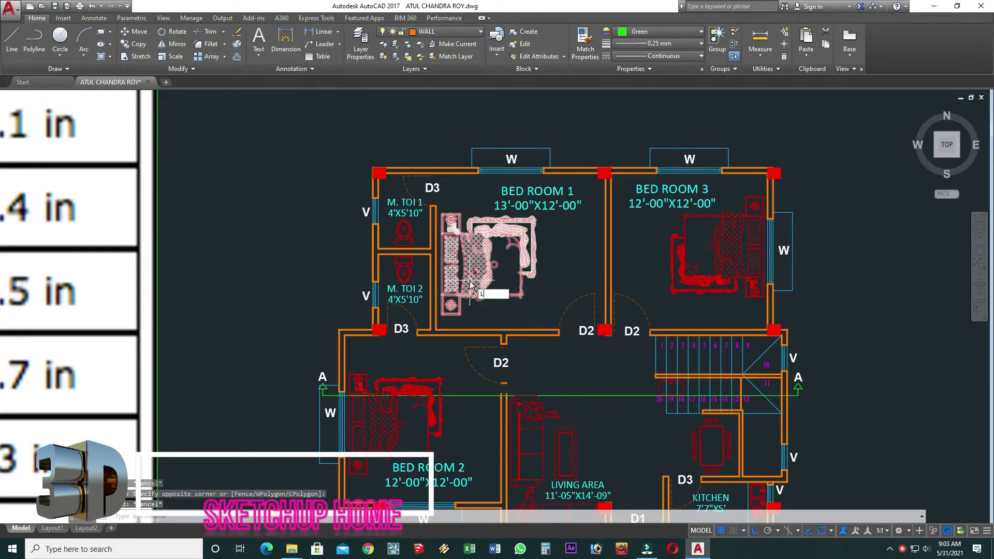
pyautogui.press('Return')
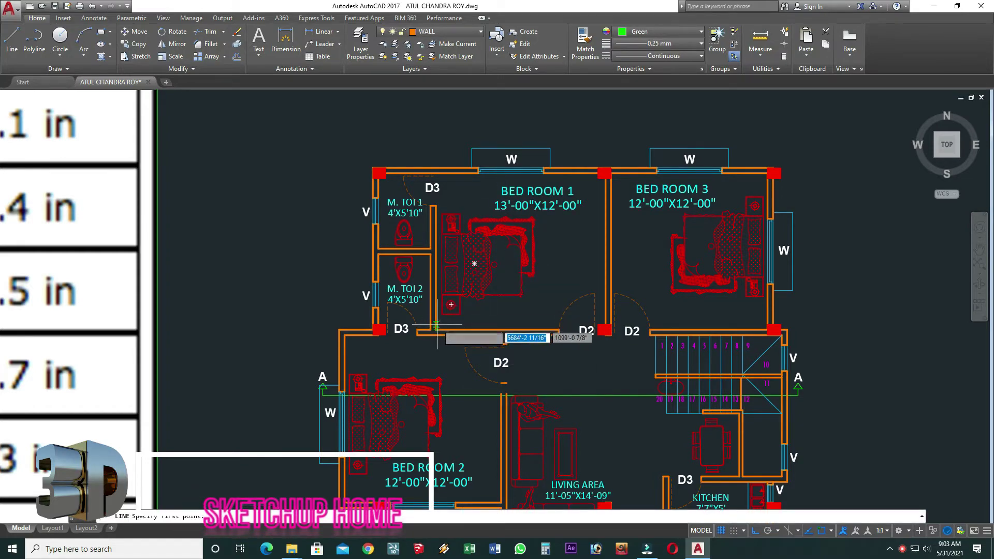
pyautogui.click(442, 314)
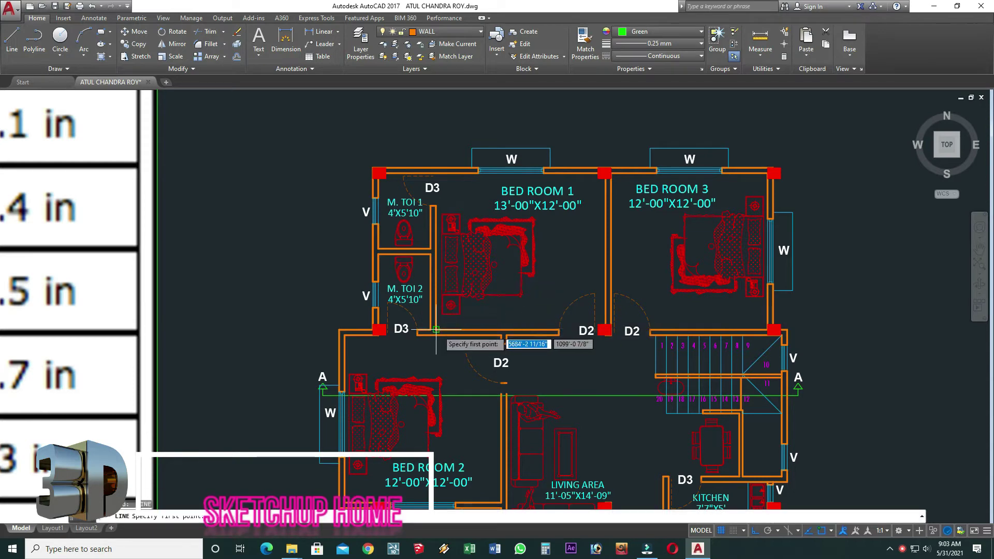
pyautogui.click(593, 318)
pyautogui.scroll(5, 593, 318)
pyautogui.press('Escape')
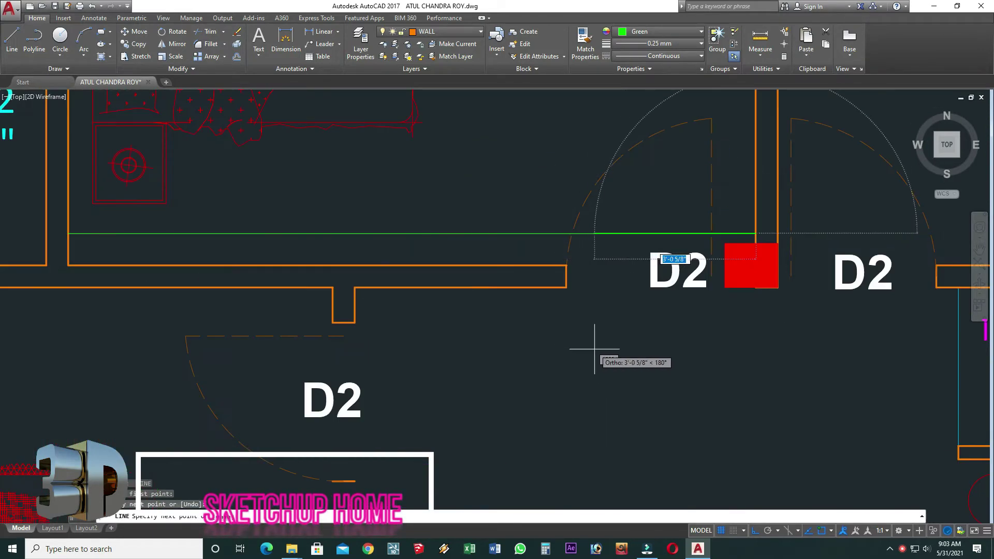
# Select the new green line above the wall.
pyautogui.scroll(-2, 595, 351)
pyautogui.scroll(-5, 633, 359)
pyautogui.scroll(4, 632, 357)
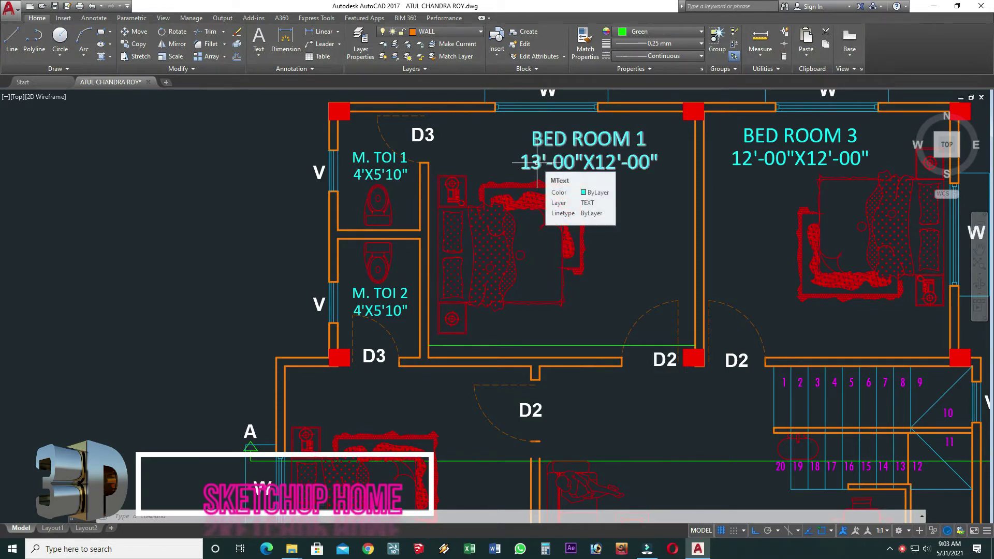
pyautogui.moveTo(544, 162)
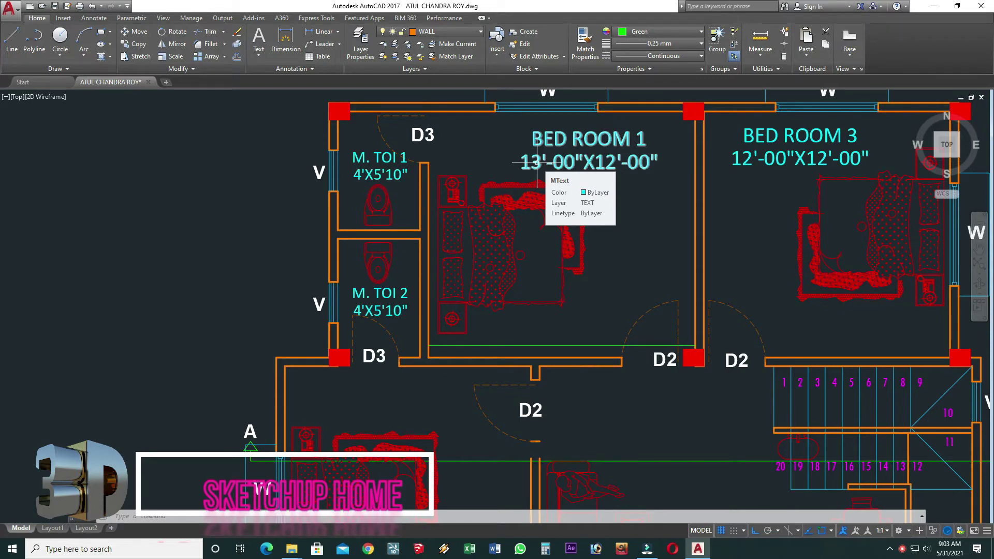
pyautogui.click(549, 333)
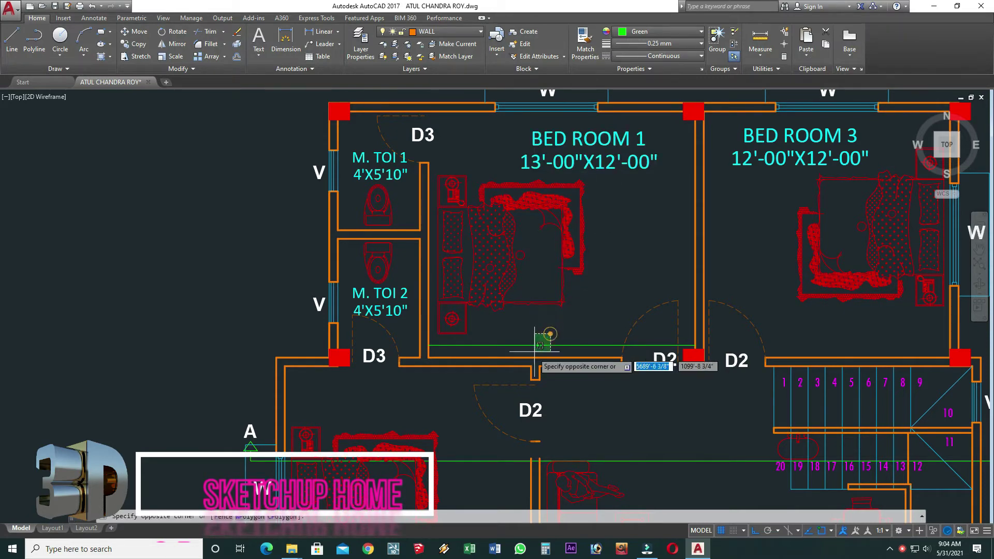
pyautogui.click(527, 351)
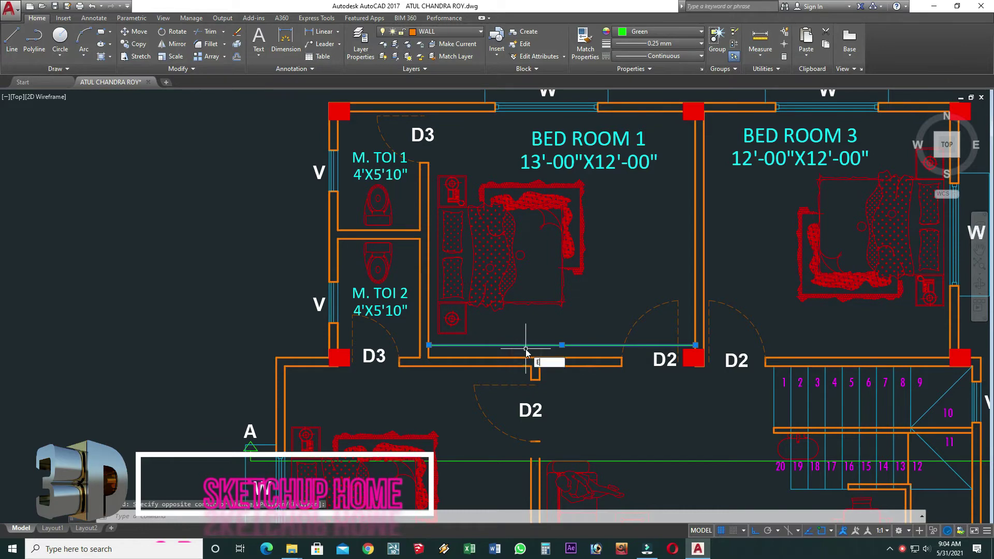
pyautogui.scroll(-8, 539, 356)
pyautogui.scroll(-3, 496, 272)
# Offset the green frame inward at a distance of 18, twice.
pyautogui.scroll(-2, 496, 272)
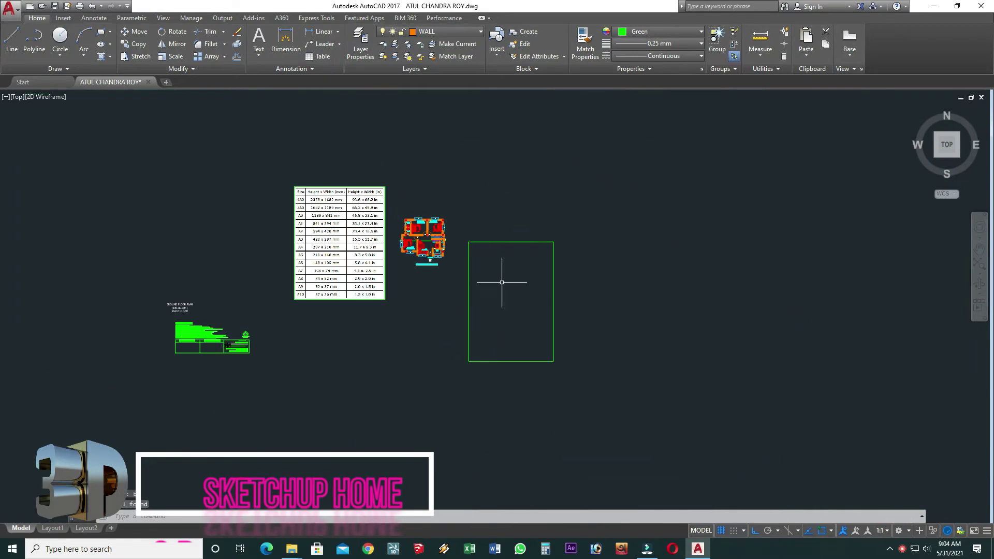
pyautogui.scroll(2, 496, 272)
pyautogui.write('O')
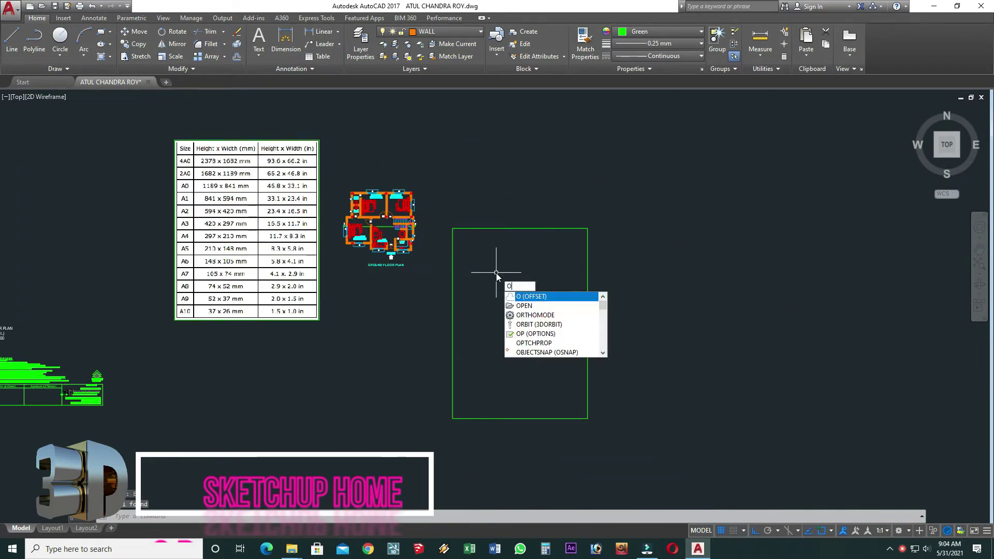
pyautogui.press('Return')
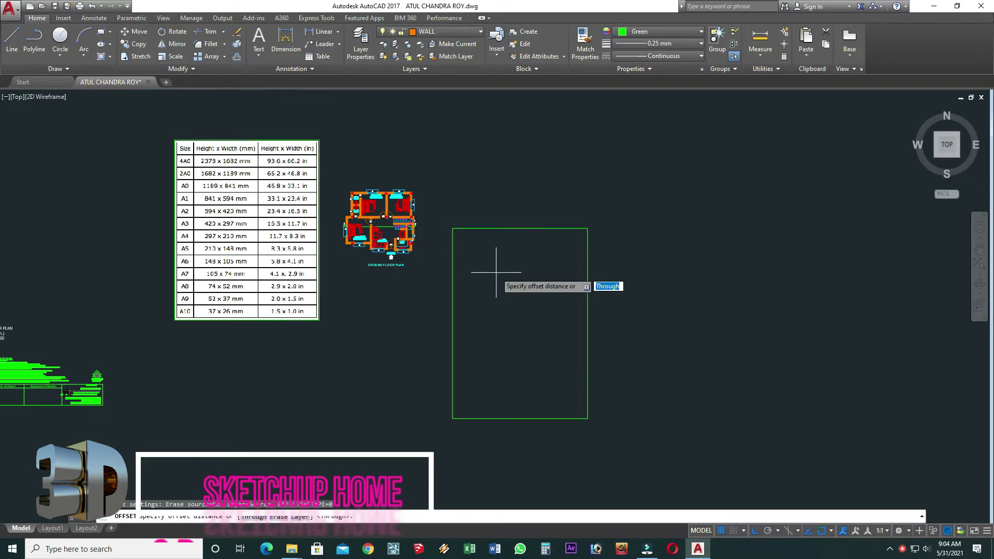
pyautogui.write('8')
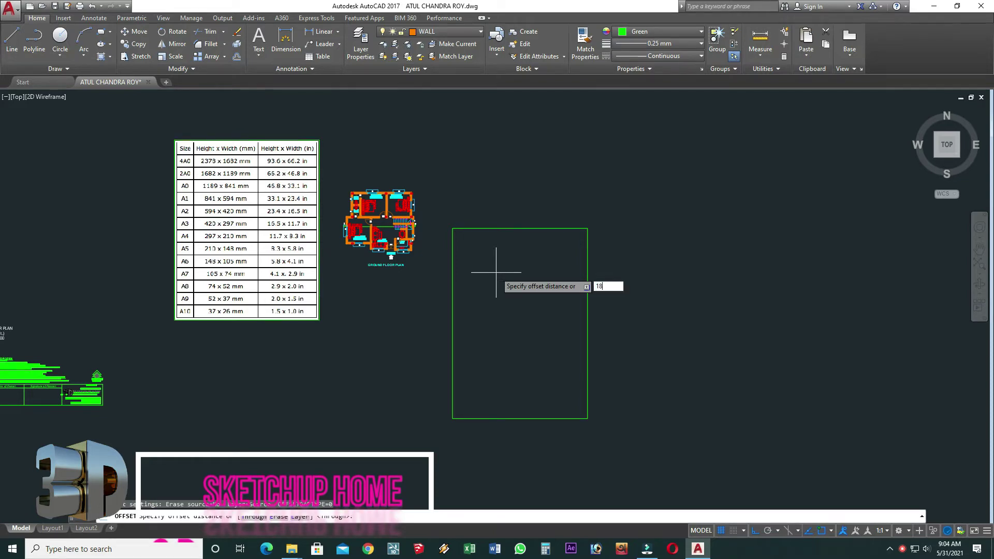
pyautogui.press('Return')
pyautogui.click(513, 228)
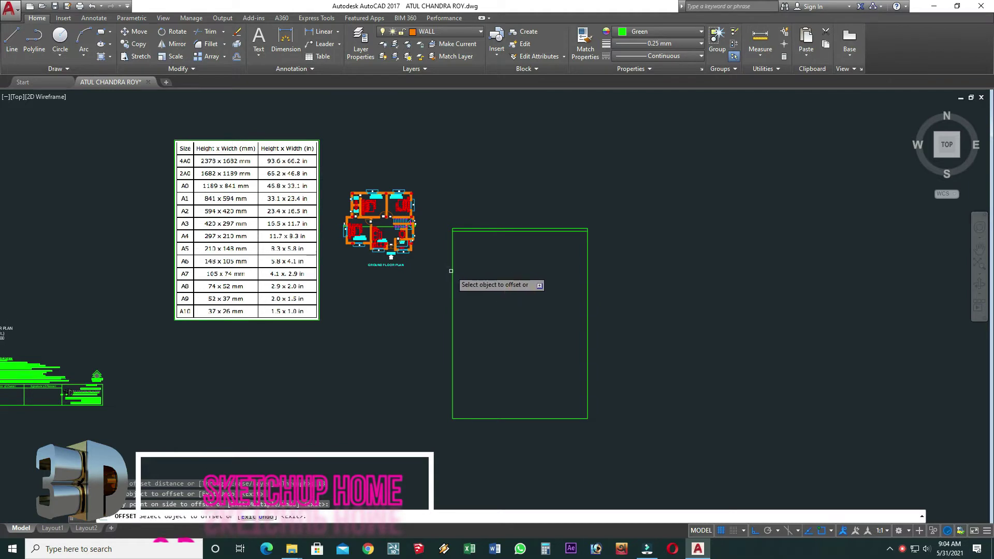
pyautogui.click(467, 280)
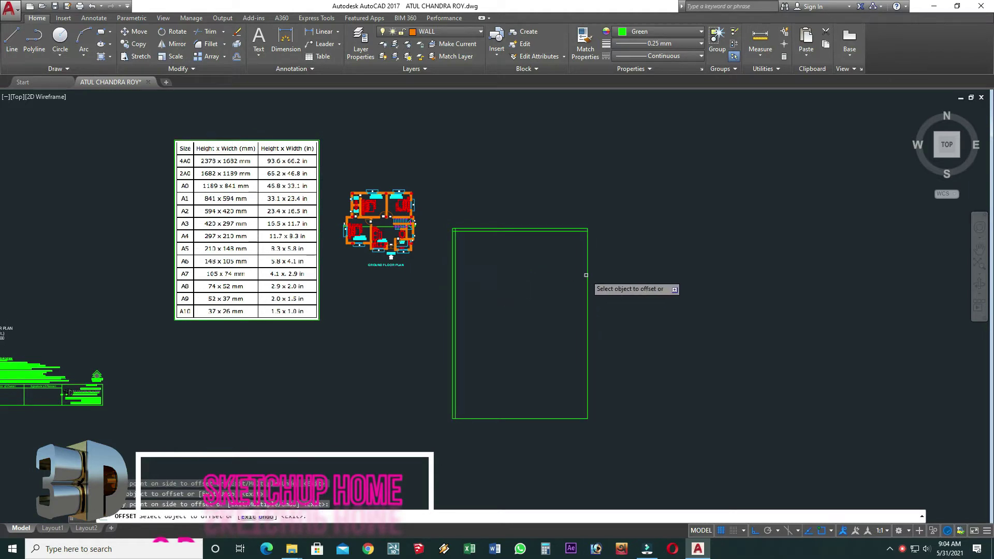
pyautogui.click(544, 417)
pyautogui.click(548, 371)
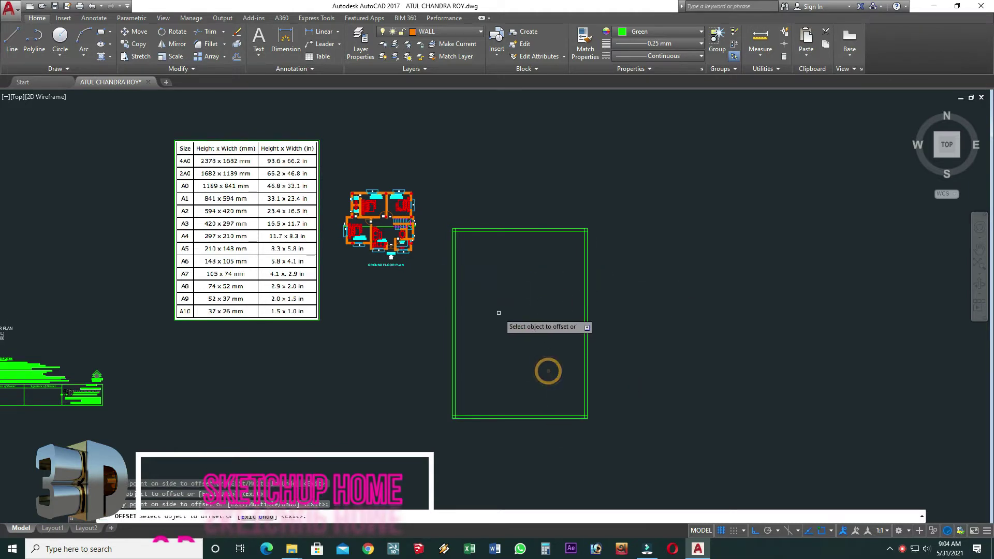
# Offset the frame's left, top, right and bottom lines inward by 12.
pyautogui.press('Return')
pyautogui.press('Return')
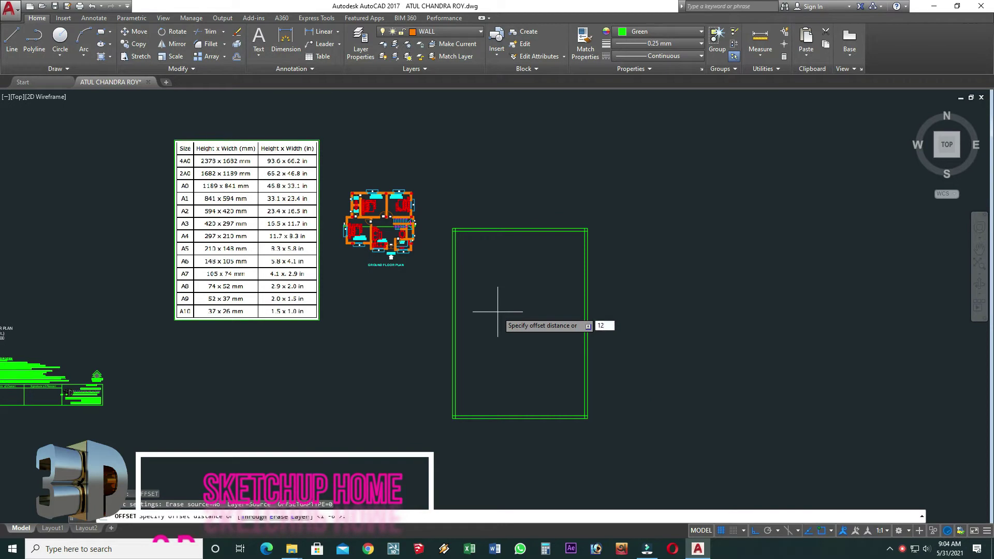
pyautogui.press('Return')
pyautogui.scroll(2, 458, 312)
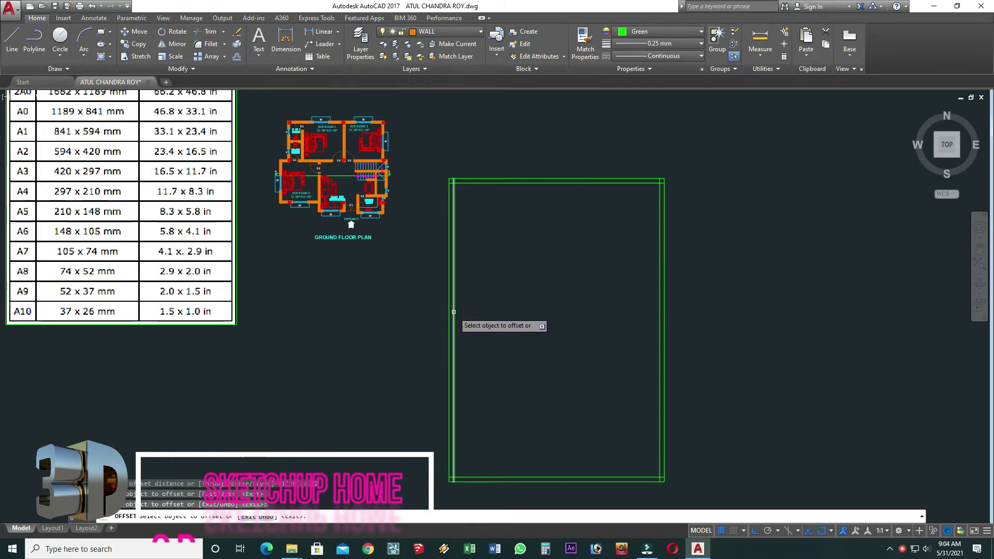
pyautogui.click(454, 312)
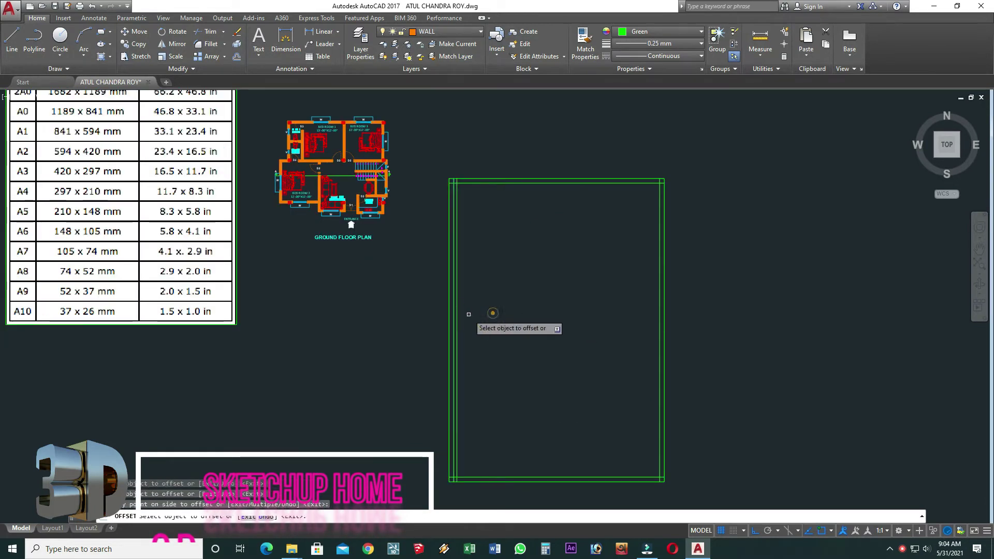
pyautogui.click(482, 180)
pyautogui.click(484, 240)
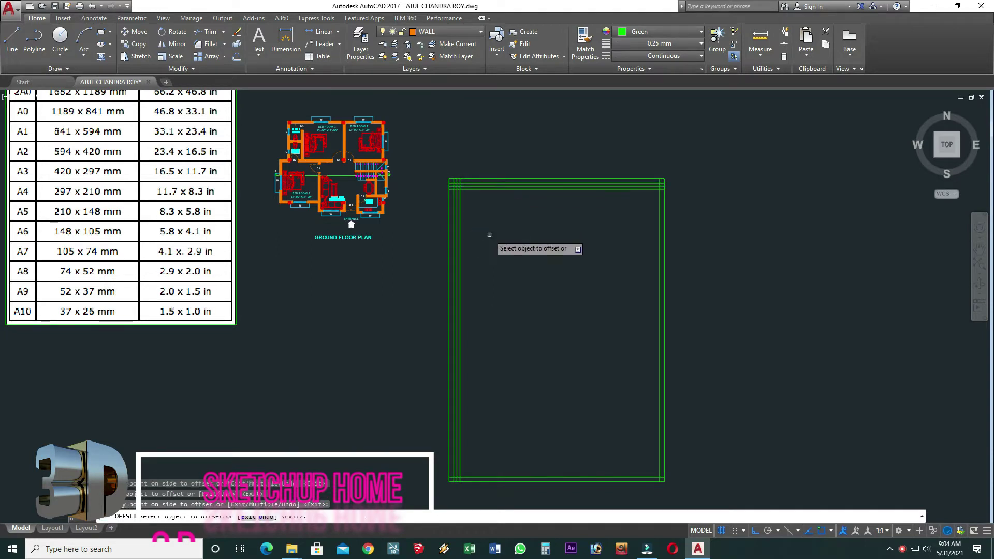
pyautogui.click(664, 215)
pyautogui.click(601, 227)
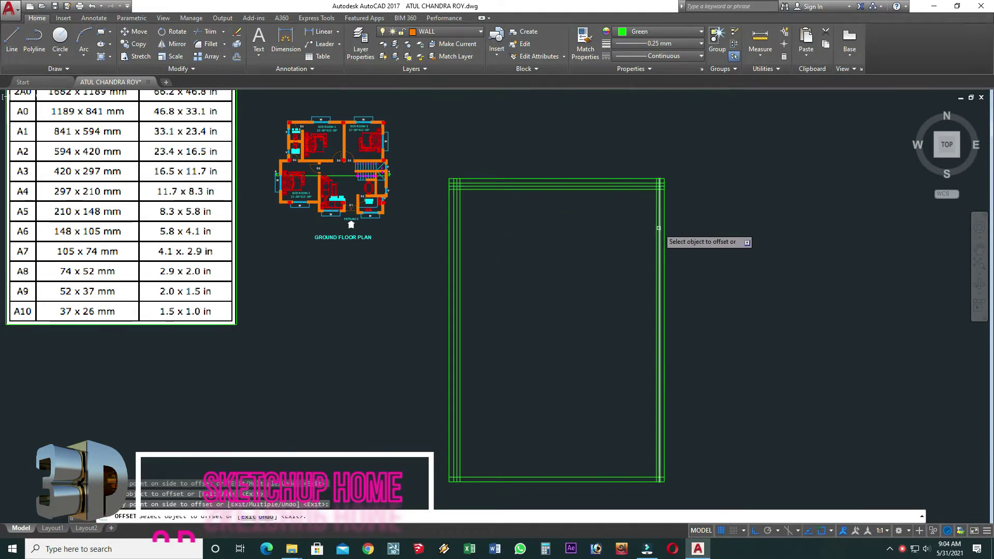
pyautogui.click(659, 228)
pyautogui.click(555, 260)
pyautogui.click(605, 481)
pyautogui.click(605, 443)
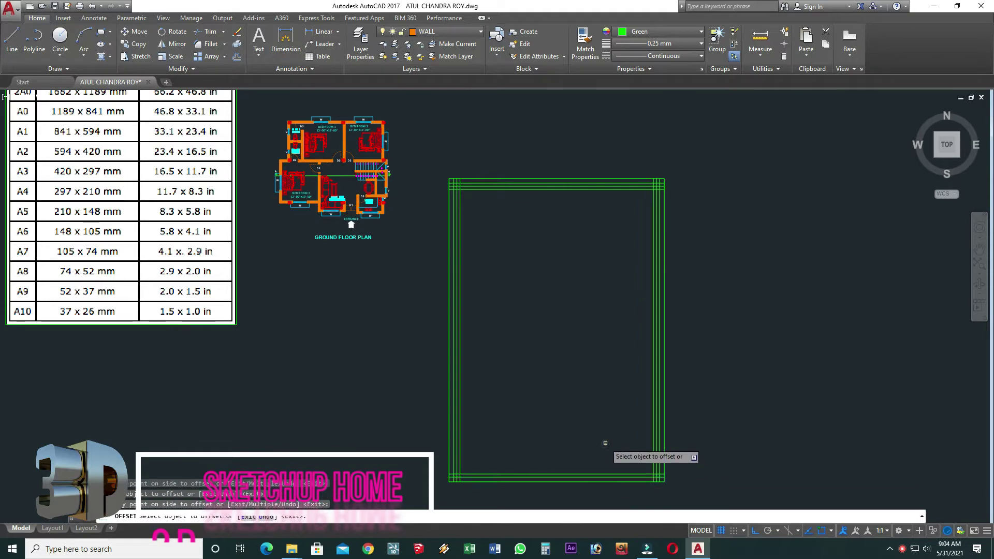
# Fillet the nested frame lines at the top-left corners with radius 0.
pyautogui.press('Escape')
pyautogui.scroll(4, 452, 414)
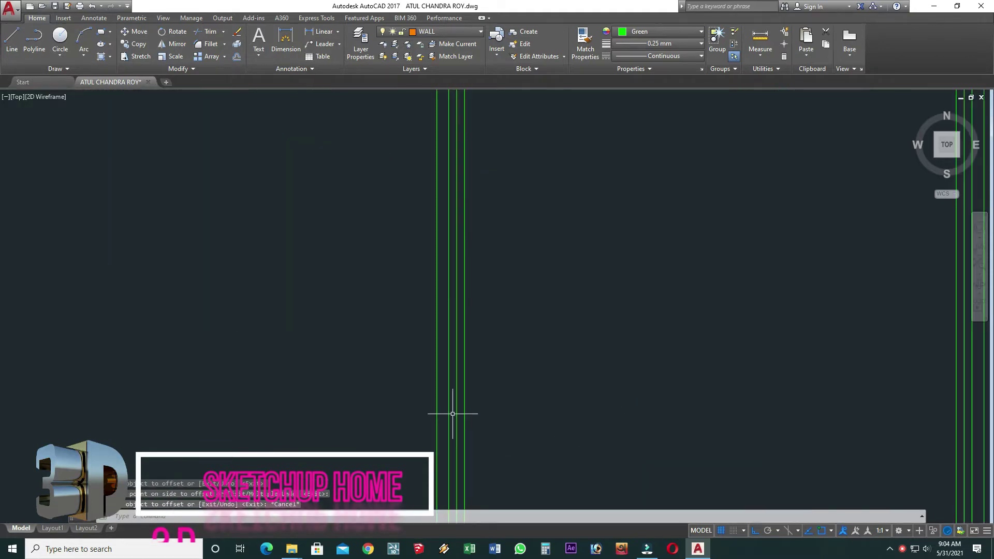
pyautogui.scroll(-4, 453, 415)
pyautogui.scroll(3, 436, 146)
pyautogui.scroll(2, 441, 194)
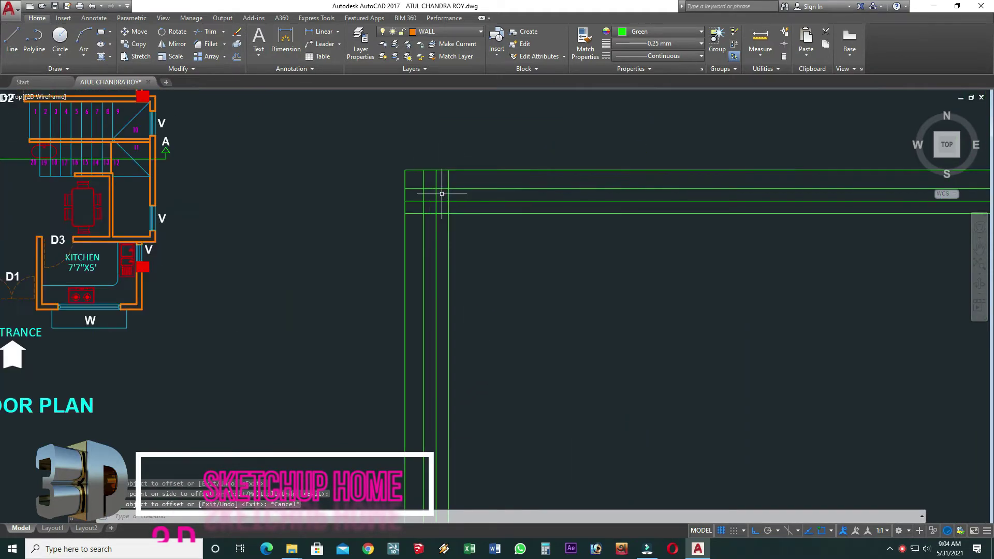
pyautogui.write('f')
pyautogui.press('Return')
pyautogui.click(424, 195)
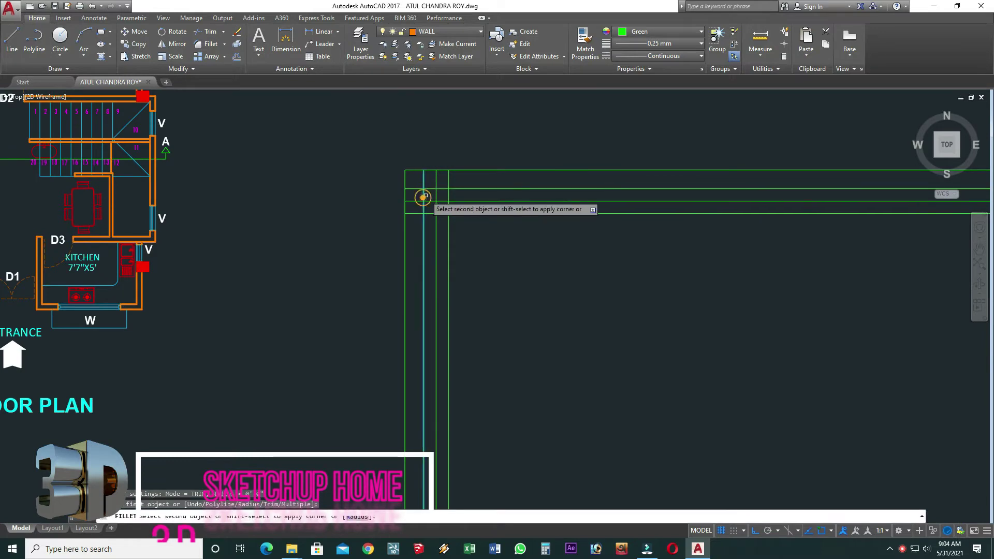
pyautogui.click(430, 189)
pyautogui.press('Return')
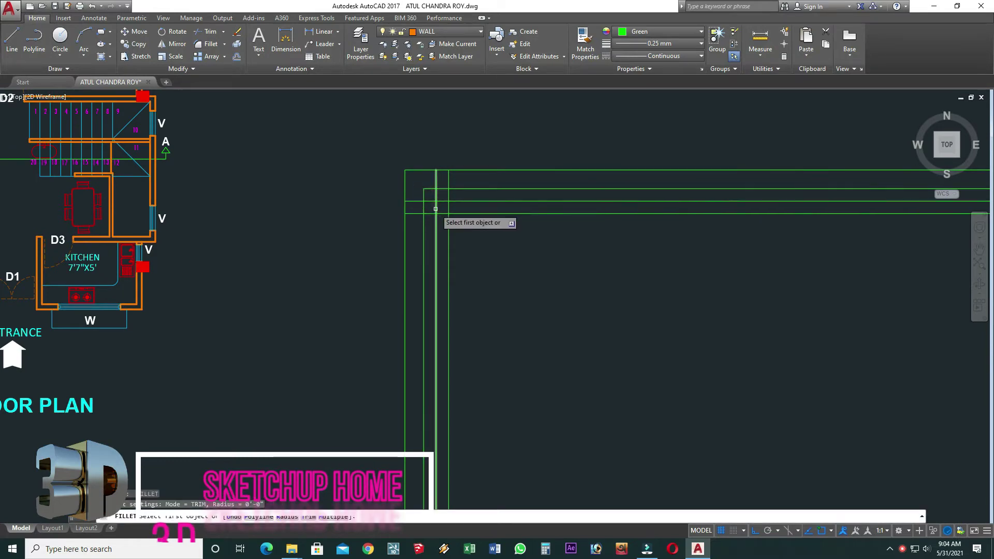
pyautogui.press('Escape')
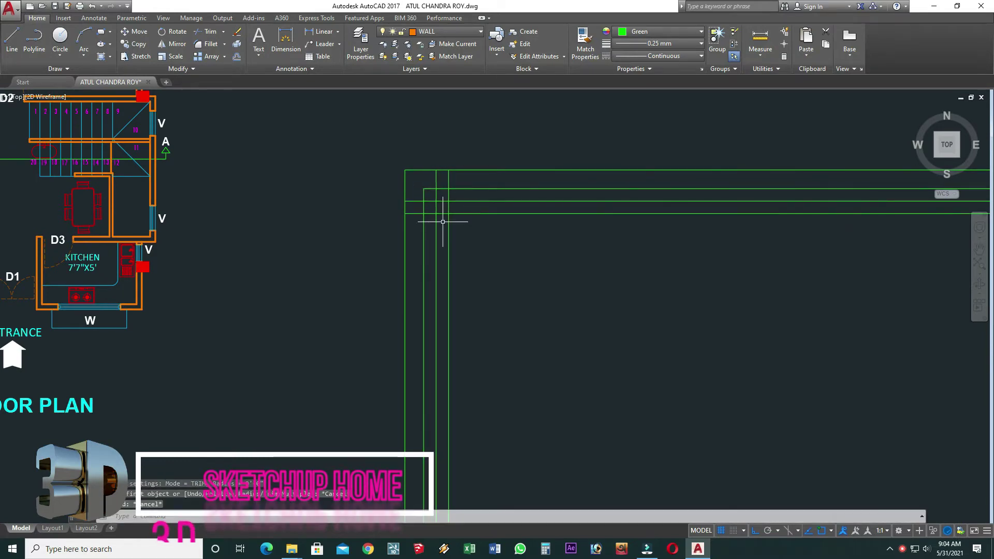
pyautogui.write('F')
pyautogui.press('Return')
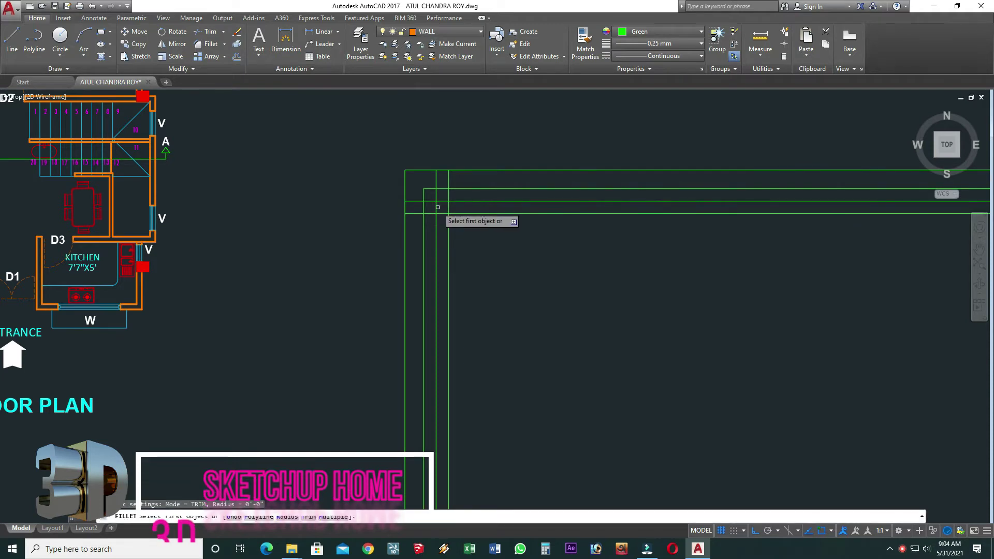
pyautogui.click(436, 207)
pyautogui.press('Return')
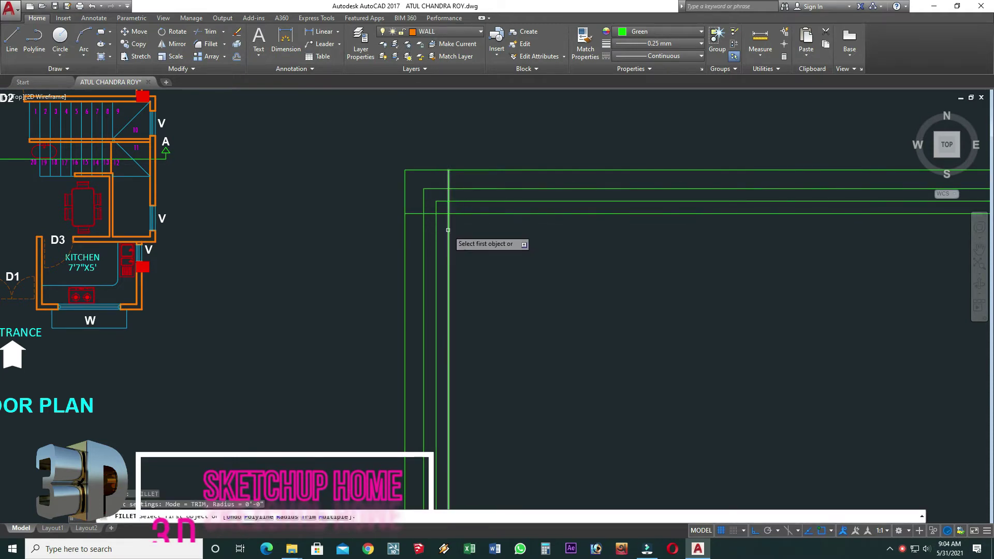
pyautogui.click(449, 230)
# Close the top-right corners of each nested frame into sharp corners.
pyautogui.scroll(-5, 471, 223)
pyautogui.scroll(3, 643, 207)
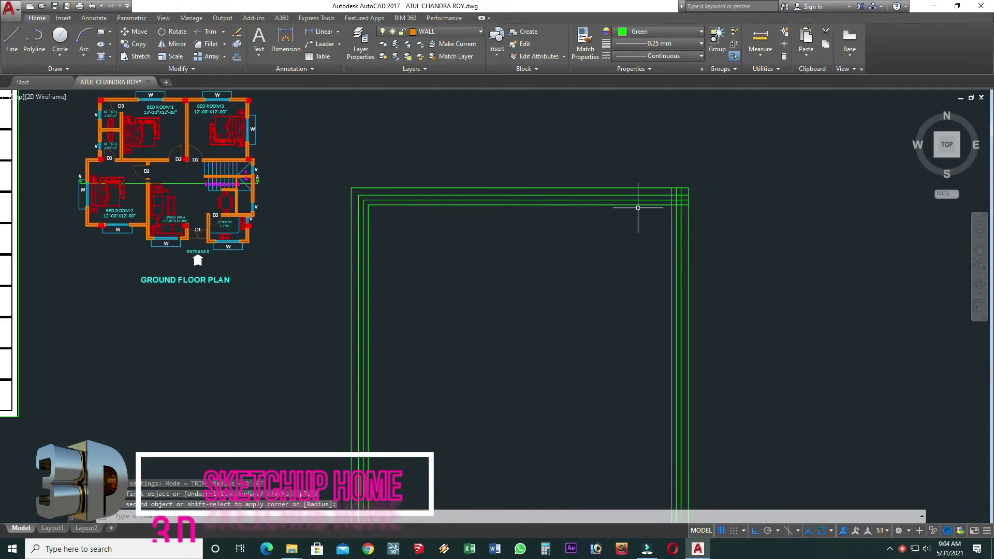
pyautogui.scroll(2, 671, 205)
pyautogui.click(670, 205)
pyautogui.press('Return')
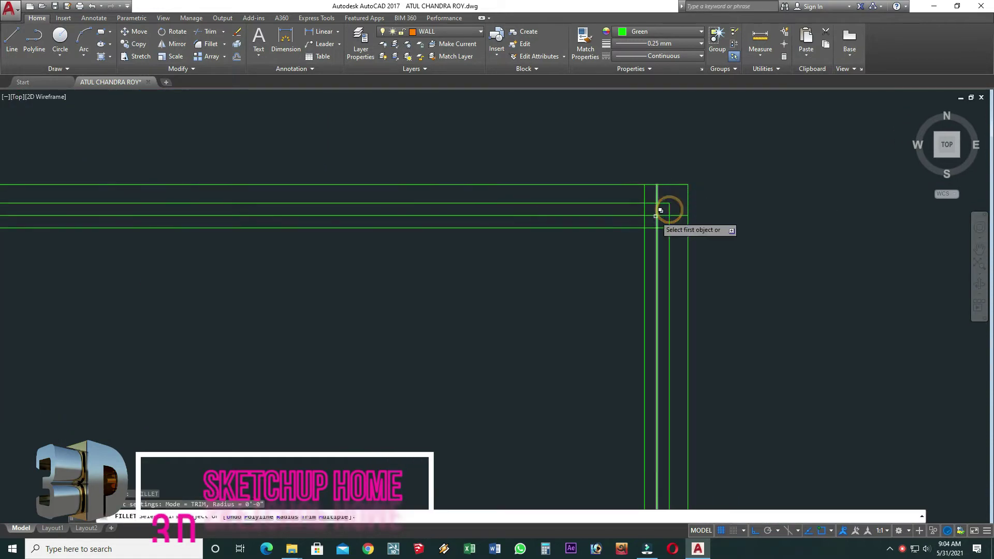
pyautogui.click(652, 215)
pyautogui.press('Return')
pyautogui.click(640, 228)
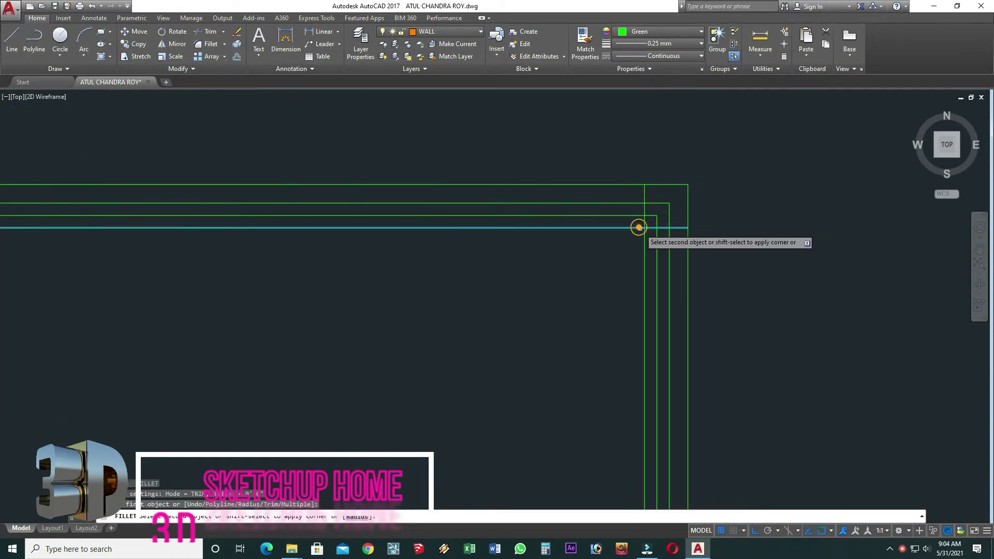
pyautogui.click(644, 235)
pyautogui.scroll(-4, 643, 218)
pyautogui.scroll(3, 421, 395)
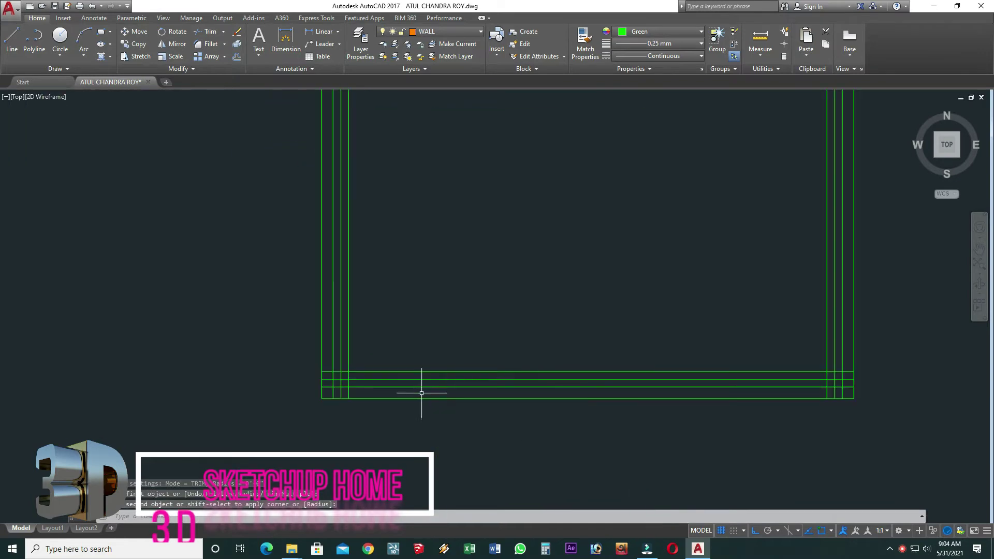
pyautogui.scroll(1, 273, 374)
# Close the bottom-left corners of each nested frame into sharp corners.
pyautogui.press('Return')
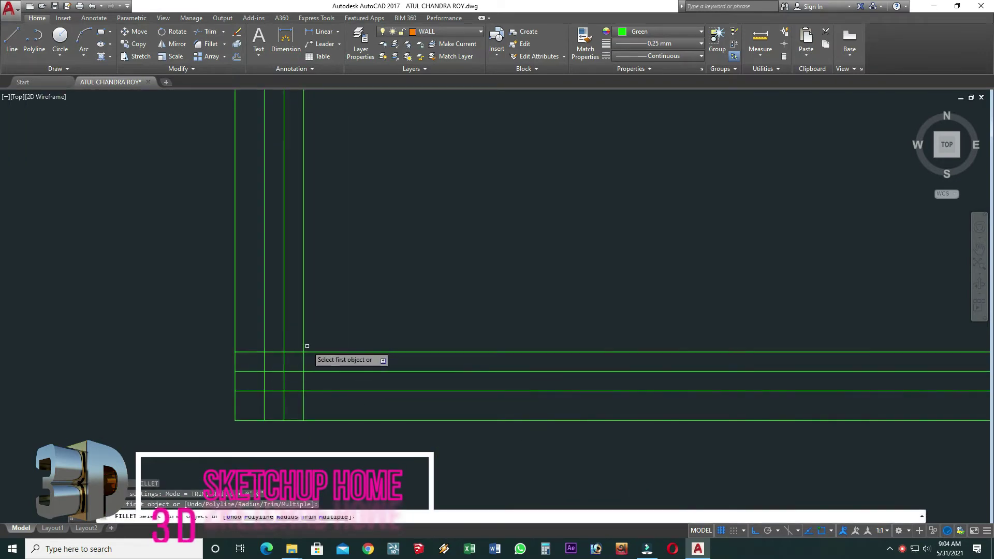
pyautogui.click(305, 343)
pyautogui.click(318, 352)
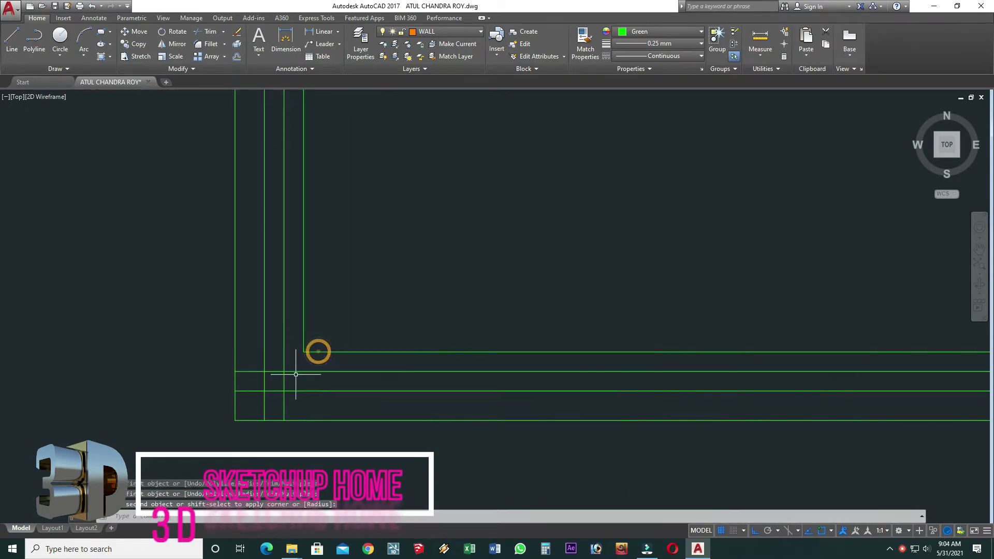
pyautogui.press('Return')
pyautogui.click(283, 364)
pyautogui.press('Return')
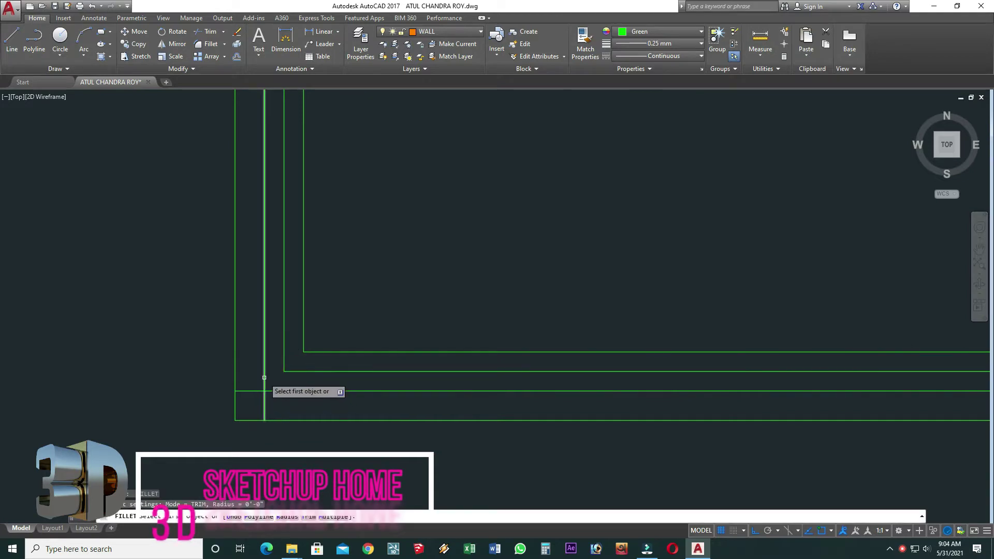
pyautogui.click(264, 379)
pyautogui.click(282, 391)
pyautogui.scroll(-3, 281, 393)
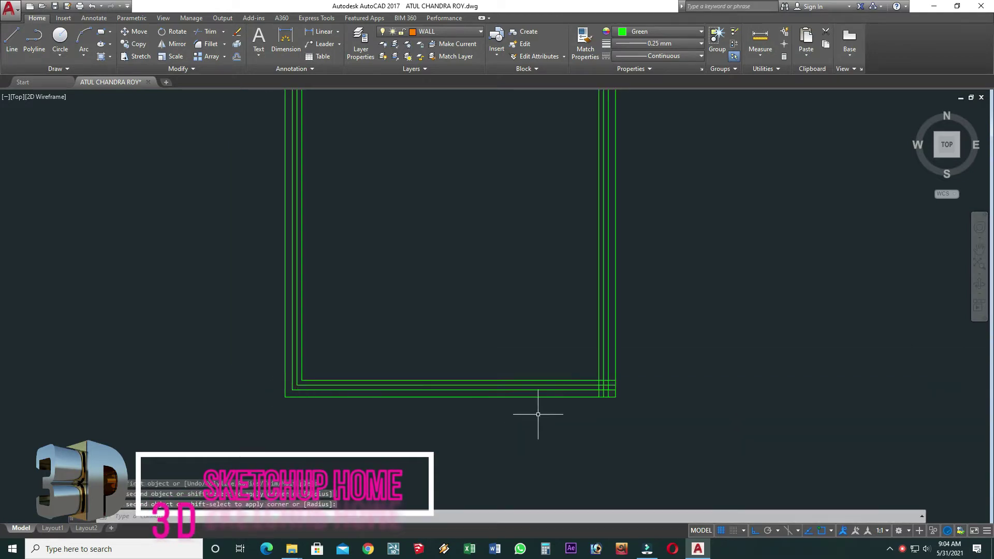
pyautogui.scroll(2, 547, 371)
pyautogui.scroll(2, 548, 371)
# Close the bottom-right corners of the nested frames.
pyautogui.press('Return')
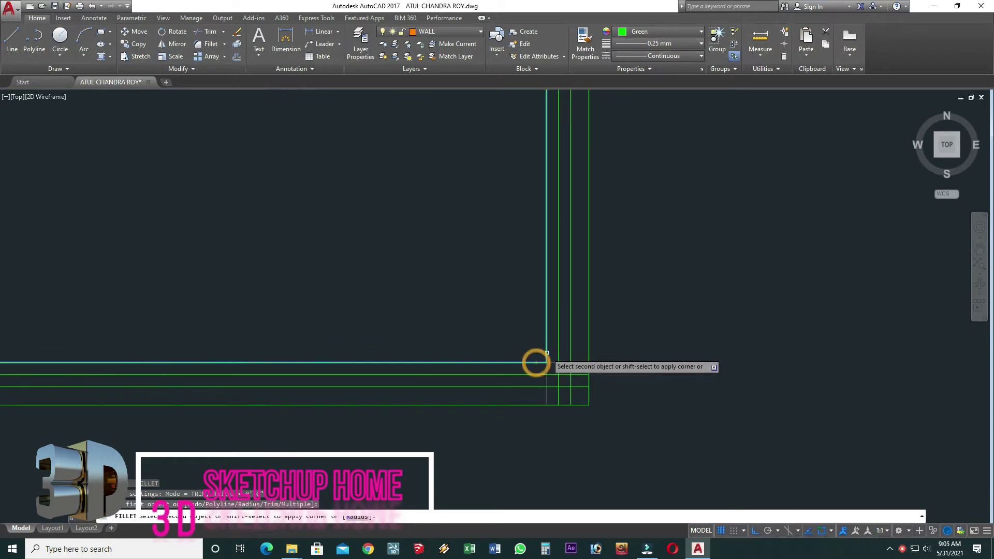
pyautogui.click(548, 374)
pyautogui.click(558, 363)
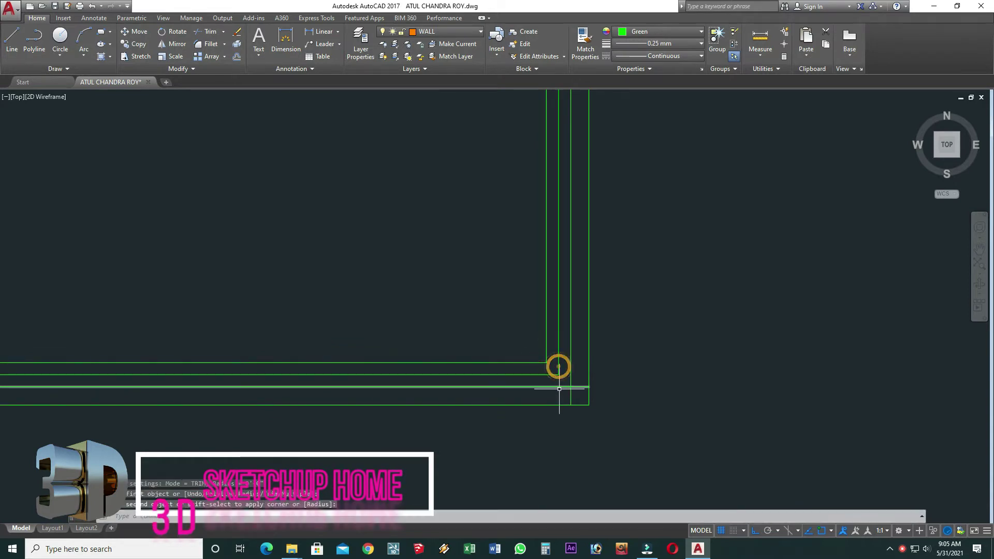
pyautogui.press('Return')
pyautogui.click(559, 388)
pyautogui.scroll(-3, 572, 384)
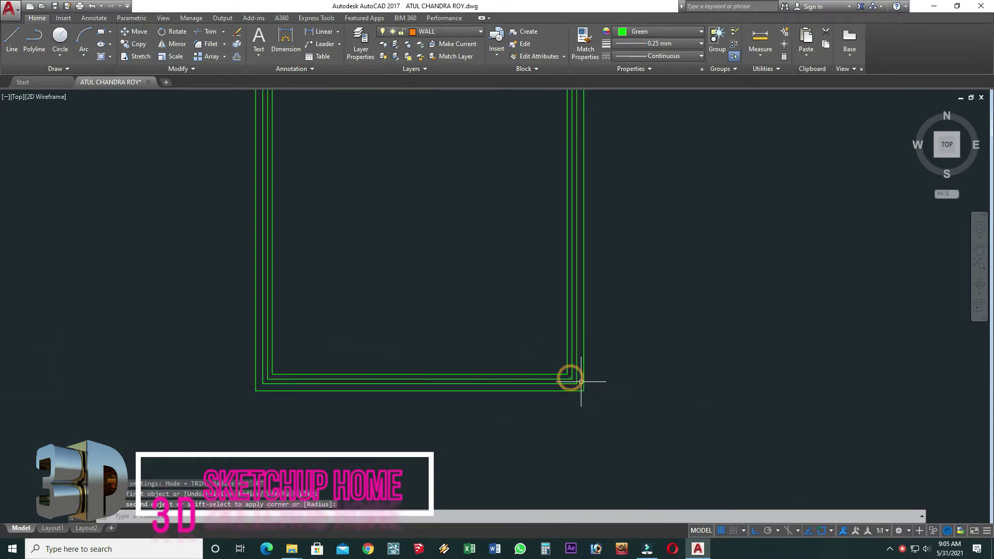
pyautogui.moveTo(573, 382); pyautogui.dragTo(526, 411, button='middle')
pyautogui.scroll(-5, 468, 333)
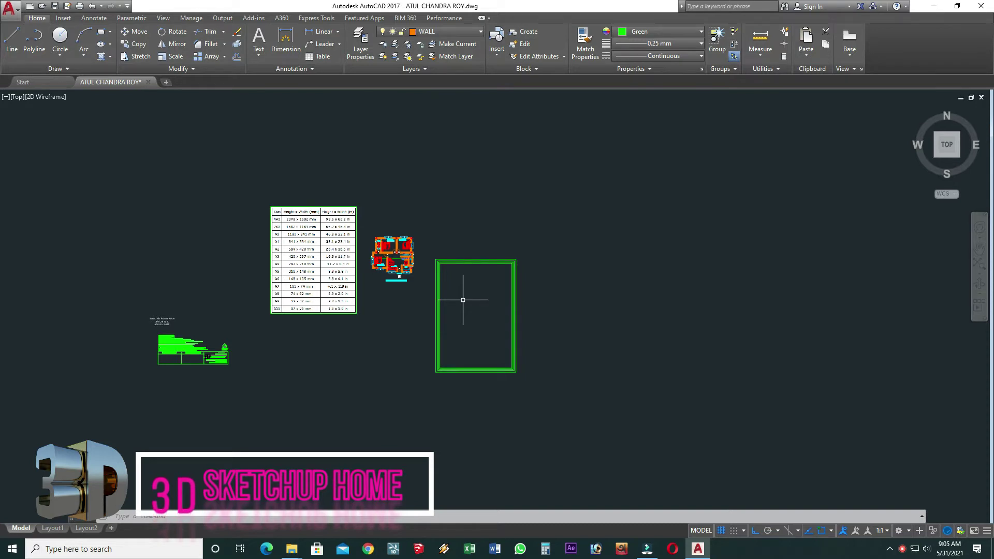
pyautogui.scroll(4, 427, 318)
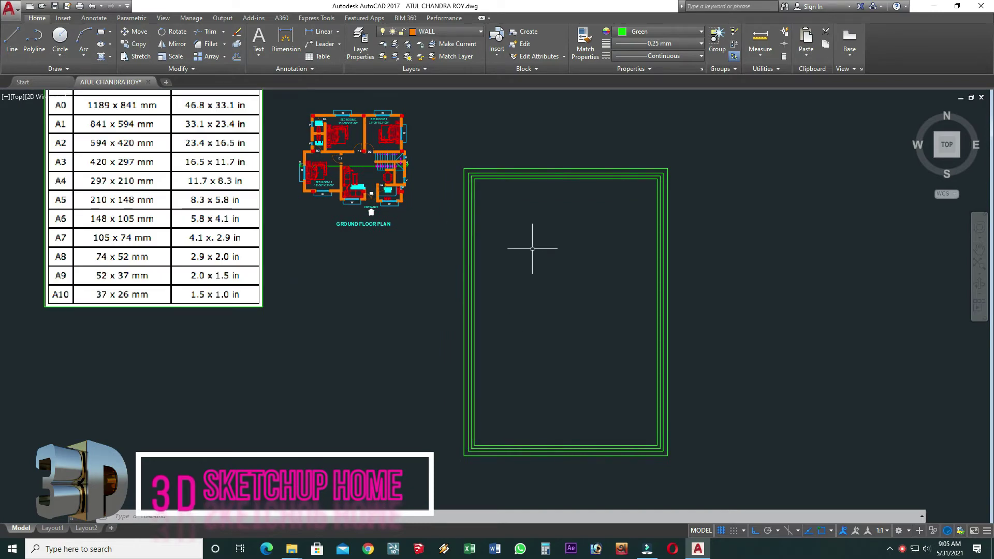
pyautogui.scroll(3, 484, 182)
# Give one inner frame line a 0.70 mm lineweight.
pyautogui.scroll(3, 487, 158)
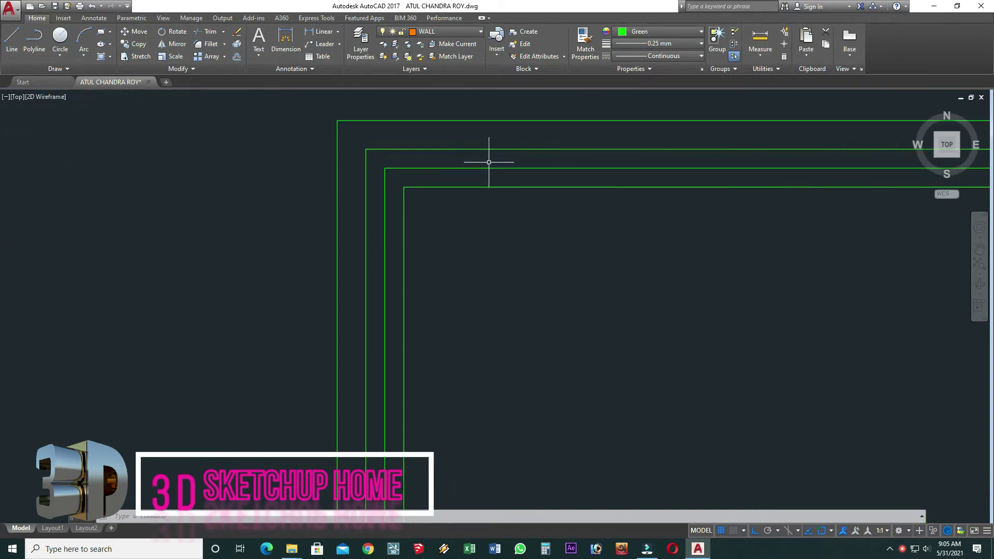
pyautogui.click(488, 165)
pyautogui.click(673, 43)
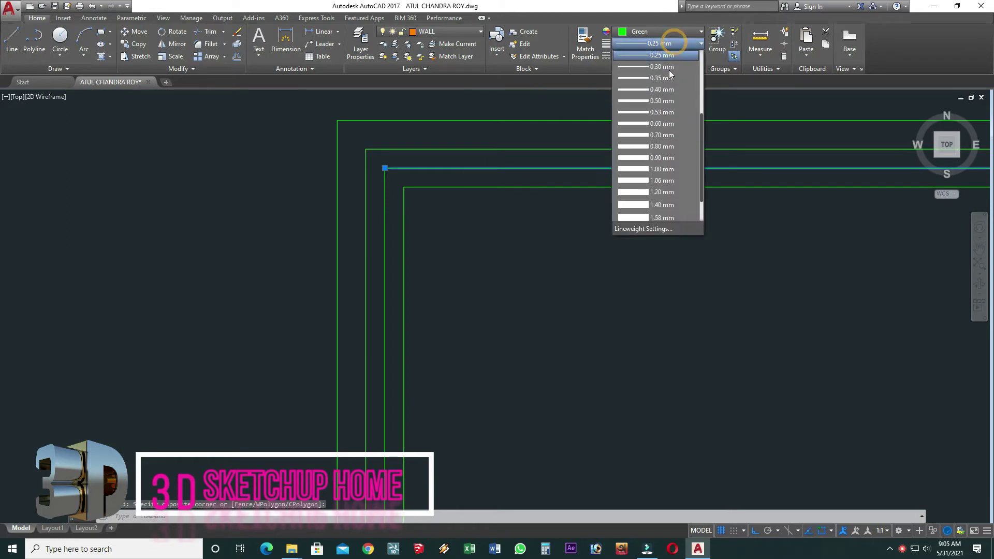
pyautogui.click(668, 136)
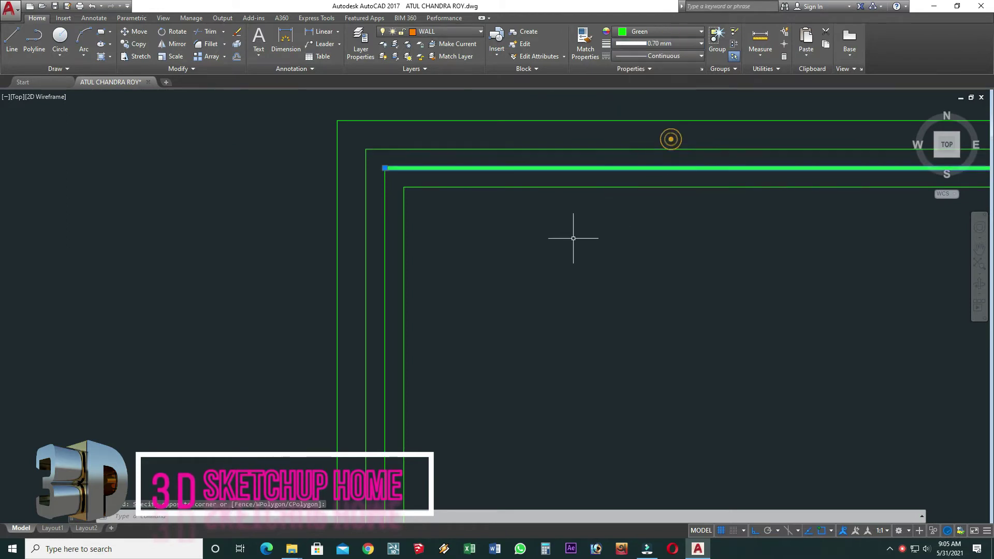
pyautogui.press('Escape')
# Match the 0.70 mm lineweight onto the left and right lines of that border ring.
pyautogui.write('ma')
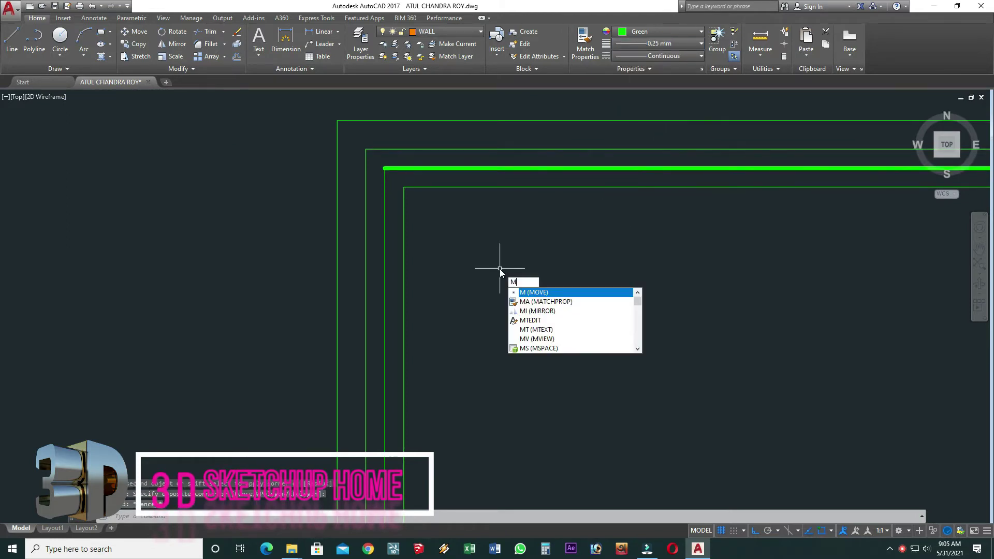
pyautogui.press('Return')
pyautogui.click(411, 169)
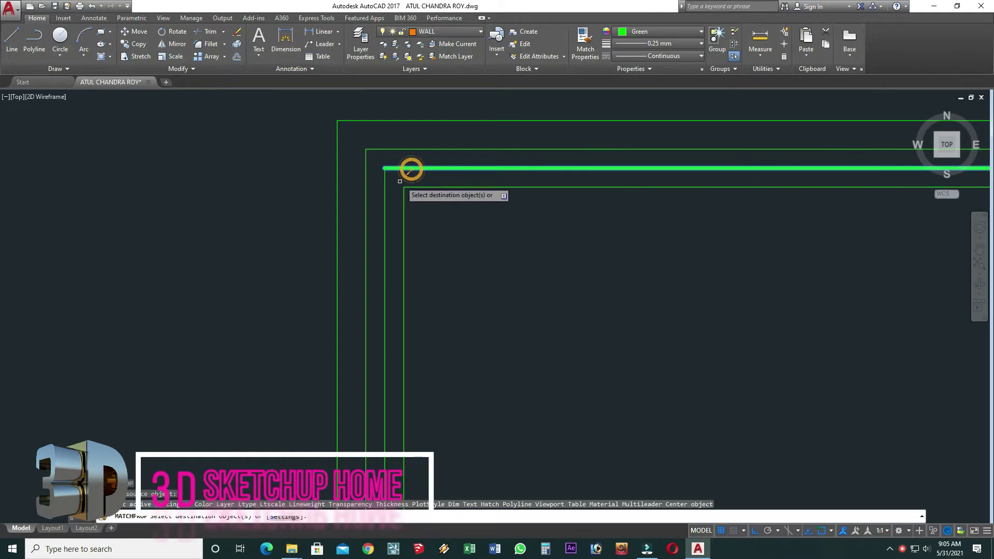
pyautogui.moveTo(393, 178); pyautogui.dragTo(379, 195)
pyautogui.scroll(-5, 380, 195)
pyautogui.scroll(-2, 380, 194)
pyautogui.scroll(5, 406, 348)
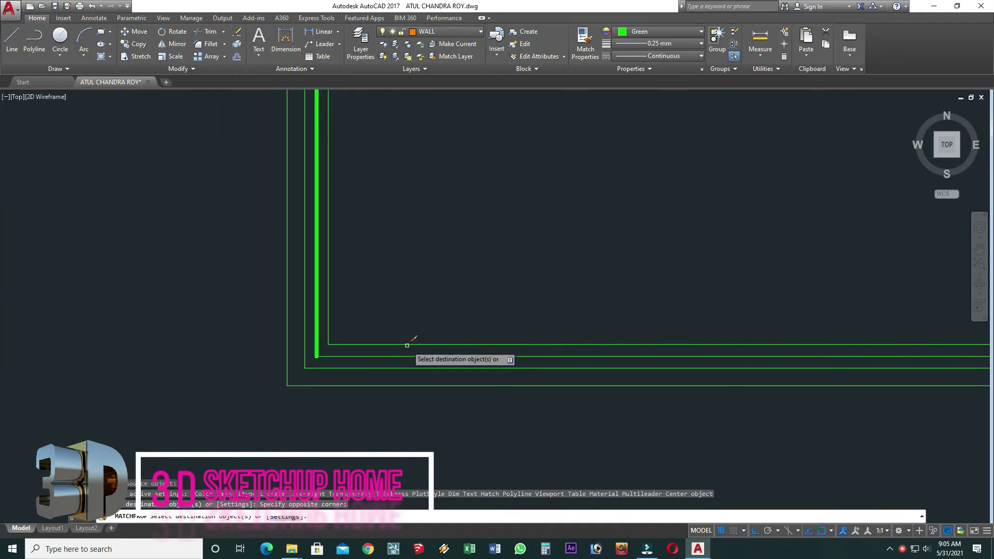
pyautogui.scroll(2, 407, 349)
pyautogui.scroll(2, 394, 367)
pyautogui.scroll(-2, 394, 368)
pyautogui.scroll(2, 692, 304)
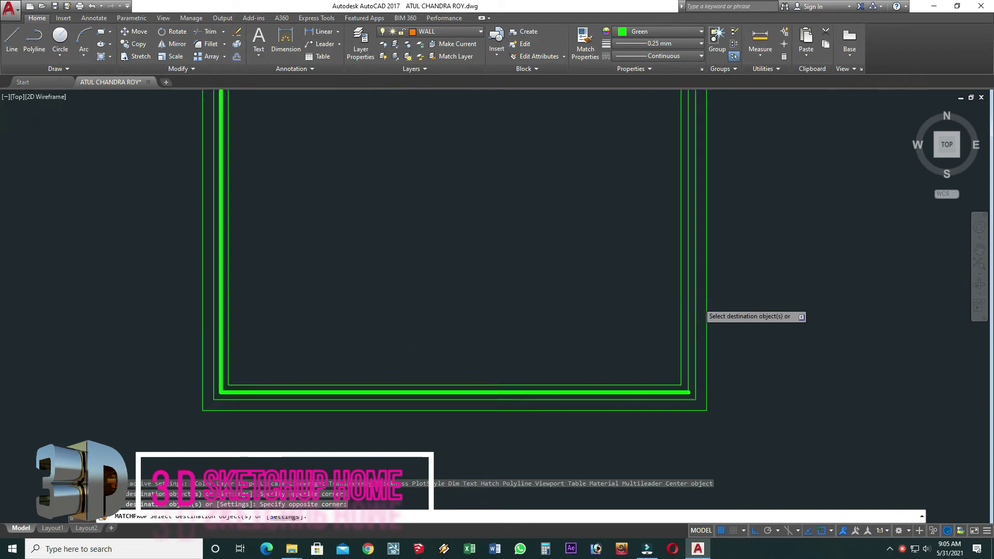
pyautogui.scroll(2, 689, 311)
pyautogui.click(685, 310)
pyautogui.scroll(-5, 678, 326)
# Move the ground floor plan diagonally, with Ortho off, into the thick green A4 frame.
pyautogui.scroll(-3, 582, 333)
pyautogui.press('Escape')
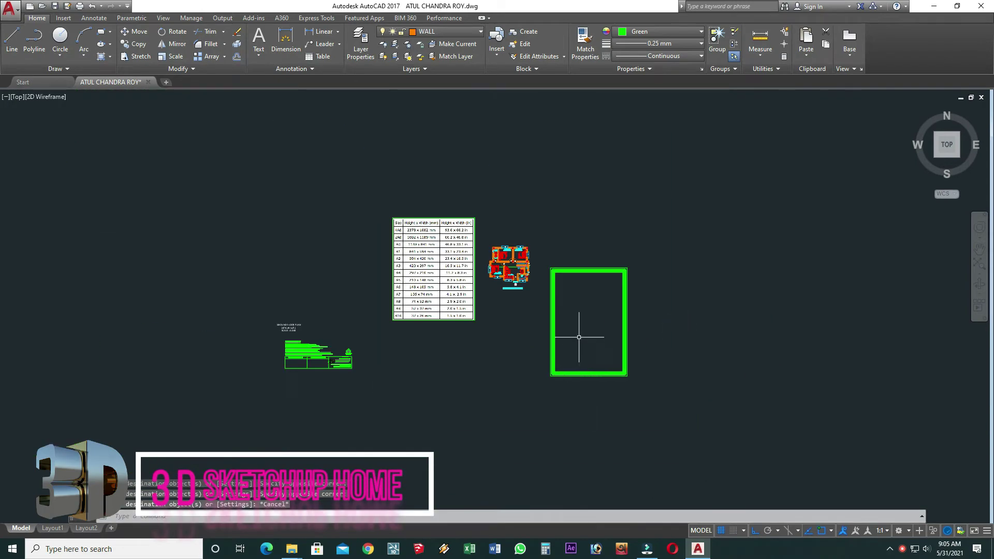
pyautogui.moveTo(582, 333)
pyautogui.mouseDown(button='middle')
pyautogui.moveTo(551, 300)
pyautogui.moveTo(615, 349)
pyautogui.moveTo(564, 277)
pyautogui.mouseUp(button='middle')
pyautogui.scroll(4, 549, 296)
pyautogui.scroll(-4, 632, 345)
pyautogui.scroll(4, 506, 226)
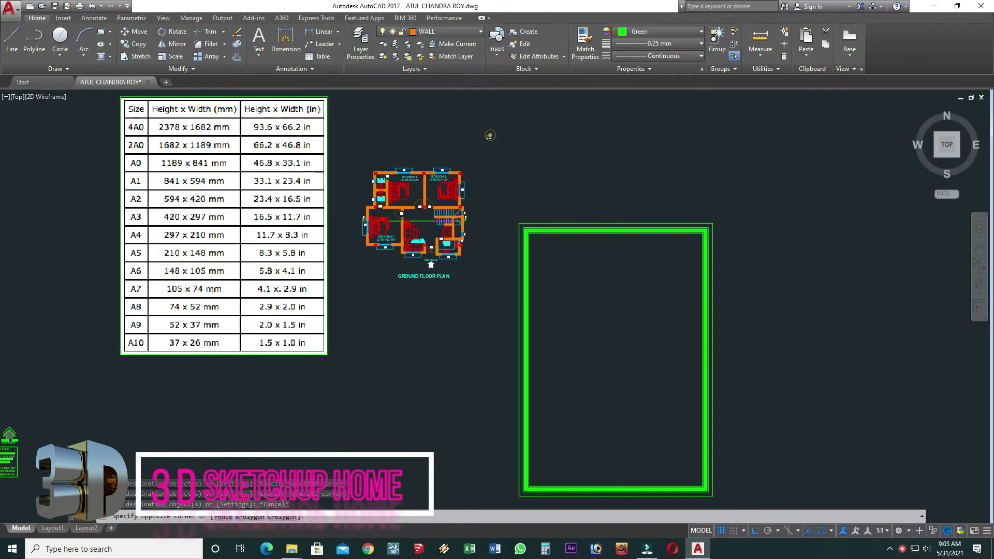
pyautogui.click(353, 322)
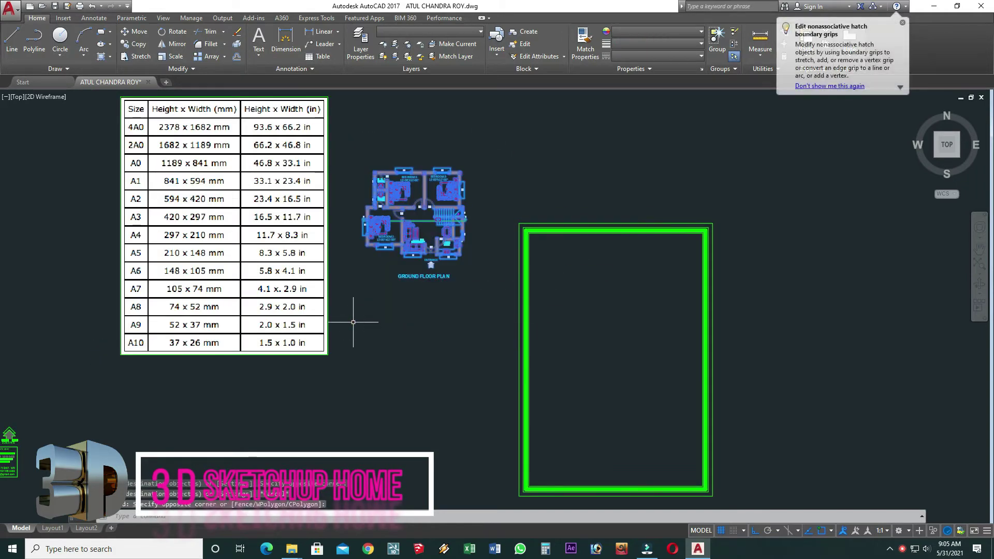
pyautogui.write('m')
pyautogui.press('Return')
pyautogui.click(434, 233)
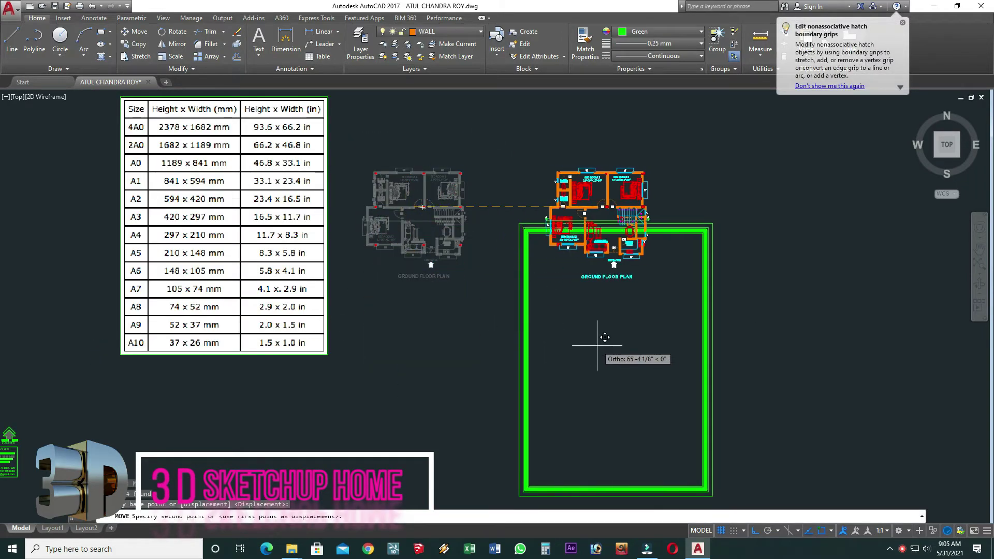
pyautogui.press('F8')
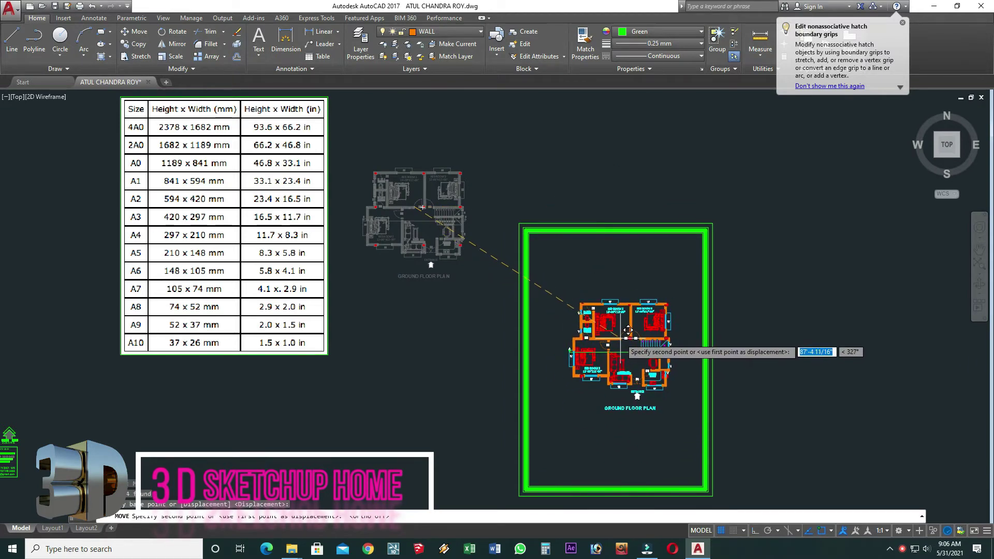
pyautogui.click(624, 331)
pyautogui.scroll(-6, 621, 321)
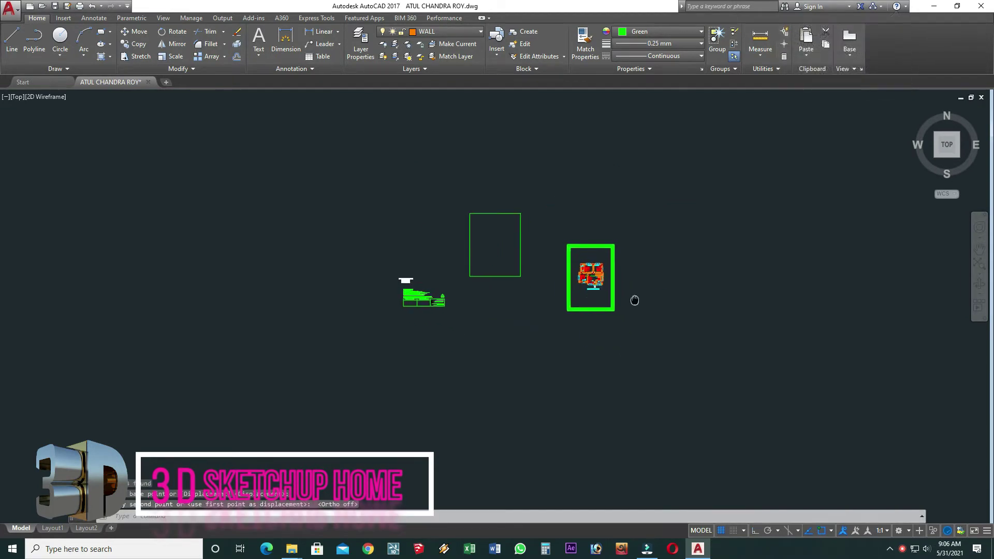
pyautogui.scroll(4, 644, 281)
# Draw a 60' line to the right of the frame, then erase it.
pyautogui.moveTo(645, 281); pyautogui.dragTo(616, 282, button='middle')
pyautogui.write('l')
pyautogui.press('Return')
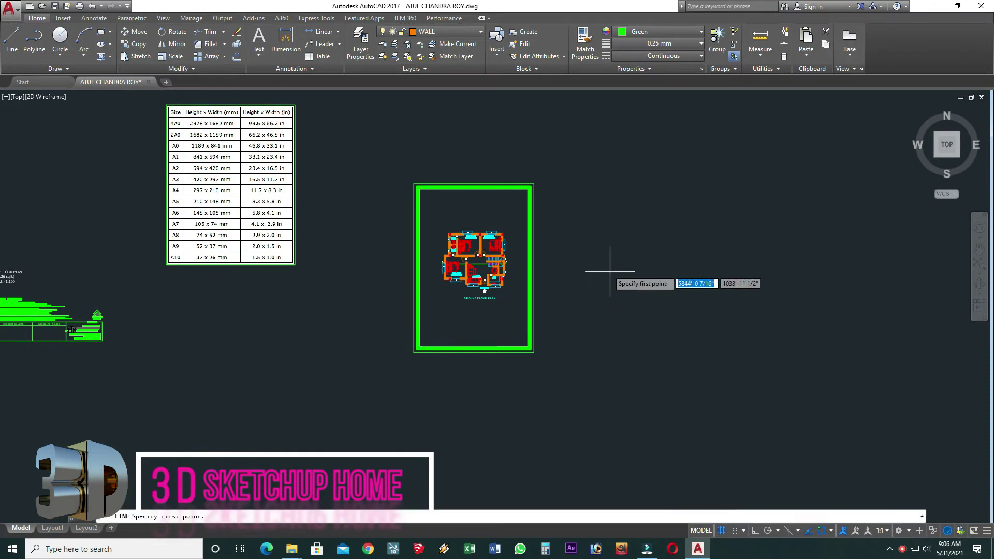
pyautogui.click(596, 265)
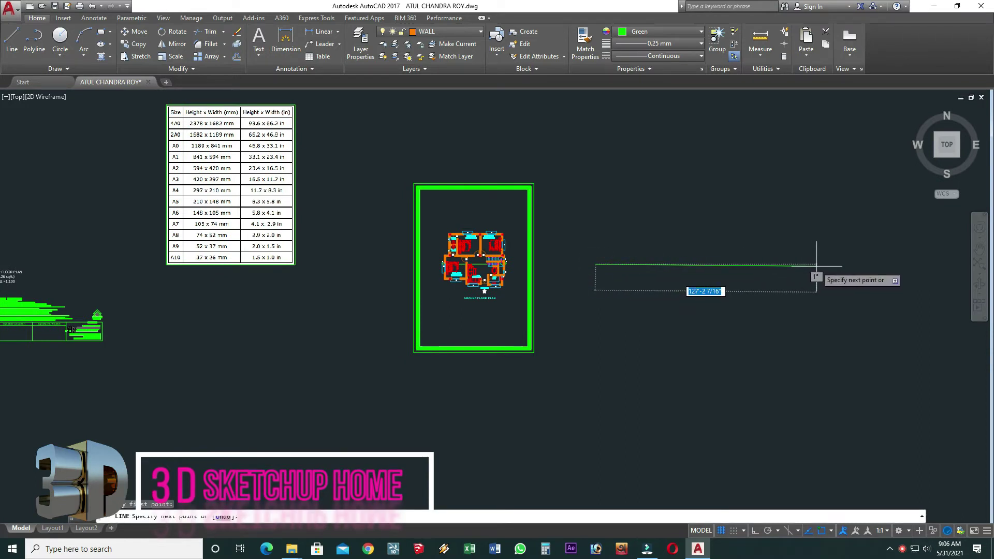
pyautogui.write("60'")
pyautogui.press('Return')
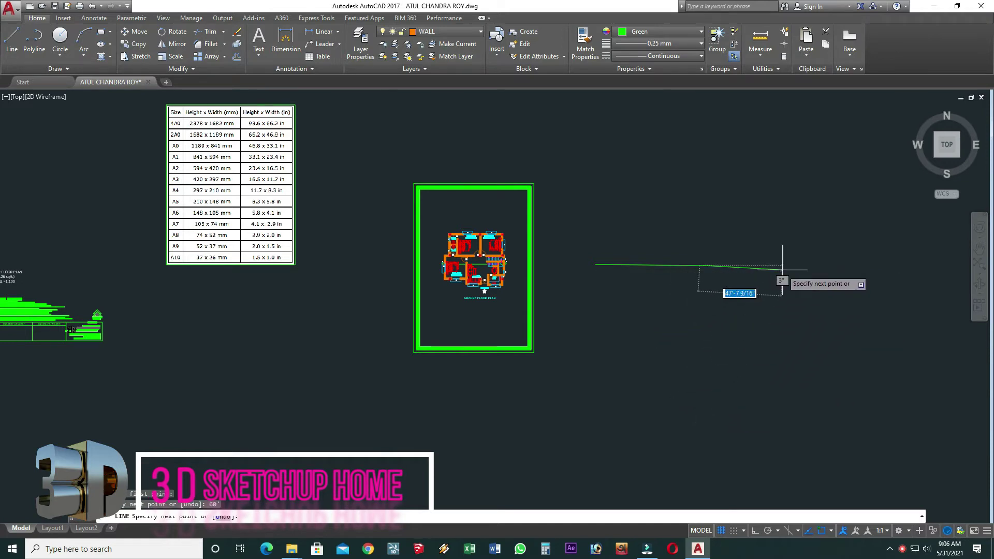
pyautogui.press('Escape')
pyautogui.click(744, 256)
pyautogui.click(696, 290)
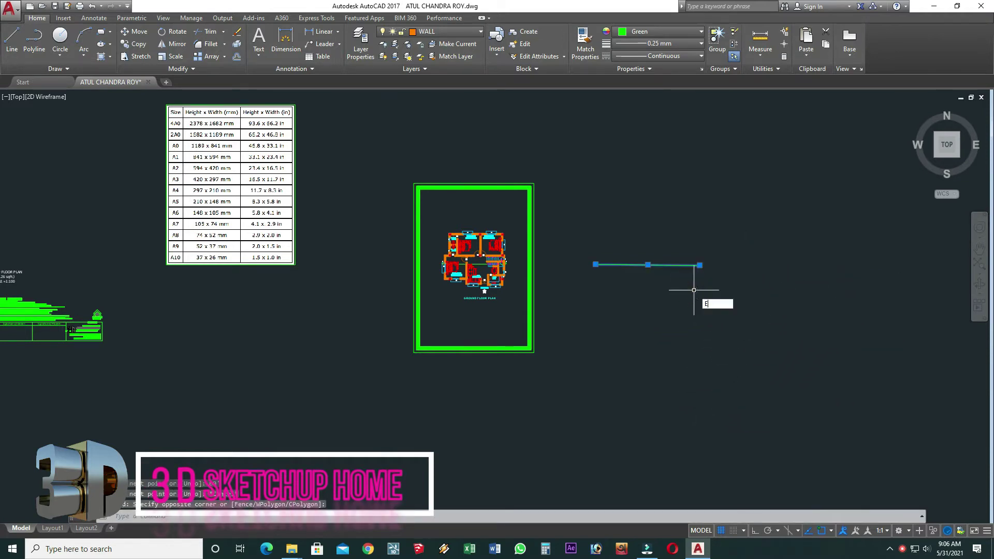
pyautogui.press('Delete')
# Draw a closed four-sided outline with an 86' edge and a 30' edge beside the frame.
pyautogui.press('l')
pyautogui.press('Return')
pyautogui.click(611, 271)
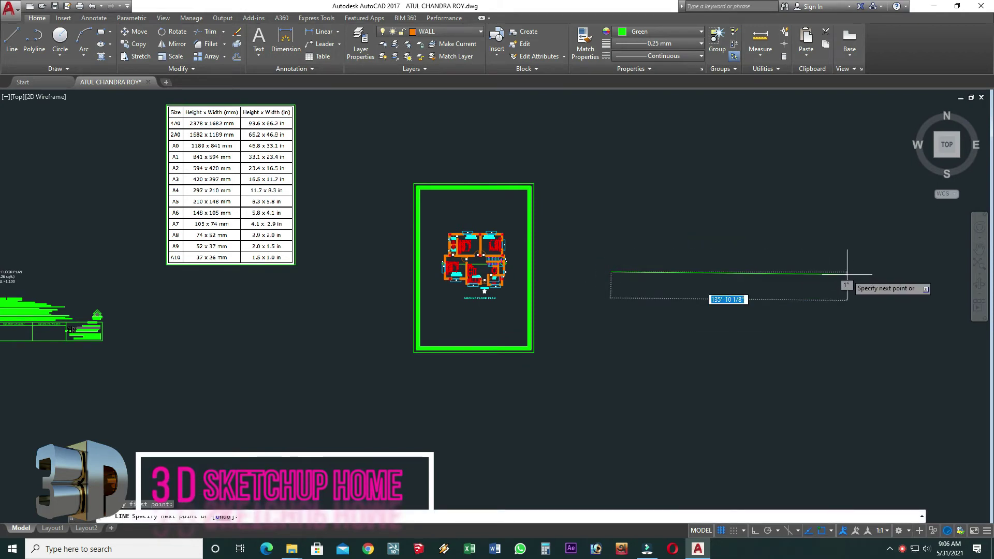
pyautogui.write("86'")
pyautogui.press('Return')
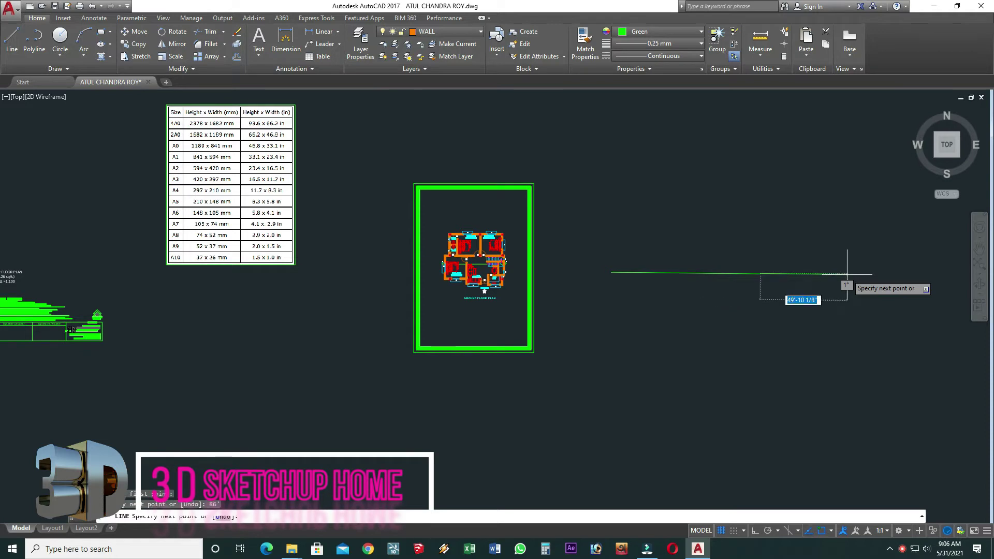
pyautogui.write('3')
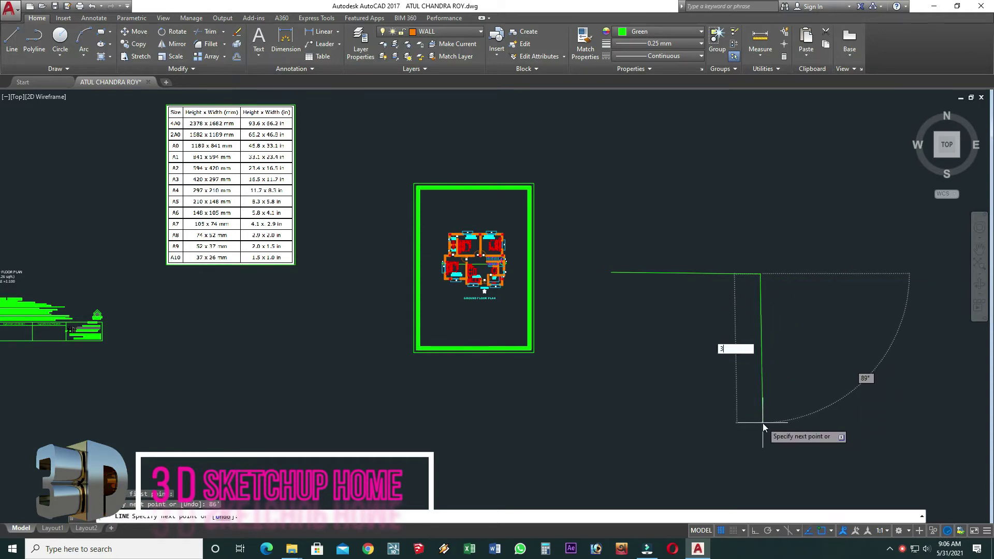
pyautogui.write('0')
pyautogui.press('Return')
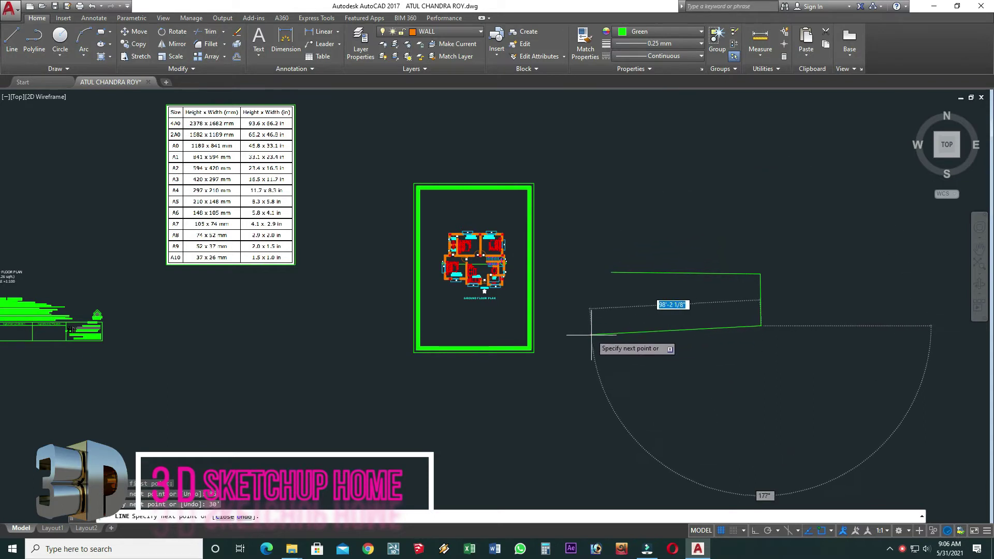
pyautogui.click(592, 335)
pyautogui.press('Return')
pyautogui.press('Return')
pyautogui.click(612, 273)
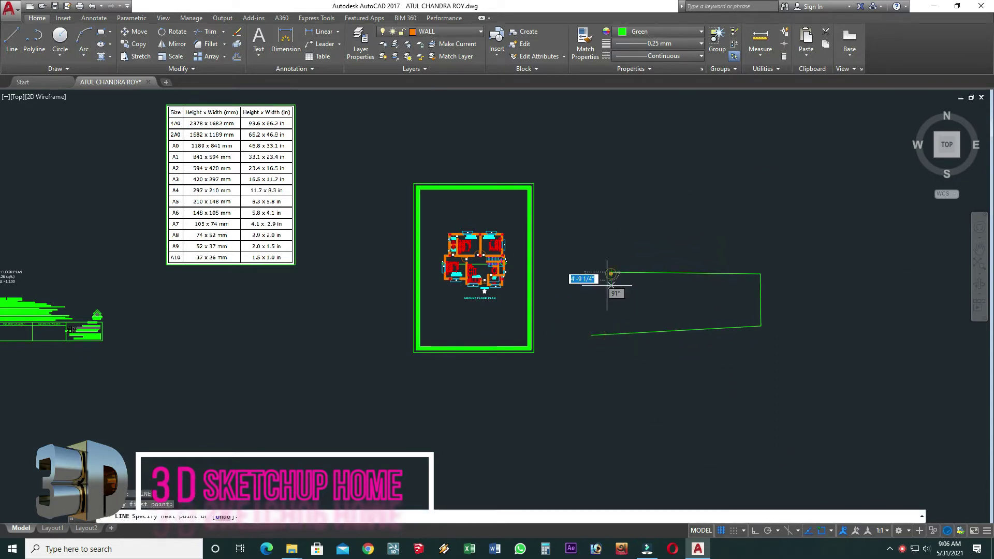
pyautogui.click(591, 335)
# Select the outline and start moving it, then cancel the move.
pyautogui.press('Return')
pyautogui.click(826, 216)
pyautogui.click(566, 411)
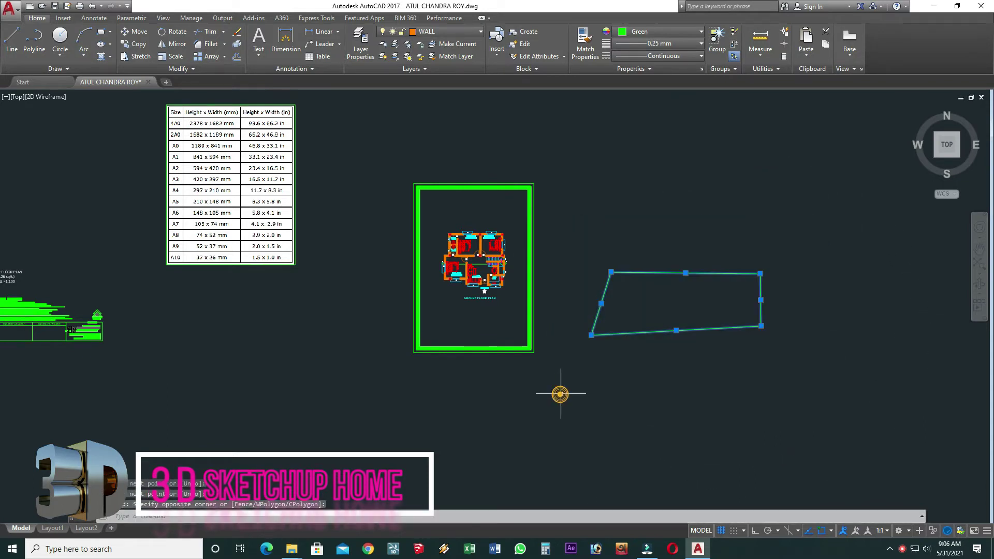
pyautogui.write('m')
pyautogui.press('Return')
pyautogui.click(674, 310)
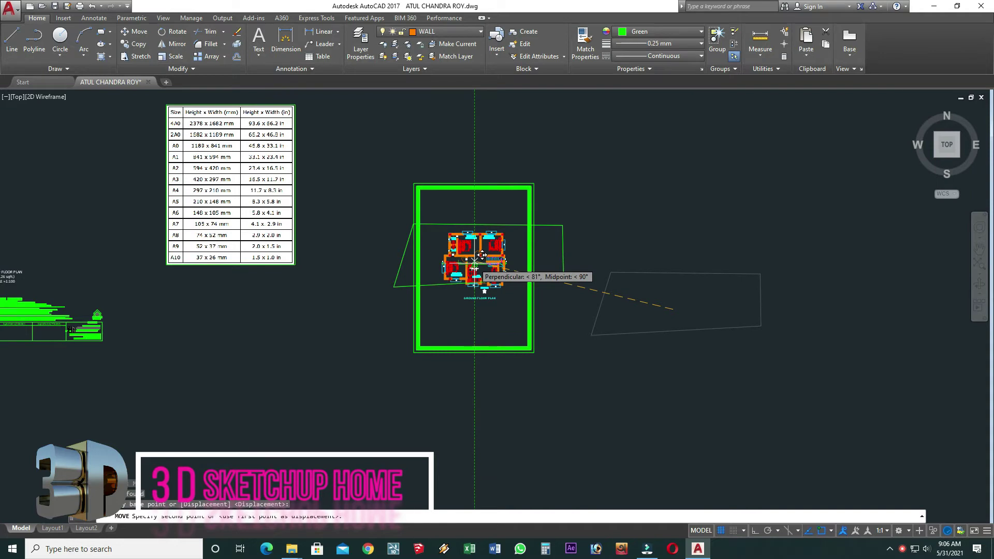
pyautogui.press('Escape')
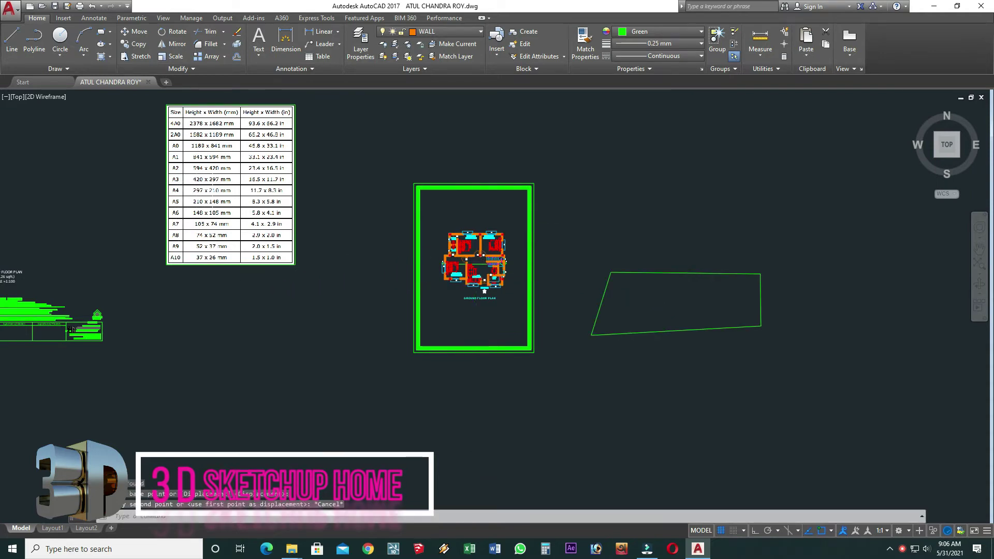
pyautogui.scroll(5, 213, 183)
pyautogui.scroll(2, 262, 264)
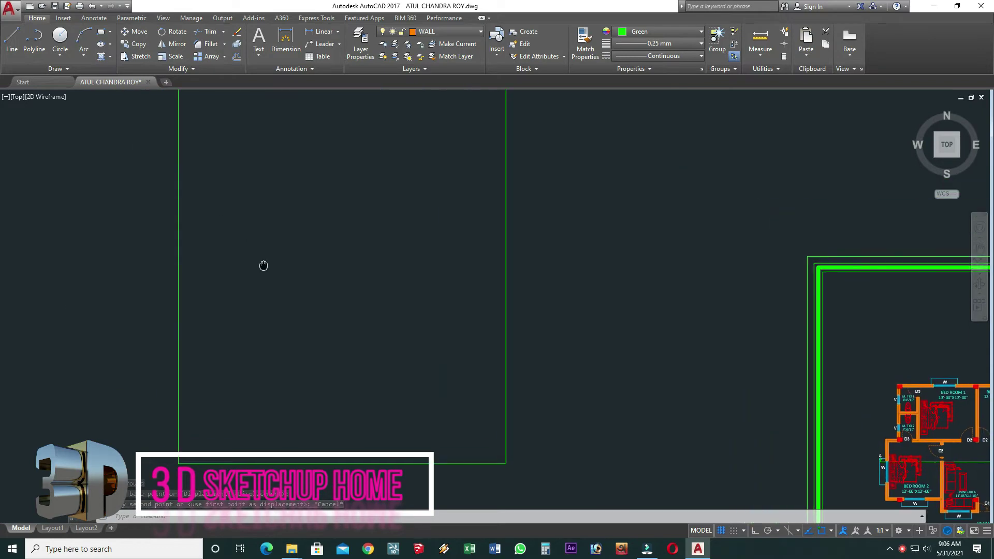
pyautogui.scroll(-2, 288, 286)
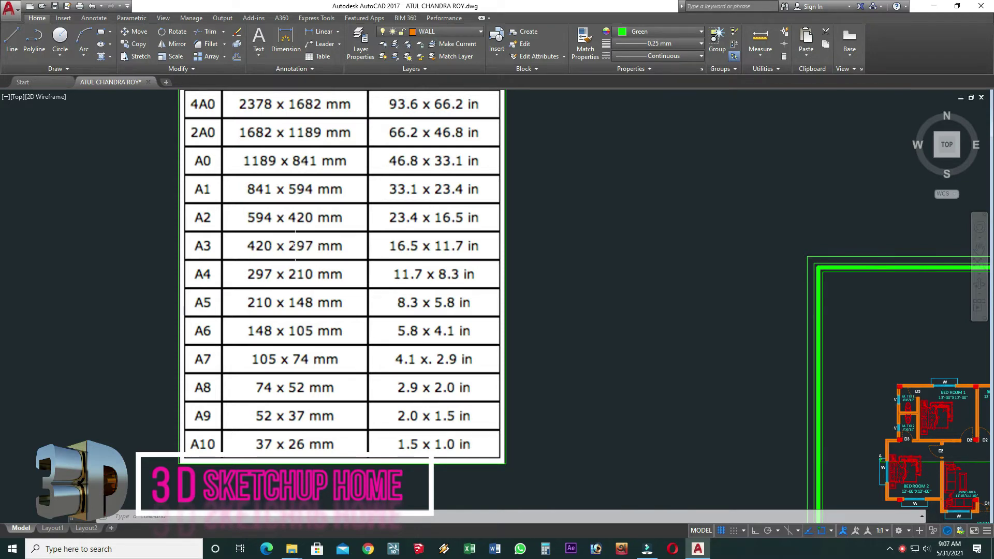
pyautogui.scroll(-5, 506, 232)
pyautogui.scroll(1, 506, 232)
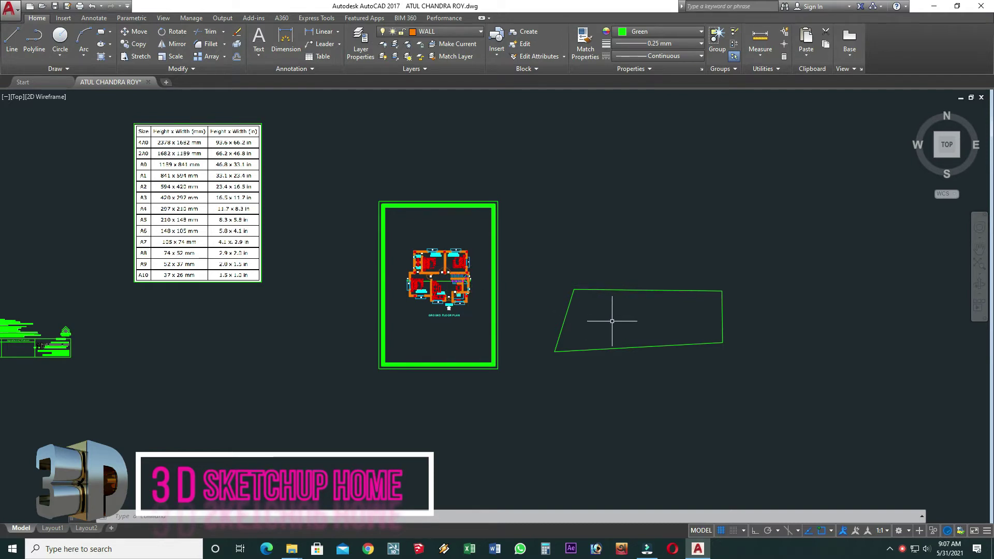
# Window-select and erase the 86' by 30' outline, then pan toward the frame and title block.
pyautogui.click(757, 255)
pyautogui.click(547, 388)
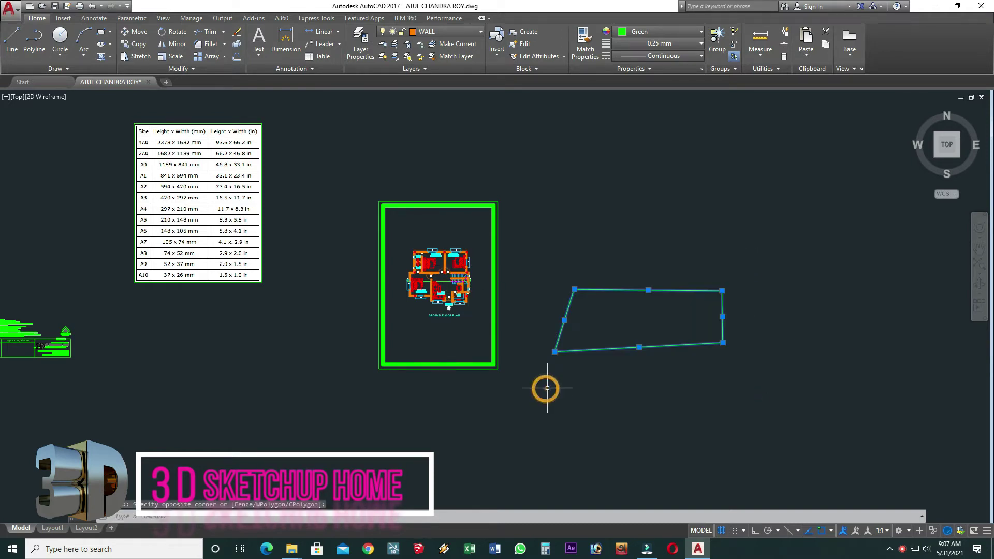
pyautogui.write('E')
pyautogui.press('Return')
pyautogui.scroll(2, 430, 275)
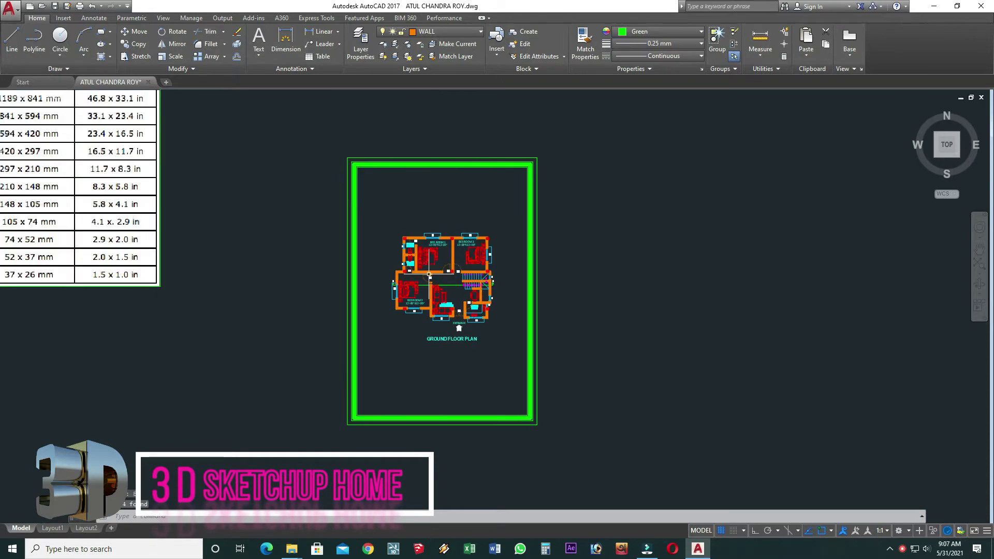
pyautogui.moveTo(429, 275); pyautogui.dragTo(493, 310, button='middle')
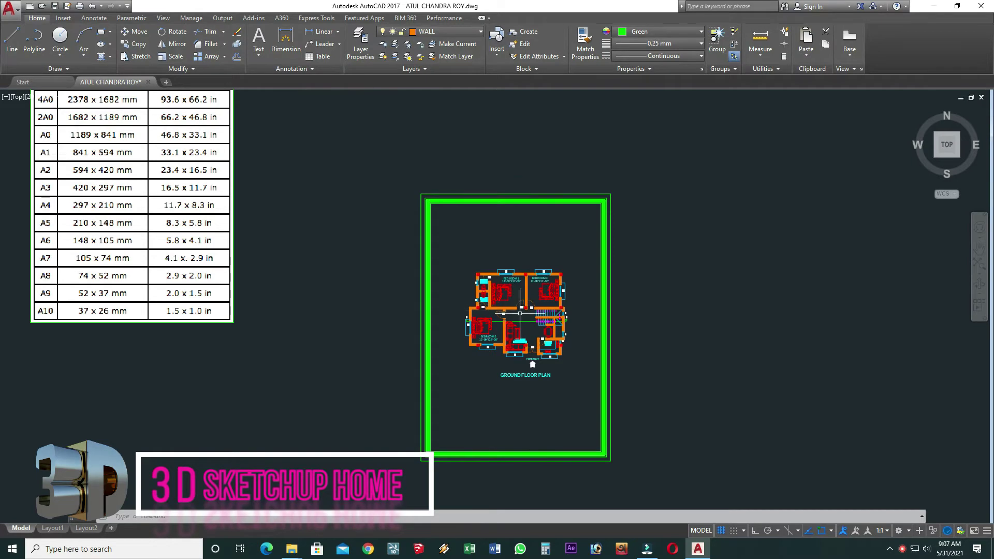
pyautogui.moveTo(513, 467); pyautogui.dragTo(629, 366, button='middle')
pyautogui.scroll(-4, 612, 338)
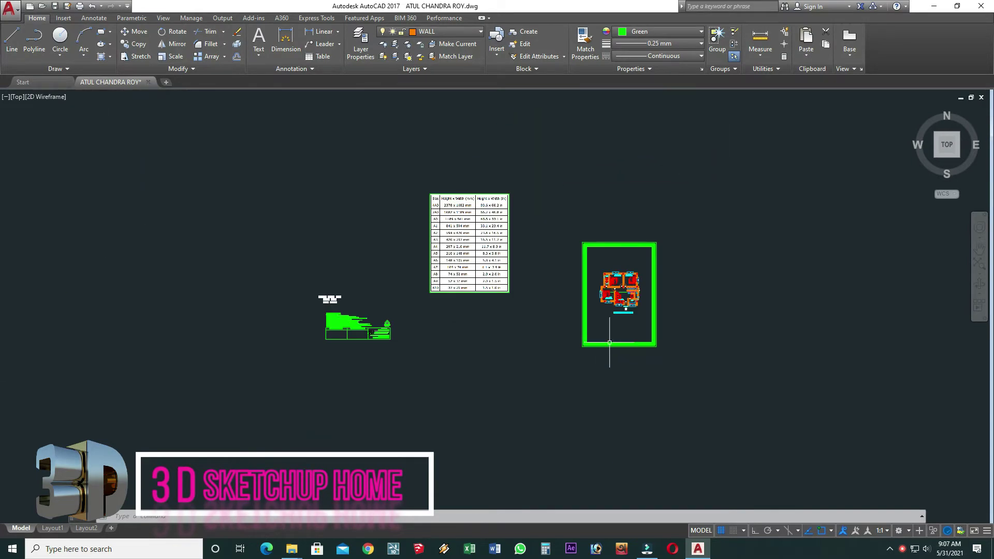
pyautogui.scroll(4, 332, 326)
# Select the title block, specifications and signature boxes, and move them from their lower-left corner below the plan.
pyautogui.click(516, 259)
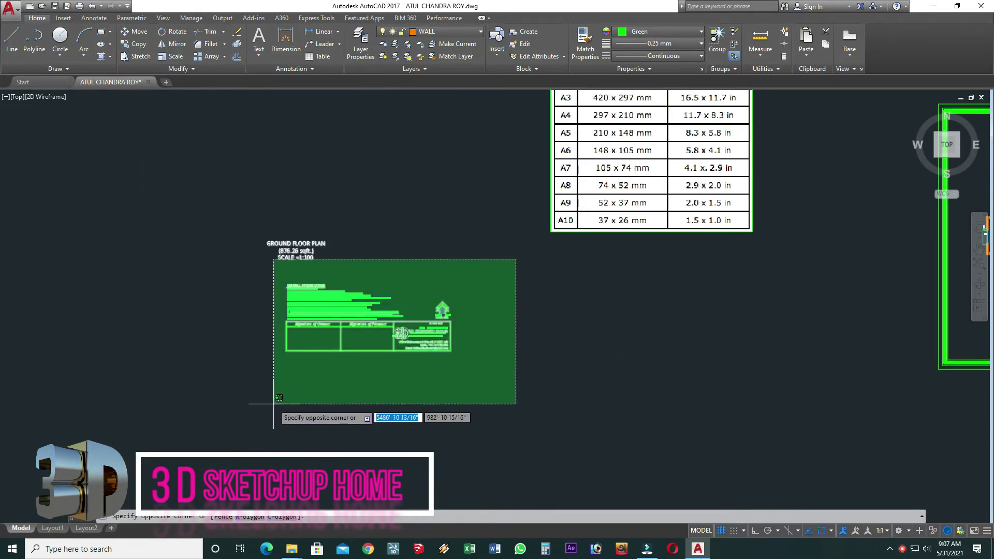
pyautogui.click(532, 430)
pyautogui.click(498, 267)
pyautogui.click(297, 389)
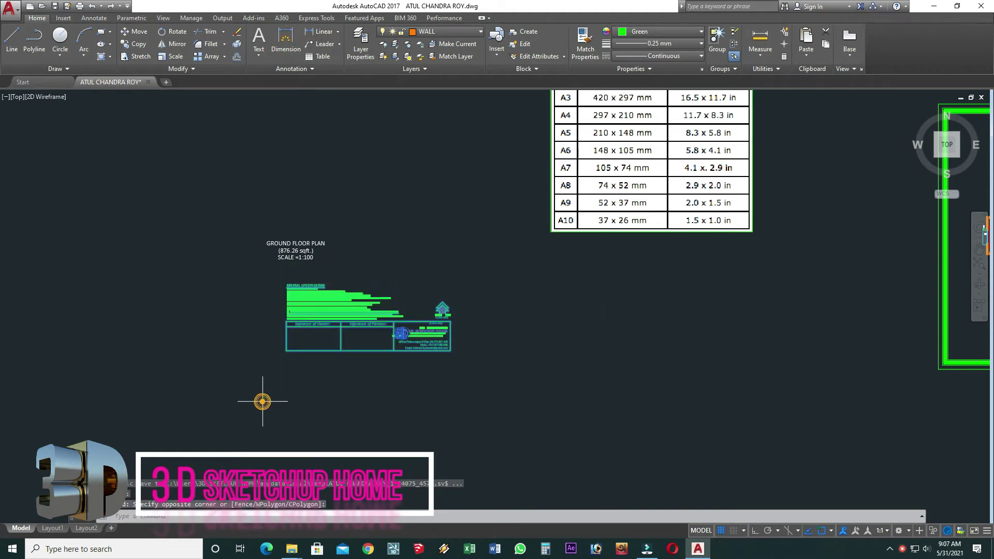
pyautogui.write('m')
pyautogui.press('Return')
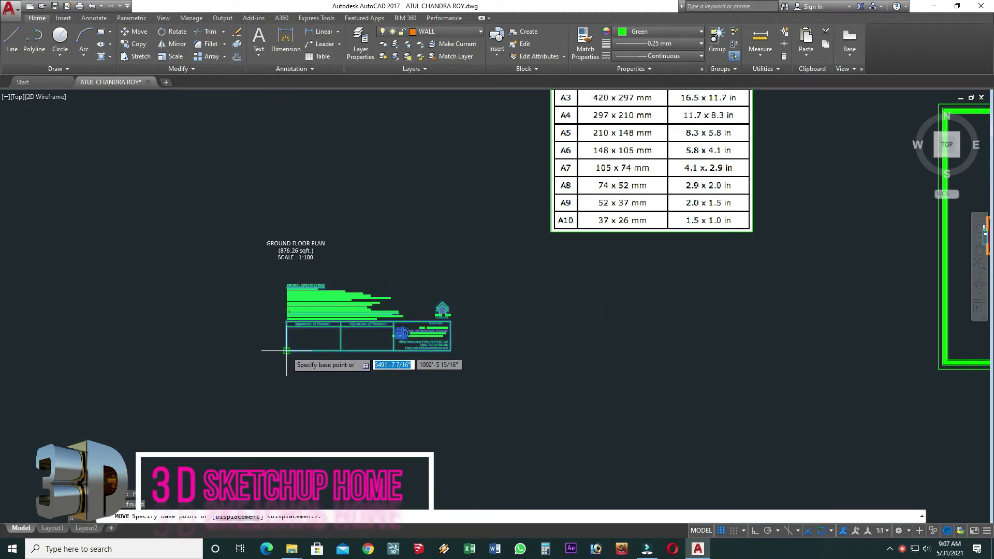
pyautogui.click(286, 351)
pyautogui.scroll(-4, 332, 334)
pyautogui.scroll(4, 499, 341)
pyautogui.scroll(4, 499, 341)
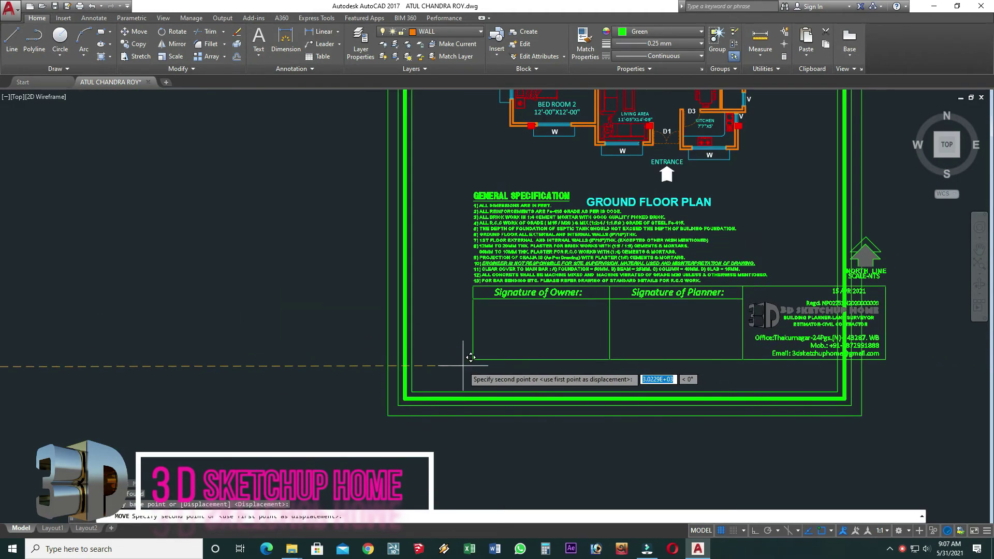
pyautogui.scroll(4, 471, 355)
pyautogui.scroll(-3, 387, 400)
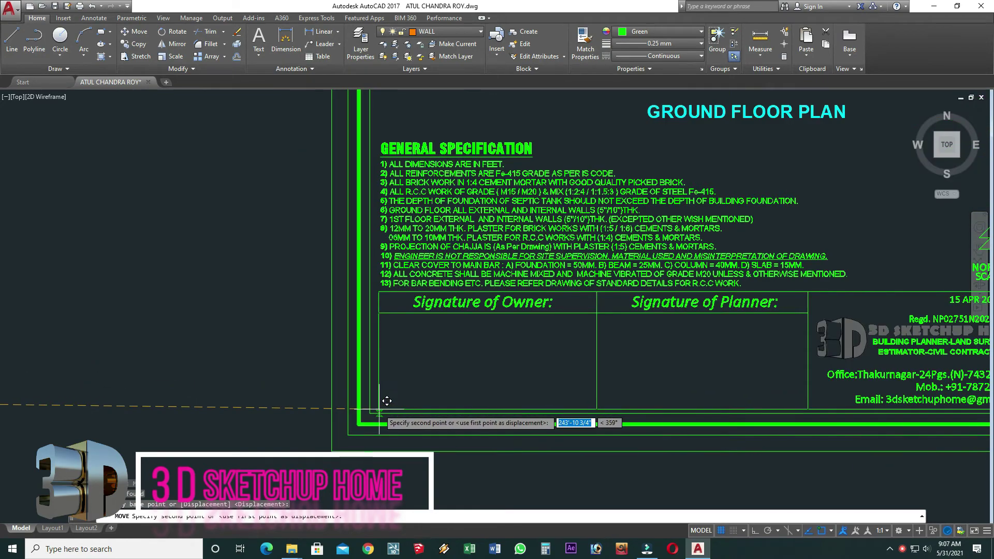
pyautogui.scroll(-2, 387, 400)
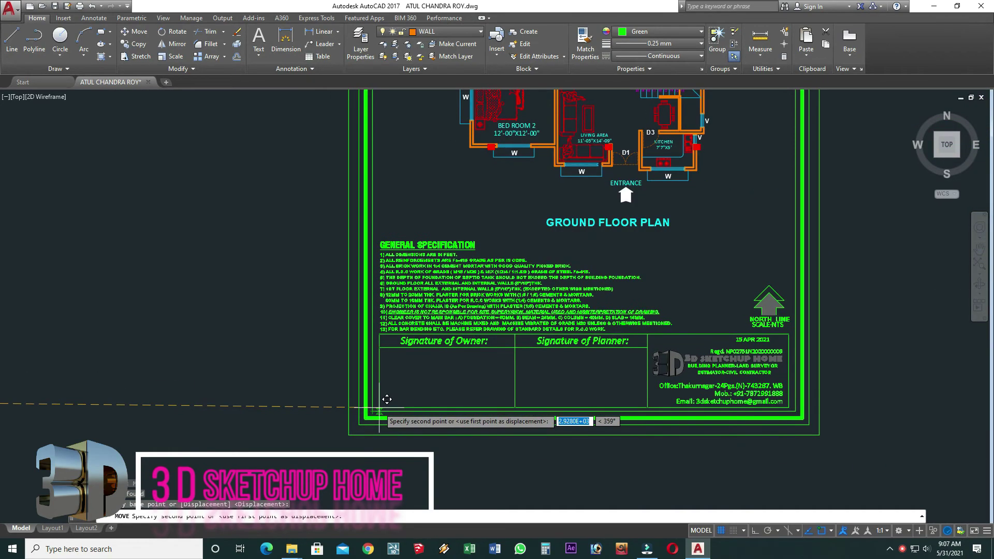
pyautogui.scroll(2, 383, 401)
pyautogui.click(380, 403)
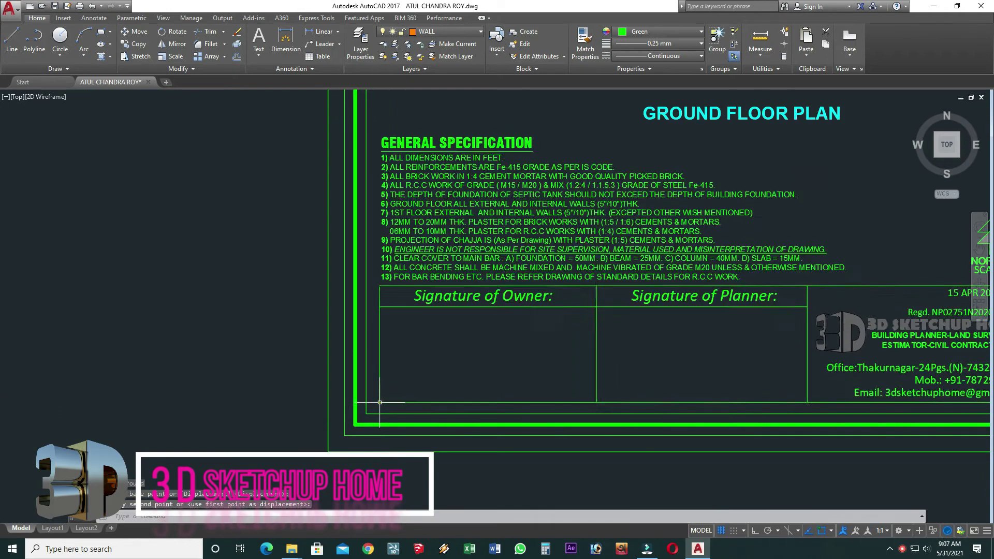
pyautogui.scroll(-3, 379, 403)
pyautogui.scroll(1, 490, 350)
pyautogui.scroll(1, 490, 350)
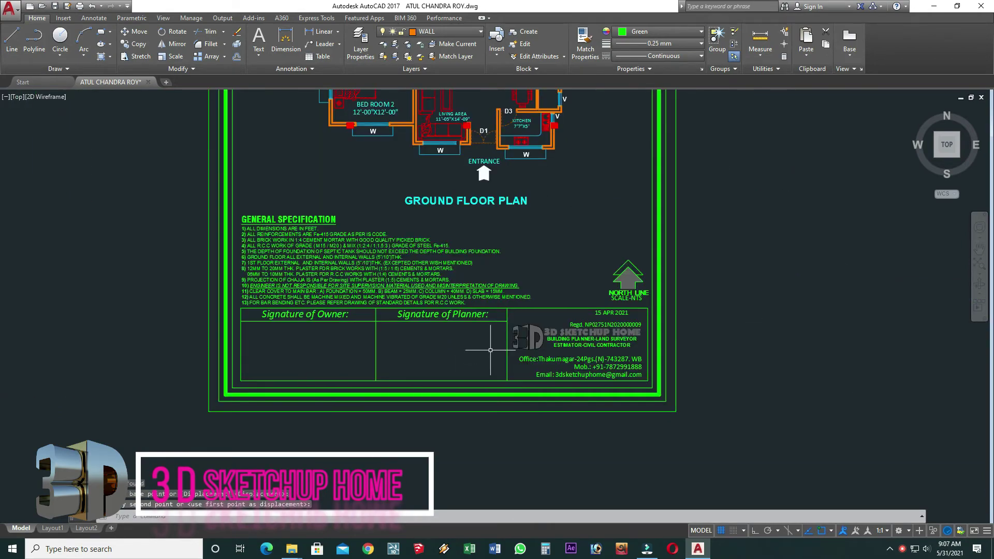
pyautogui.scroll(1, 414, 290)
pyautogui.scroll(1, 337, 259)
pyautogui.scroll(2, 317, 254)
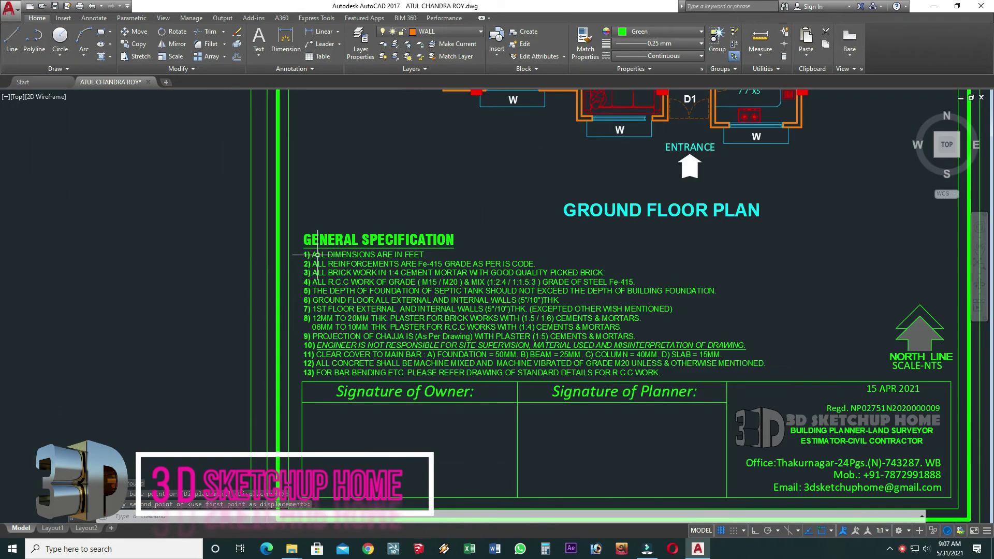
pyautogui.moveTo(526, 321); pyautogui.dragTo(450, 304, button='middle')
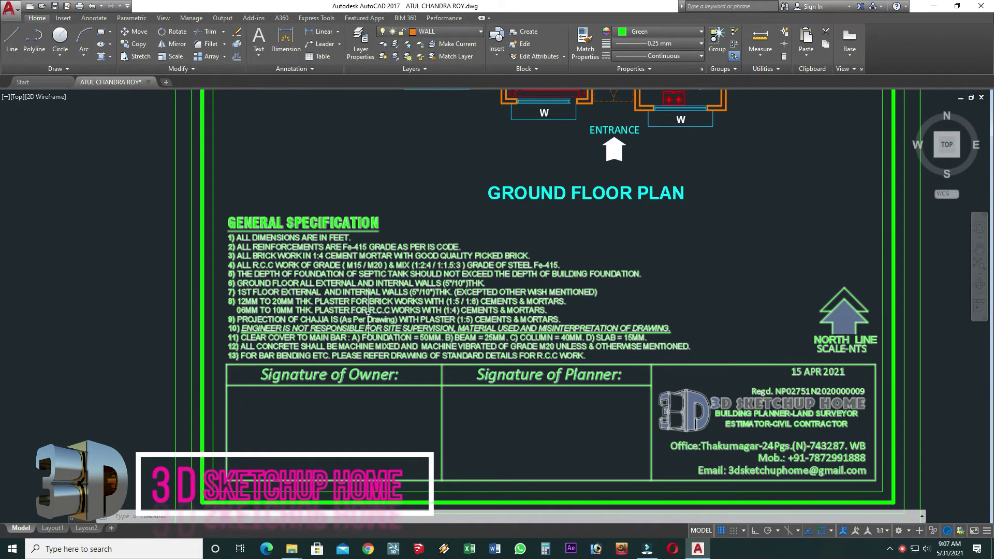
pyautogui.moveTo(347, 348); pyautogui.dragTo(329, 301, button='middle')
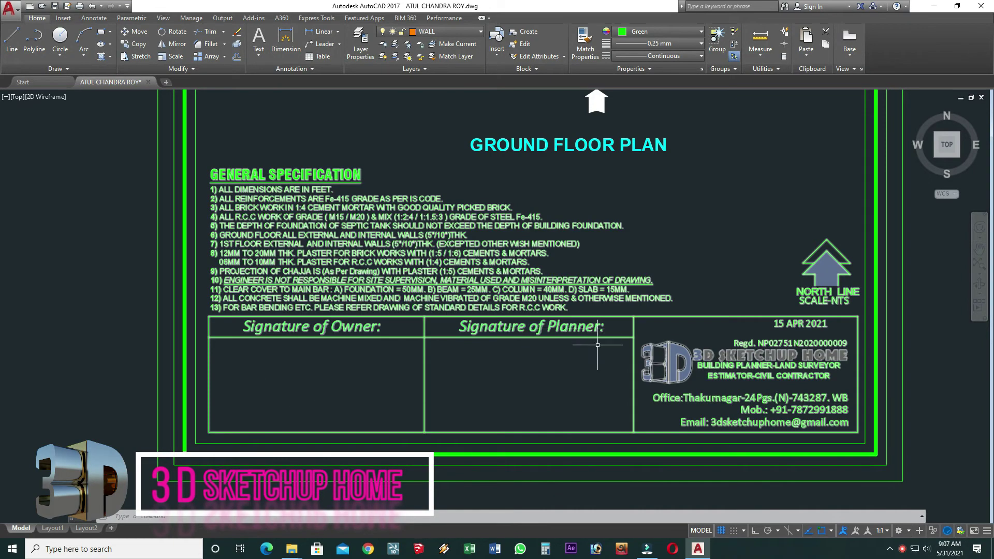
pyautogui.moveTo(597, 348); pyautogui.dragTo(421, 300, button='middle')
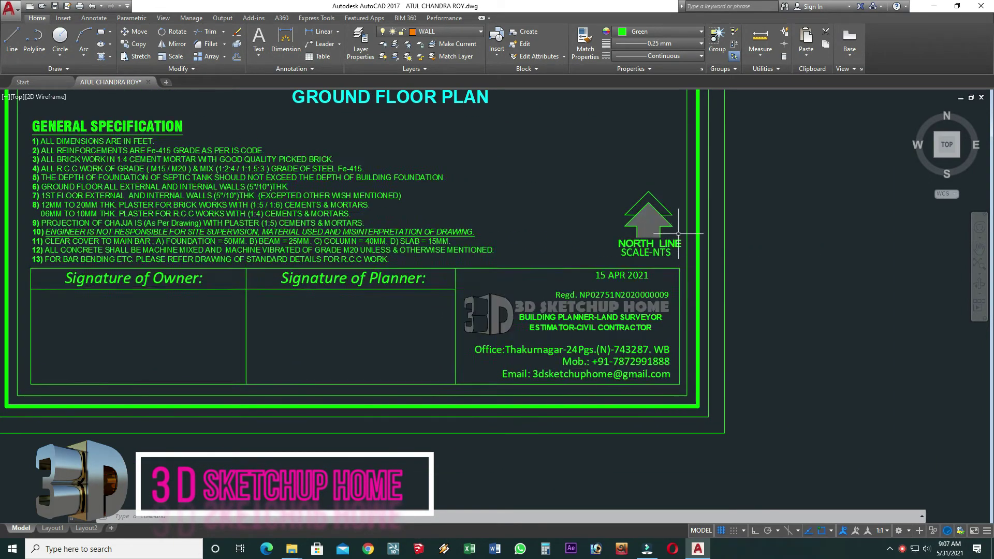
pyautogui.moveTo(662, 267); pyautogui.dragTo(665, 356, button='middle')
pyautogui.scroll(2, 664, 356)
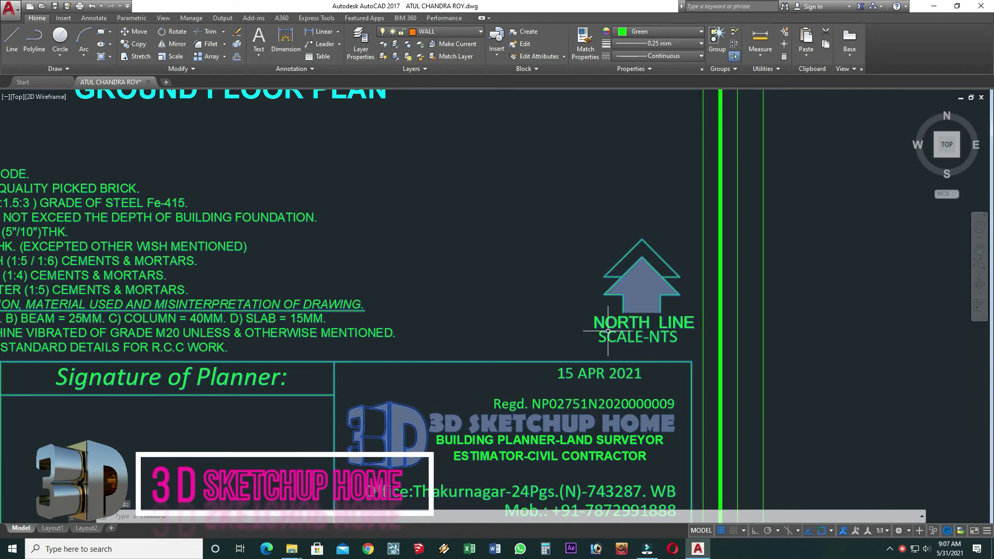
pyautogui.press('Escape')
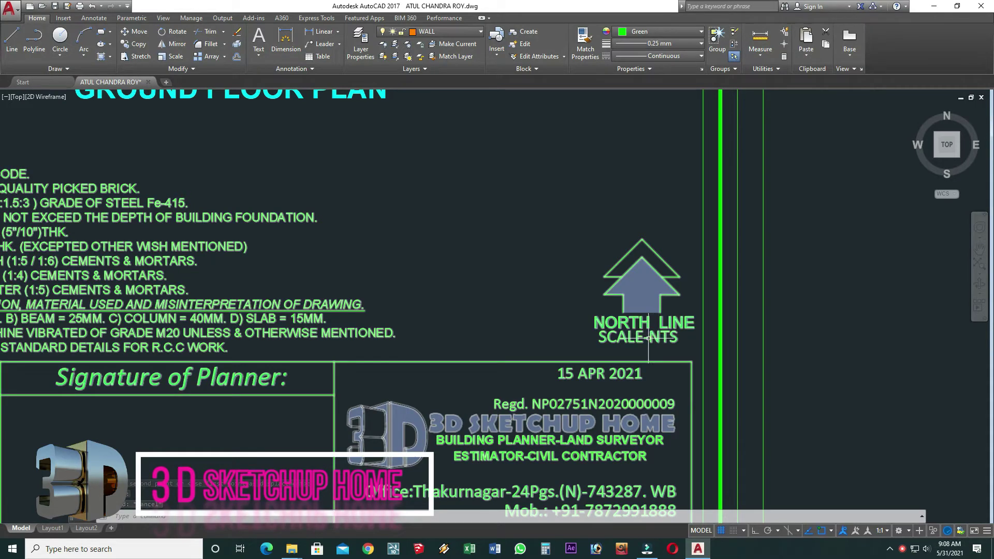
pyautogui.scroll(-4, 664, 503)
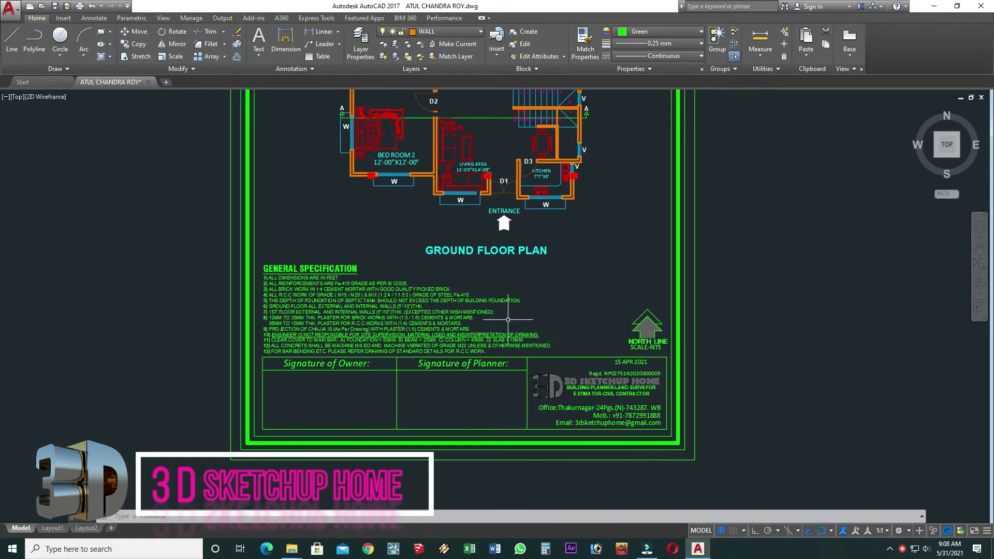
pyautogui.moveTo(527, 213); pyautogui.dragTo(530, 236, button='middle')
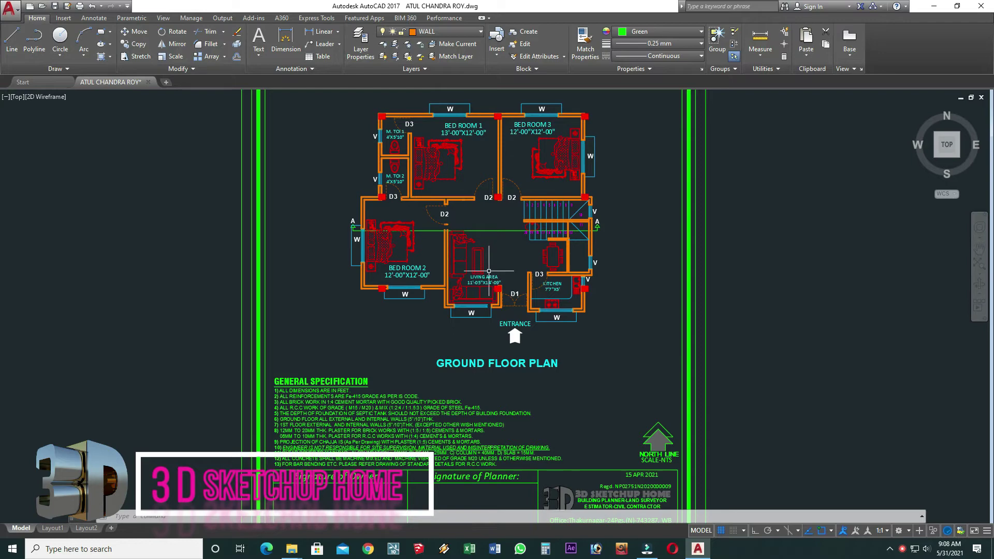
# Explode the north arrow block into separate objects.
pyautogui.scroll(2, 598, 407)
pyautogui.scroll(4, 571, 323)
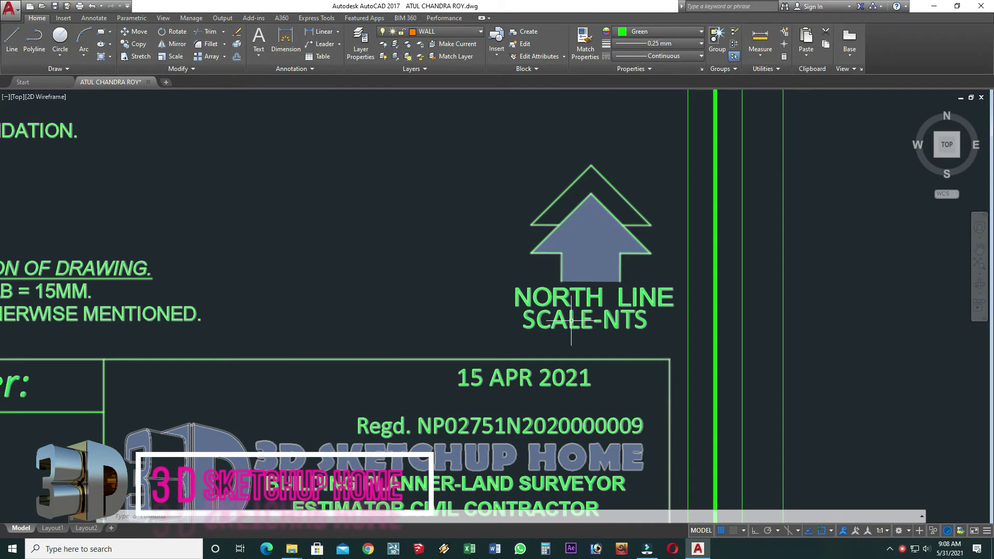
pyautogui.write('EX')
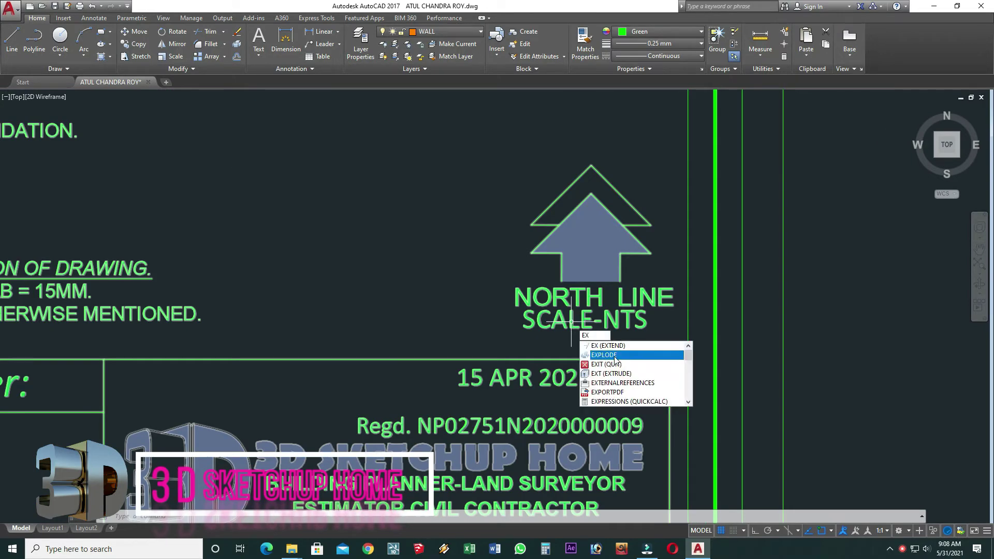
pyautogui.click(615, 358)
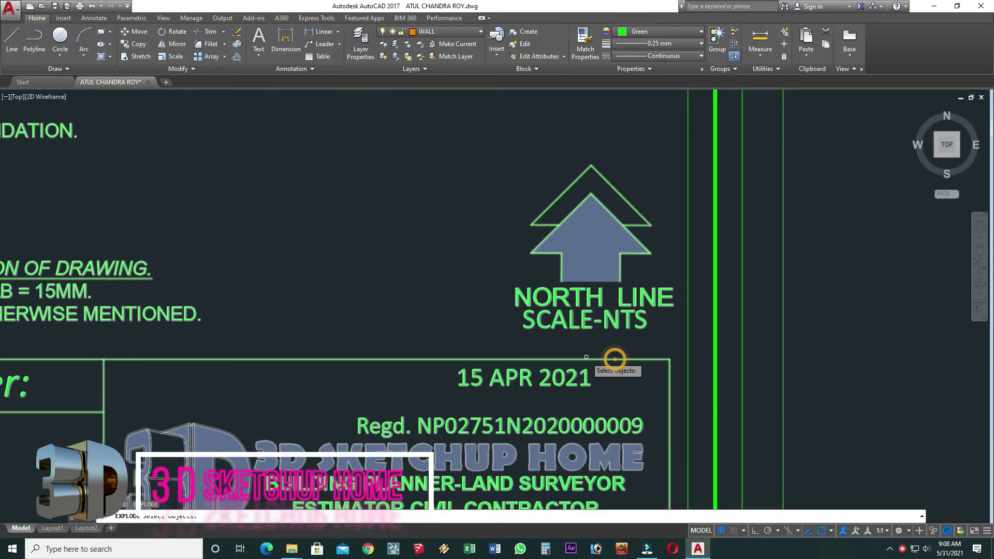
pyautogui.click(581, 322)
pyautogui.press('Return')
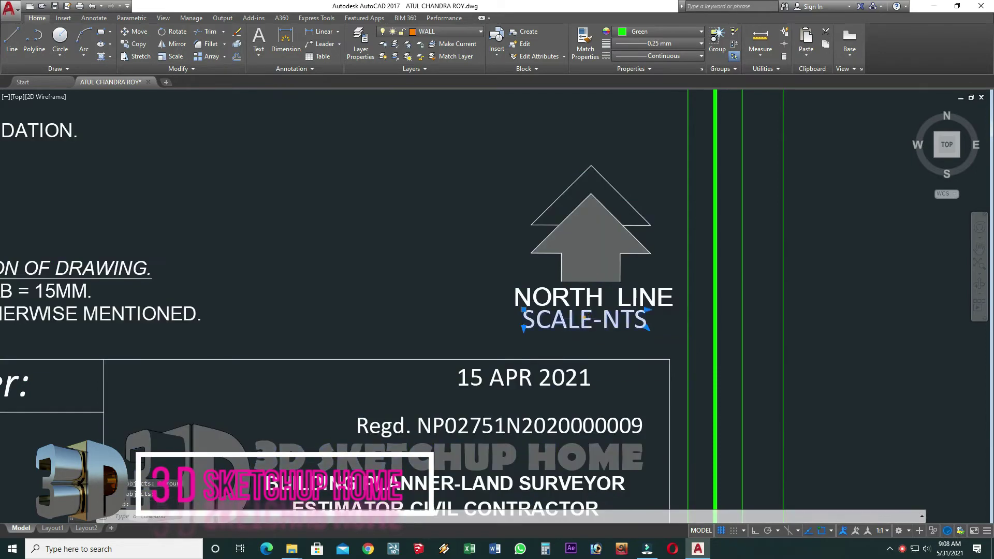
# Edit the north arrow's scale note from SCALE-NTS to SCALE-1:100.
pyautogui.doubleClick(615, 326)
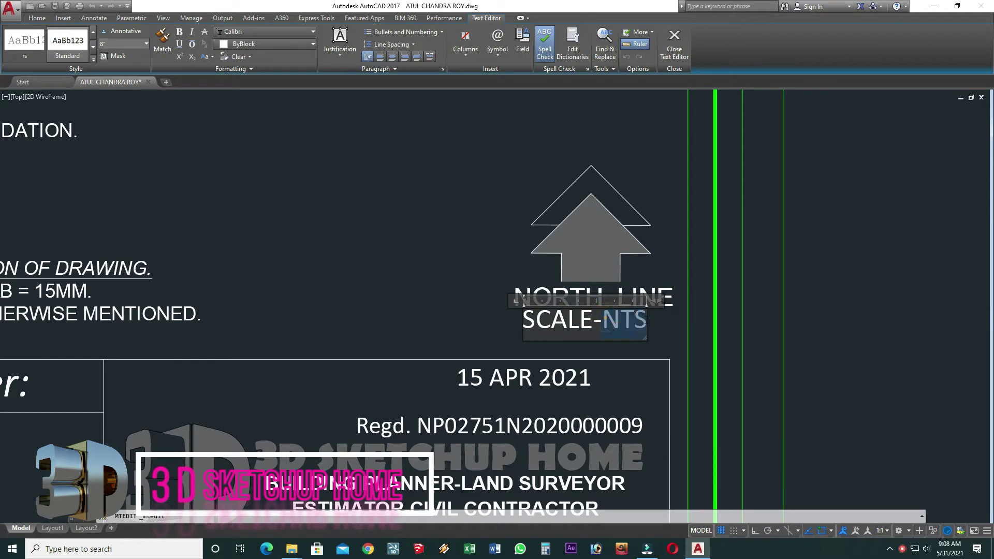
pyautogui.write('1')
pyautogui.write(':')
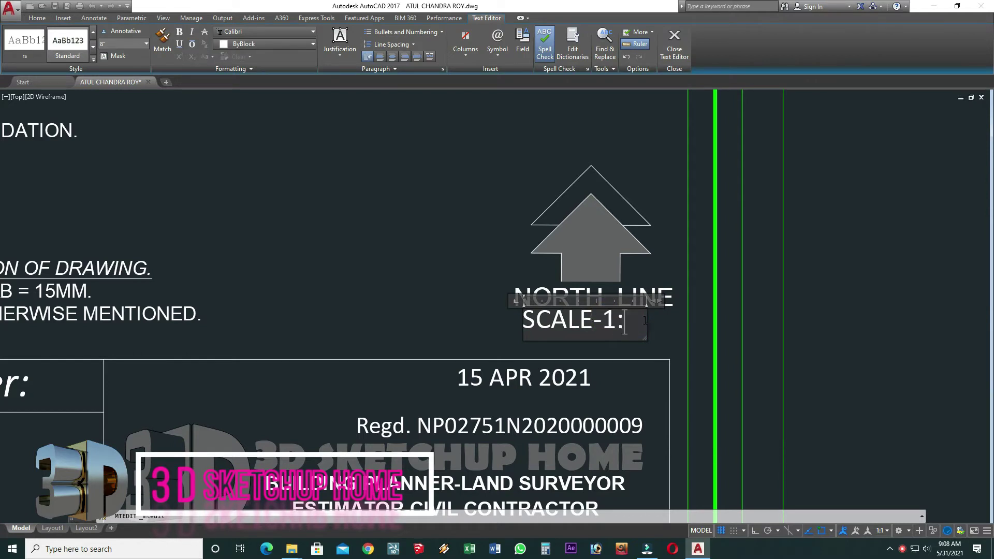
pyautogui.write('100')
pyautogui.click(415, 216)
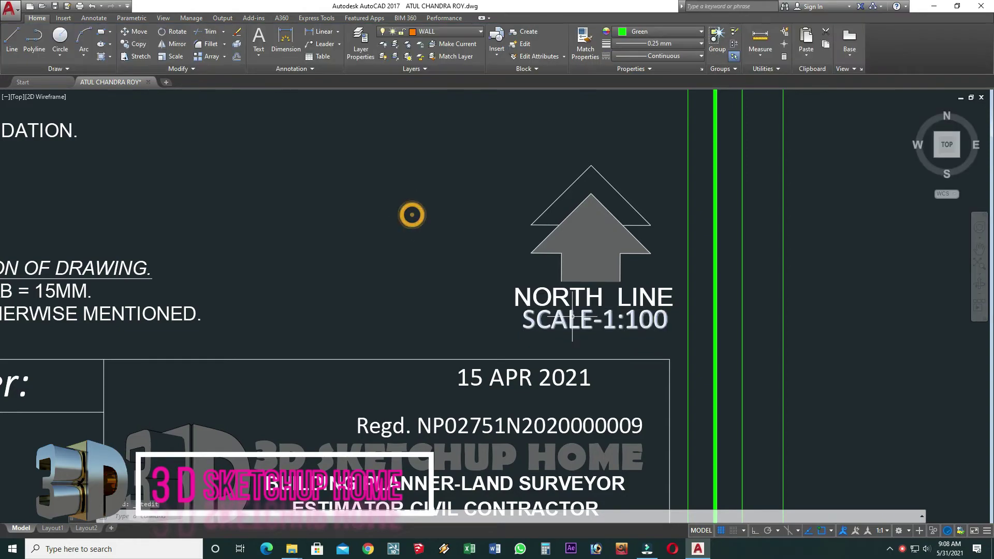
pyautogui.scroll(-4, 844, 336)
pyautogui.moveTo(571, 225); pyautogui.dragTo(668, 460, button='middle')
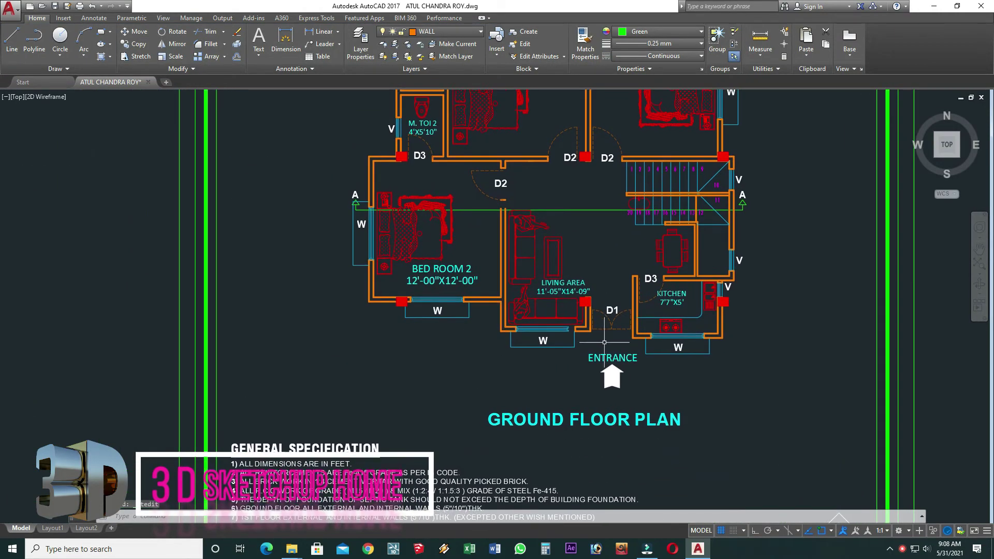
# Move the GROUND FLOOR PLAN title lower, beside the specifications.
pyautogui.click(633, 439)
pyautogui.press('m')
pyautogui.press('Return')
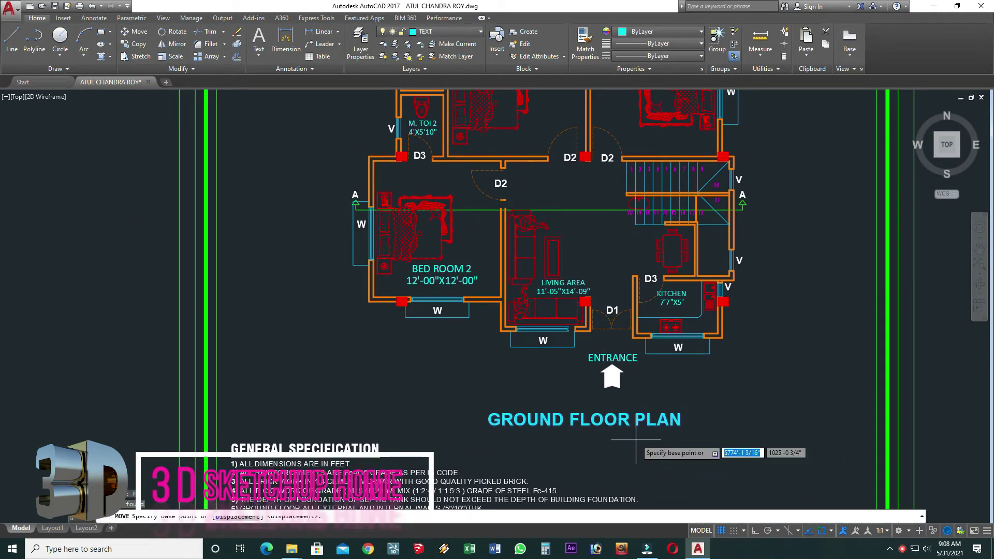
pyautogui.click(488, 426)
pyautogui.moveTo(610, 442); pyautogui.dragTo(475, 293, button='middle')
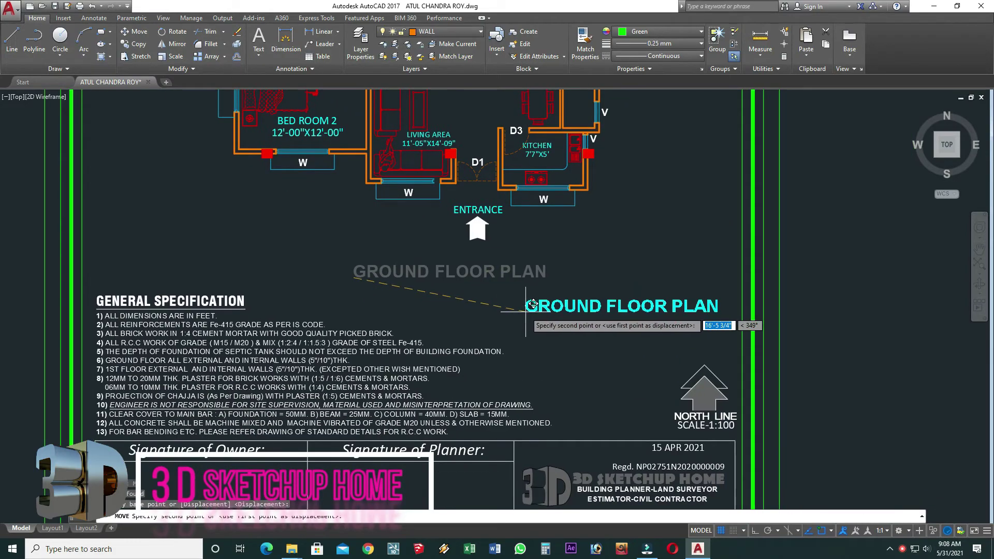
pyautogui.click(527, 311)
# Fillet the door jamb wall line and the arc-end line at door D2 into a corner.
pyautogui.moveTo(527, 268); pyautogui.dragTo(567, 442, button='middle')
pyautogui.moveTo(419, 238); pyautogui.dragTo(442, 314, button='middle')
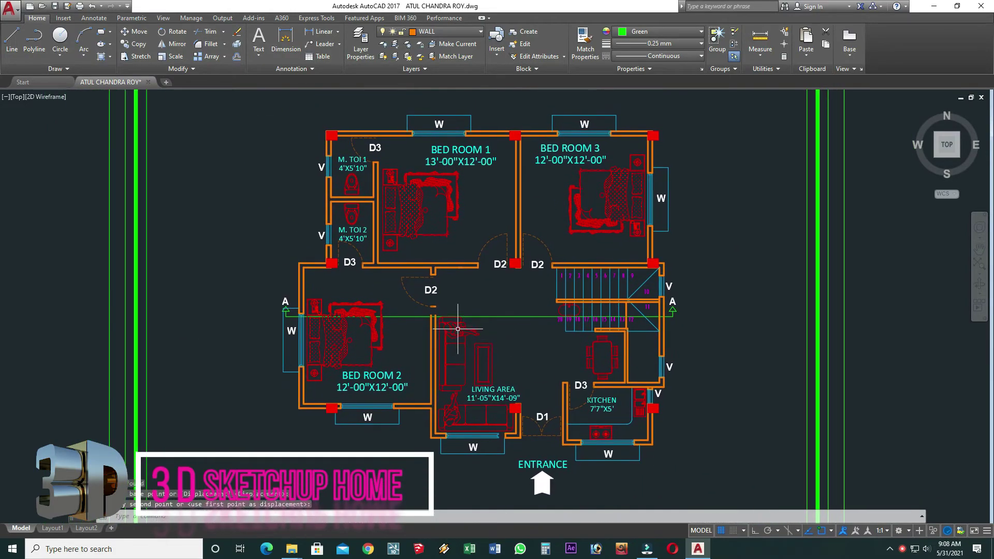
pyautogui.moveTo(482, 393); pyautogui.dragTo(464, 335, button='middle')
pyautogui.moveTo(482, 278); pyautogui.dragTo(510, 355, button='middle')
pyautogui.scroll(2, 443, 328)
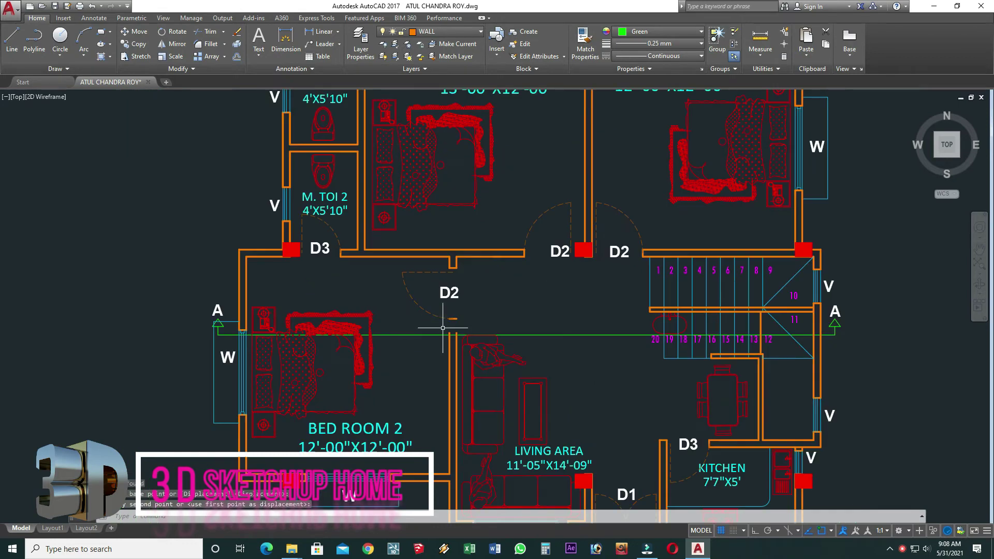
pyautogui.write('f')
pyautogui.press('Return')
pyautogui.scroll(2, 451, 342)
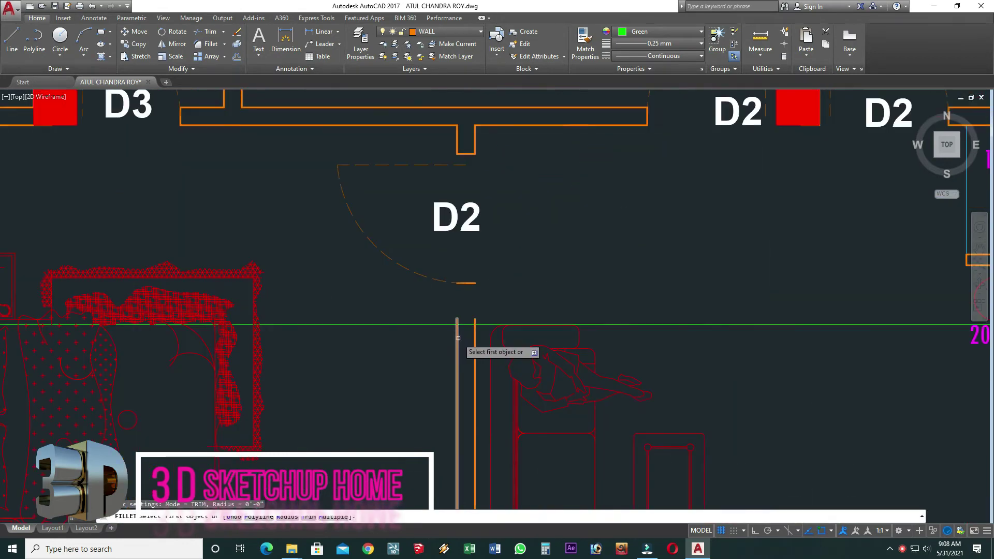
pyautogui.click(458, 339)
pyautogui.click(468, 285)
# Fillet the next pair of wall lines at door D2 into a clean corner.
pyautogui.press('Return')
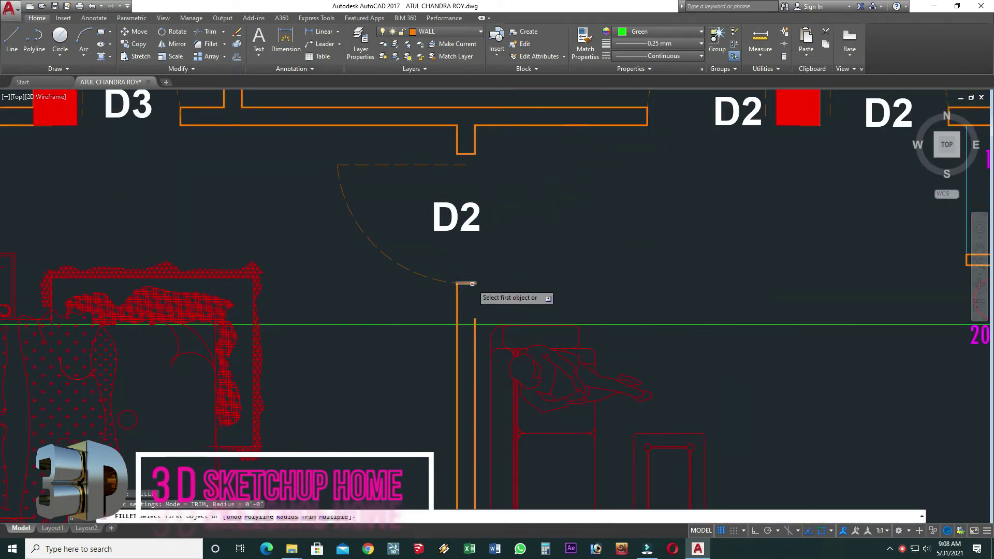
pyautogui.click(472, 284)
pyautogui.click(475, 321)
pyautogui.press('Return')
pyautogui.scroll(-3, 499, 323)
pyautogui.scroll(-3, 499, 324)
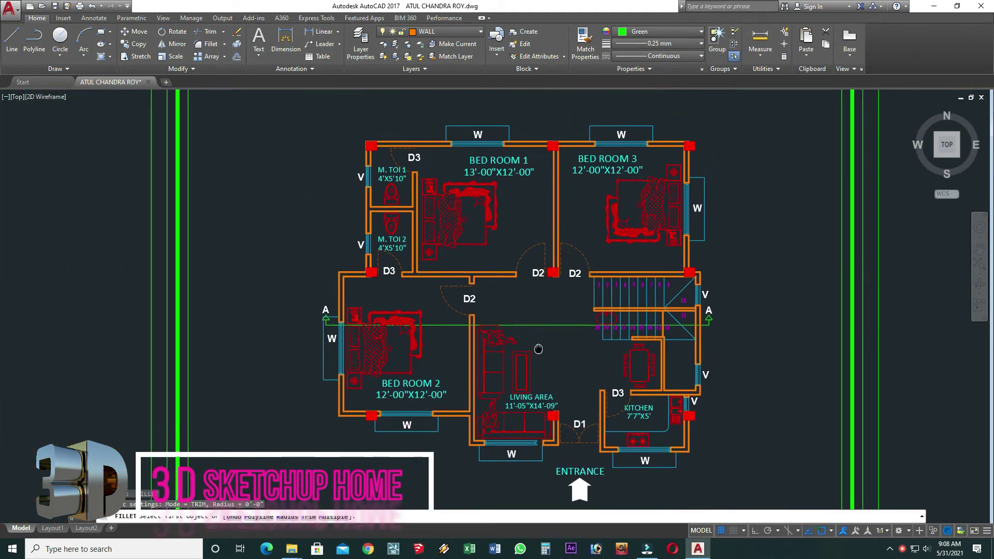
pyautogui.scroll(-2, 539, 324)
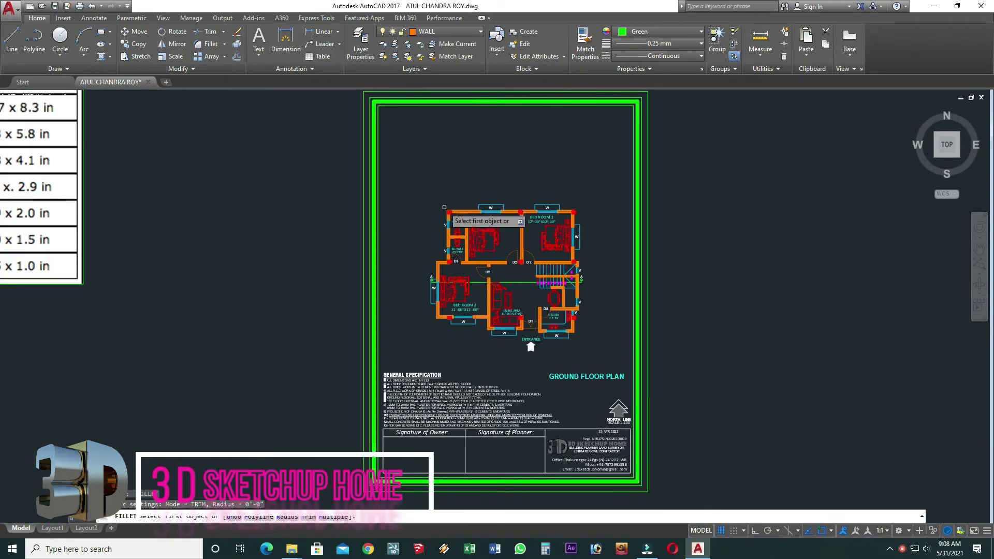
pyautogui.press('Escape')
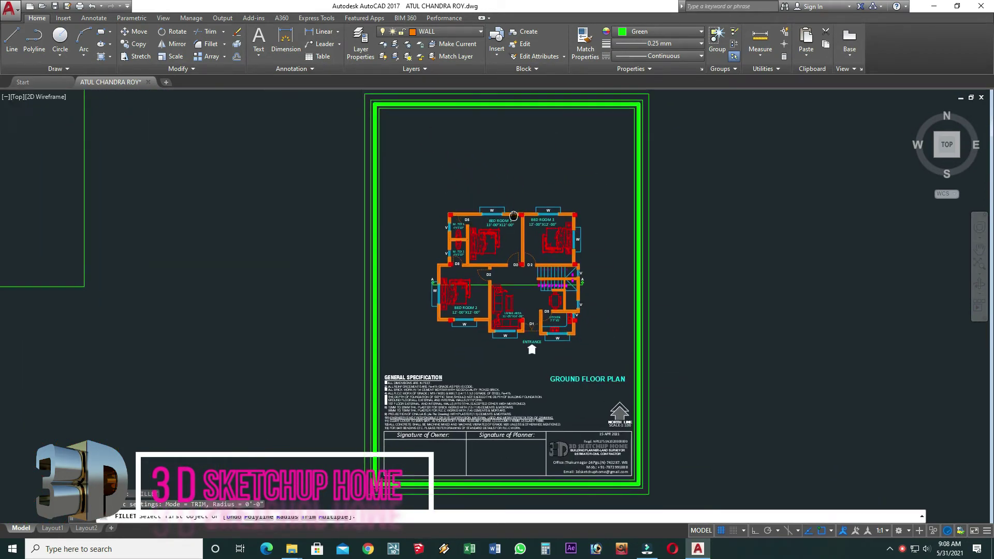
pyautogui.scroll(5, 456, 314)
pyautogui.moveTo(455, 314); pyautogui.dragTo(454, 312, button='middle')
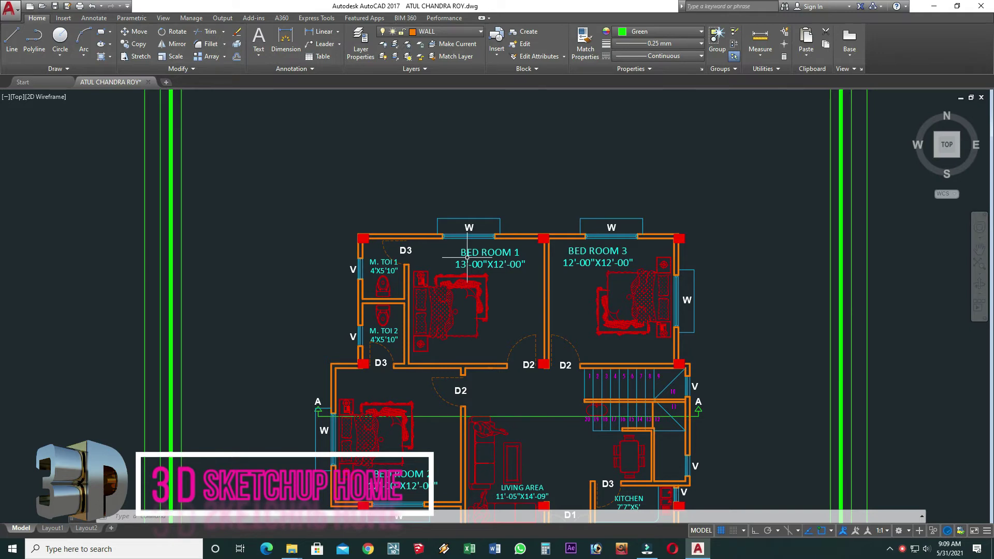
pyautogui.scroll(-5, 467, 257)
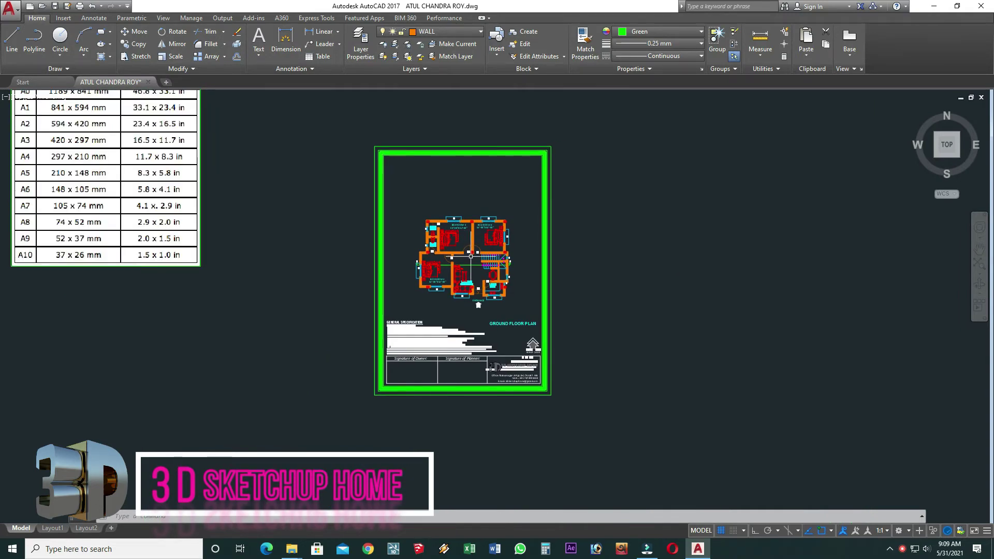
# Open the Plot dialog for a single sheet and select the EPSON L3150 Series printer.
pyautogui.hotkey('ctrl', 'p')
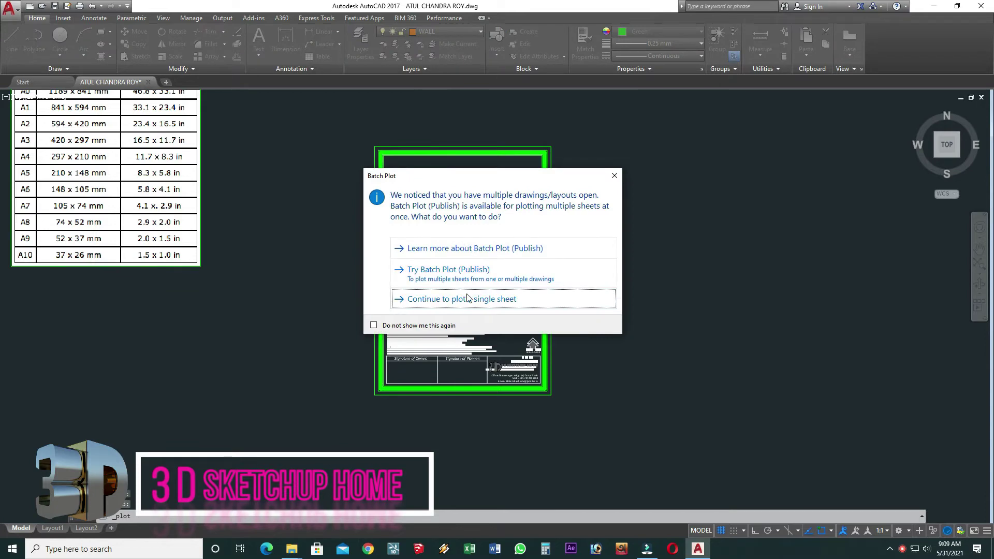
pyautogui.click(469, 300)
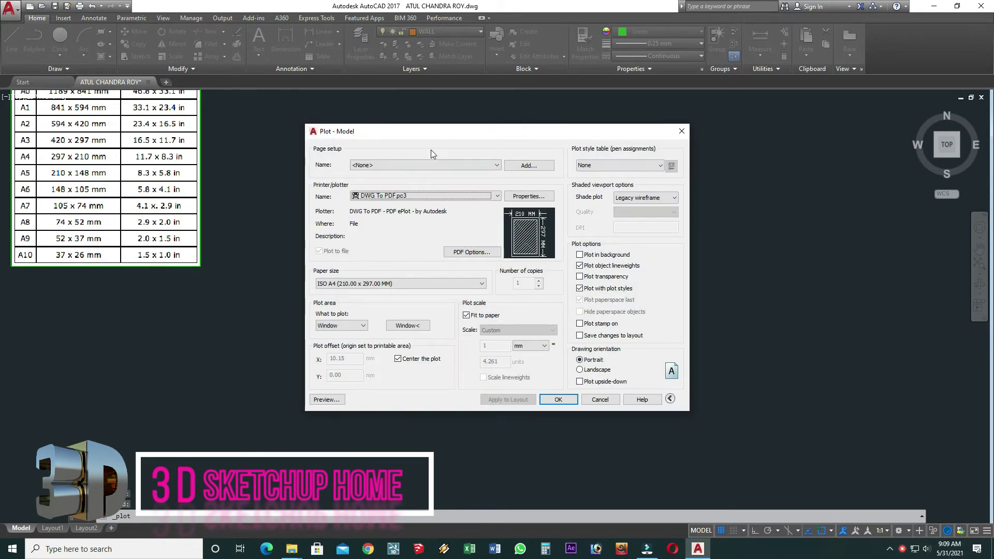
pyautogui.moveTo(441, 133); pyautogui.dragTo(709, 138)
pyautogui.click(710, 166)
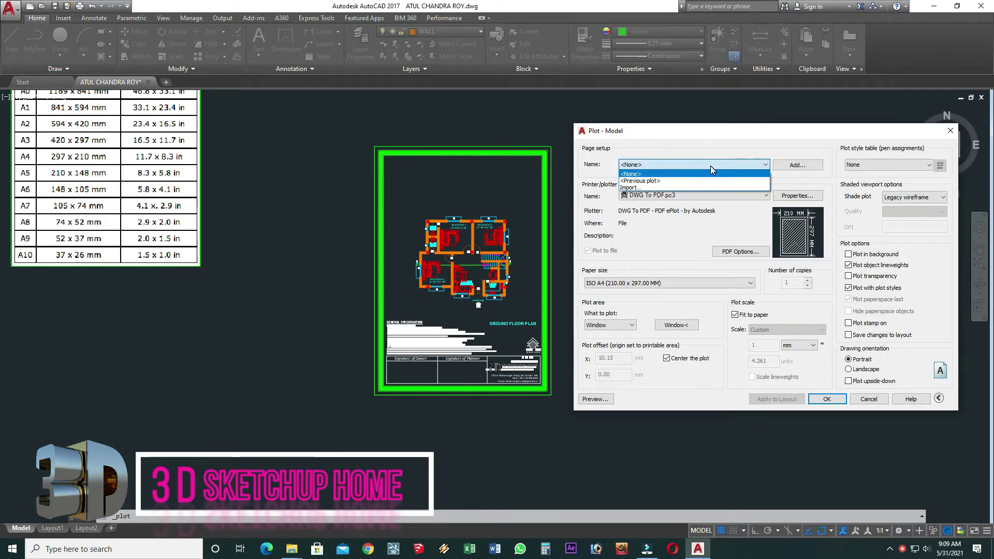
pyautogui.click(711, 165)
pyautogui.click(701, 196)
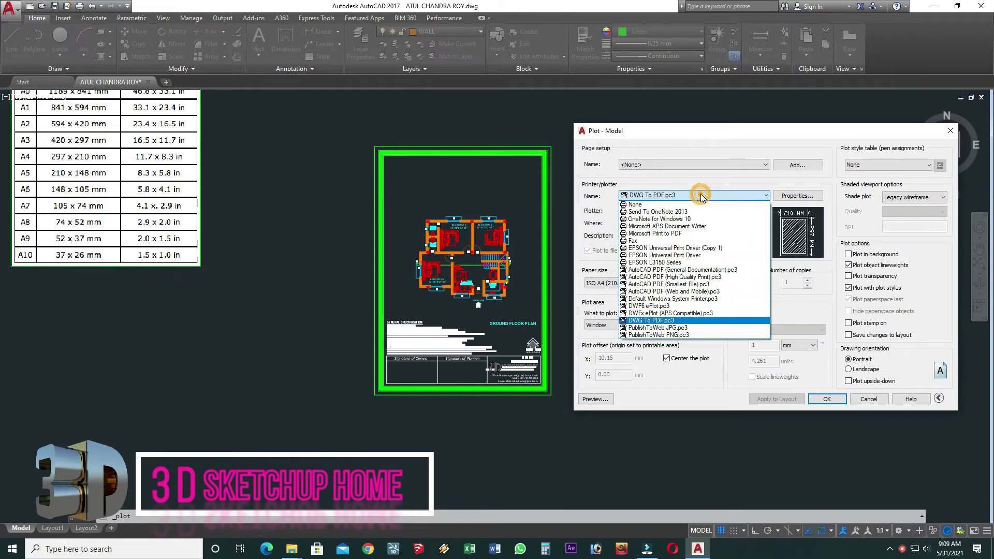
pyautogui.click(696, 263)
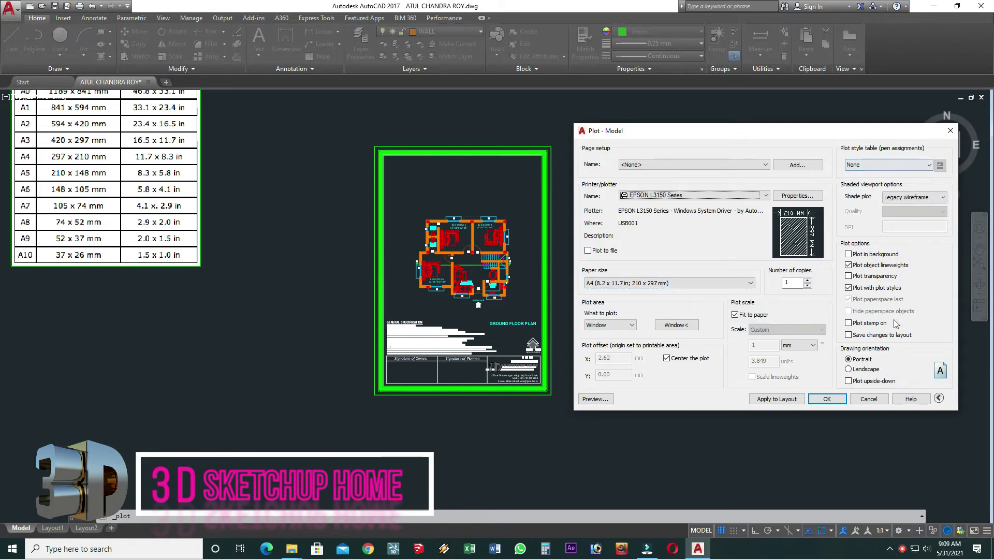
# Set the plot area to a window around the A4 frame, keeping portrait orientation.
pyautogui.click(684, 326)
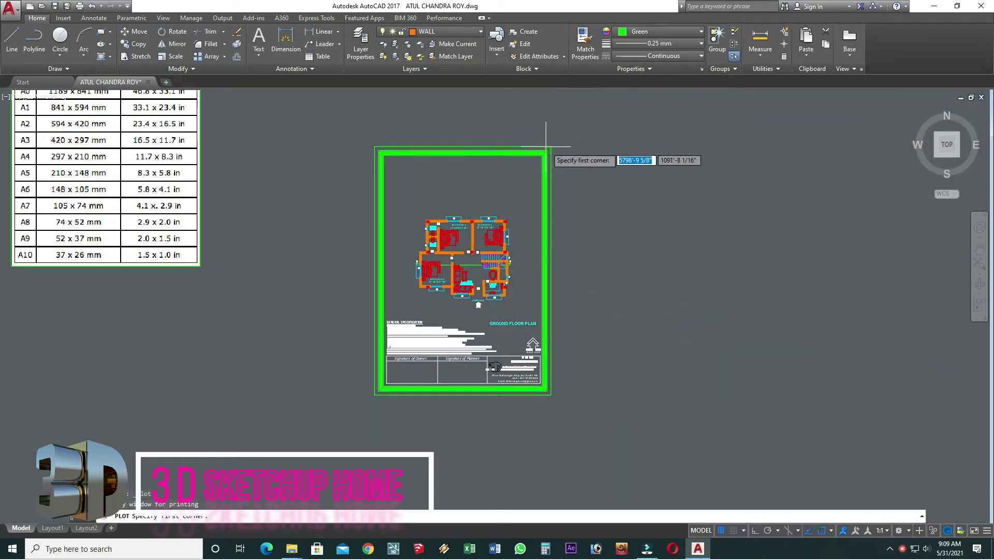
pyautogui.click(550, 147)
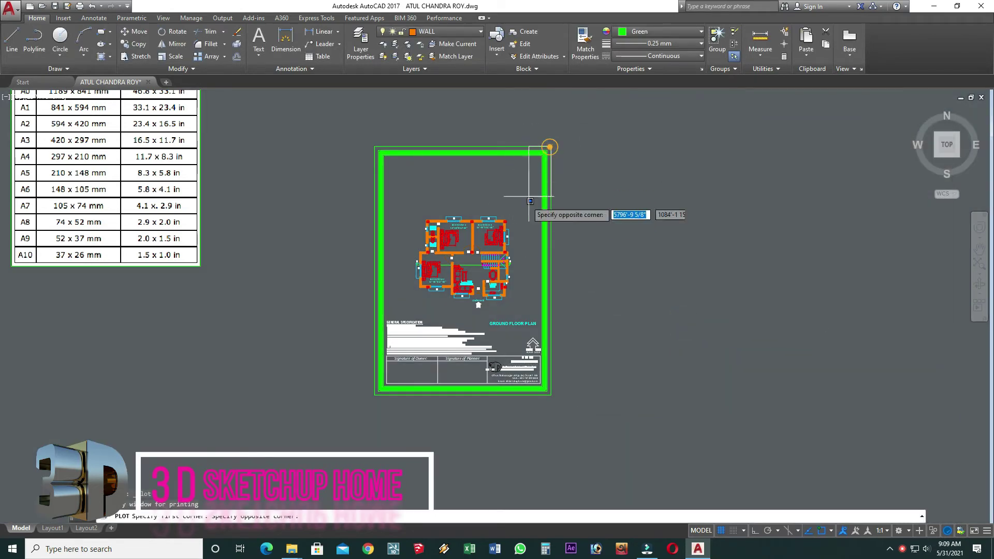
pyautogui.click(380, 390)
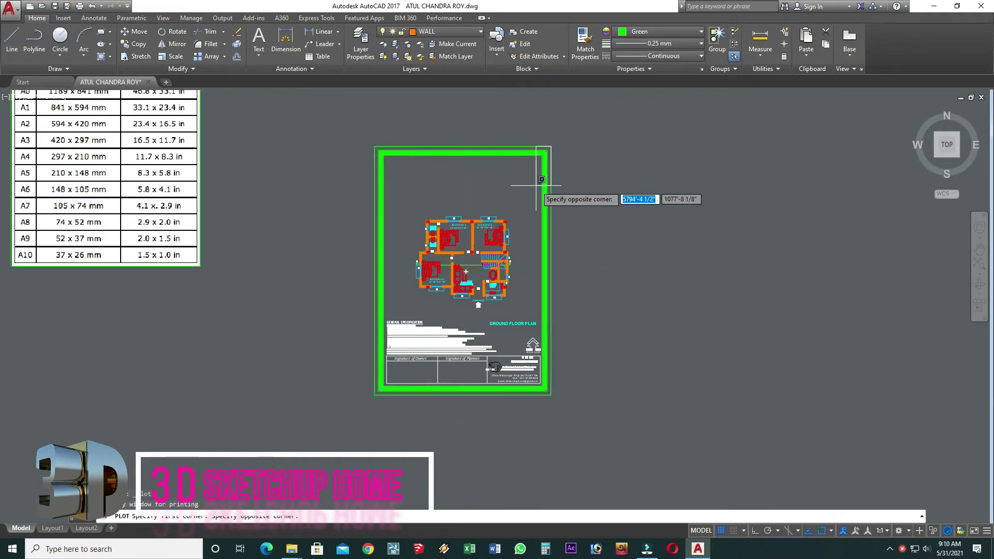
pyautogui.click(374, 395)
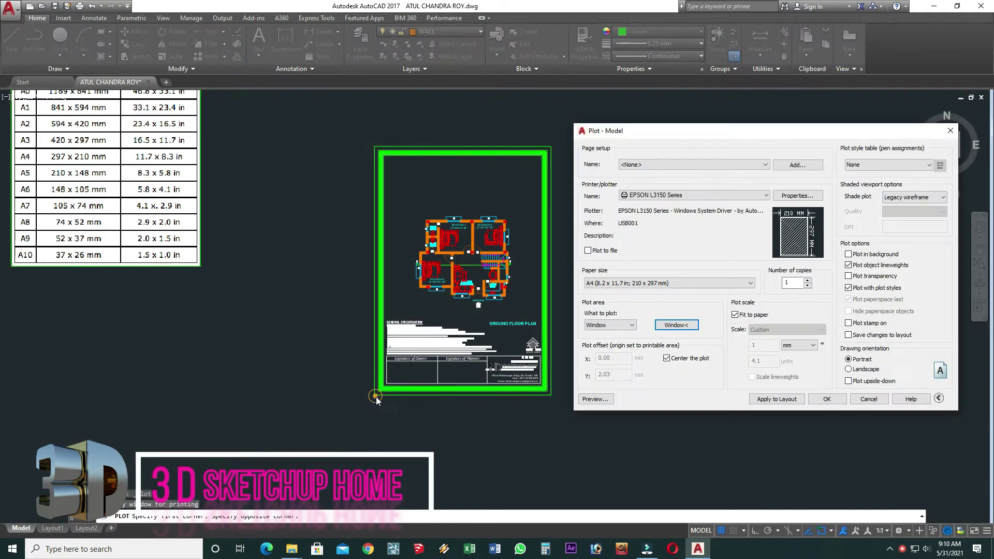
pyautogui.click(851, 369)
pyautogui.click(849, 360)
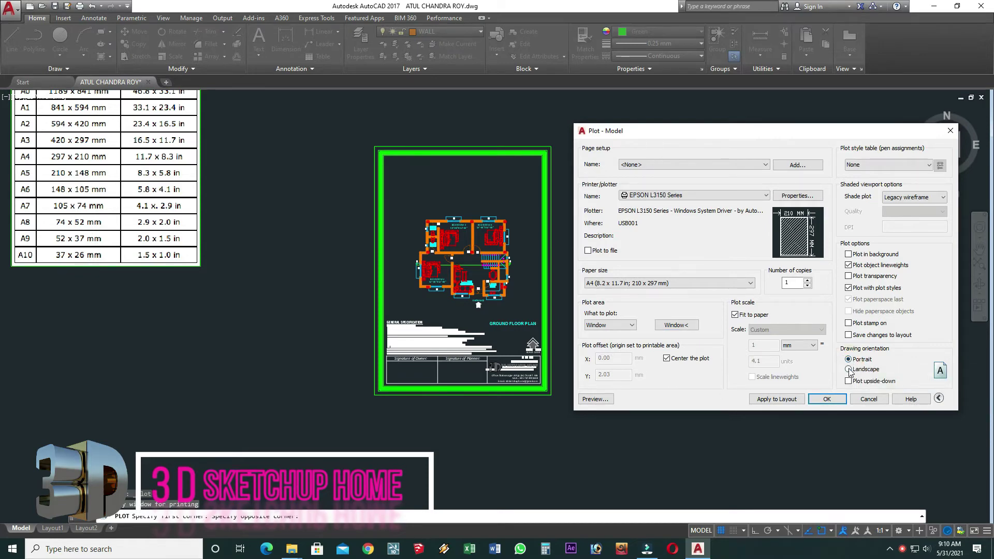
# Turn off Fit to paper, set the plot scale to 1:100 in inches, and preview.
pyautogui.click(736, 315)
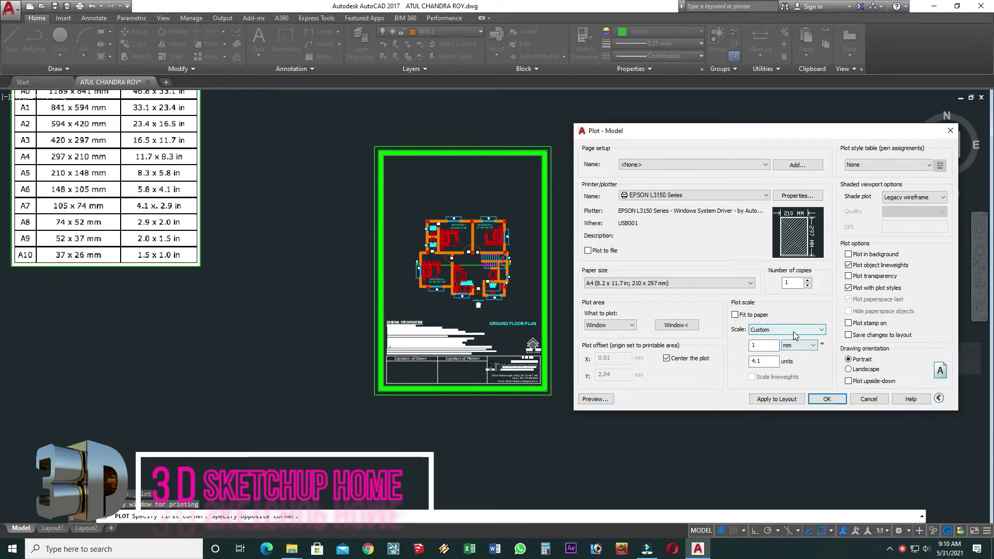
pyautogui.click(794, 333)
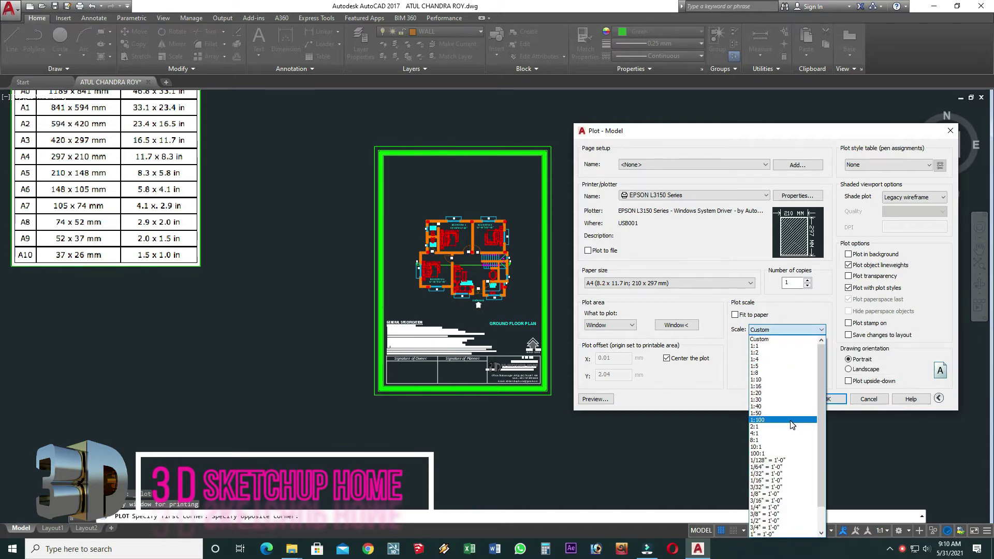
pyautogui.click(791, 423)
pyautogui.click(803, 346)
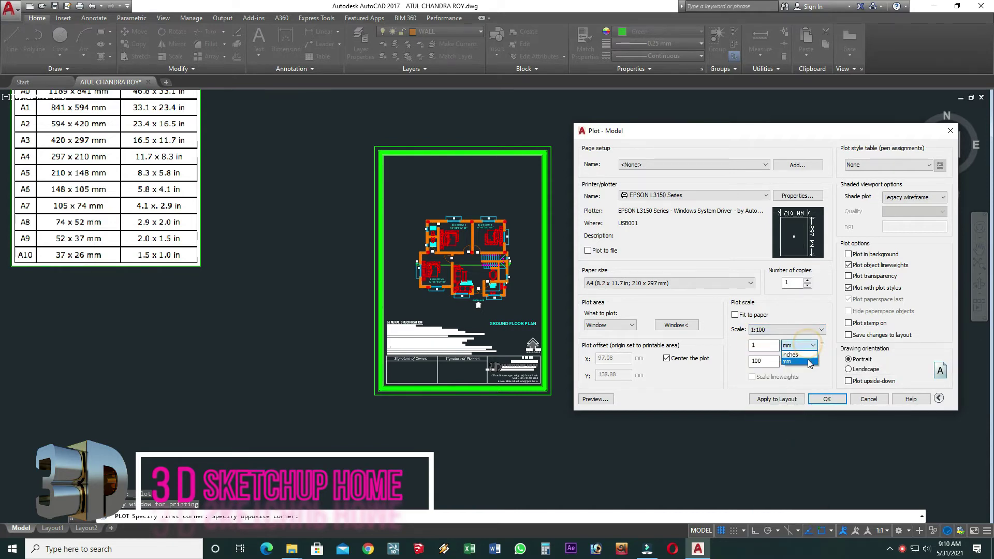
pyautogui.click(806, 355)
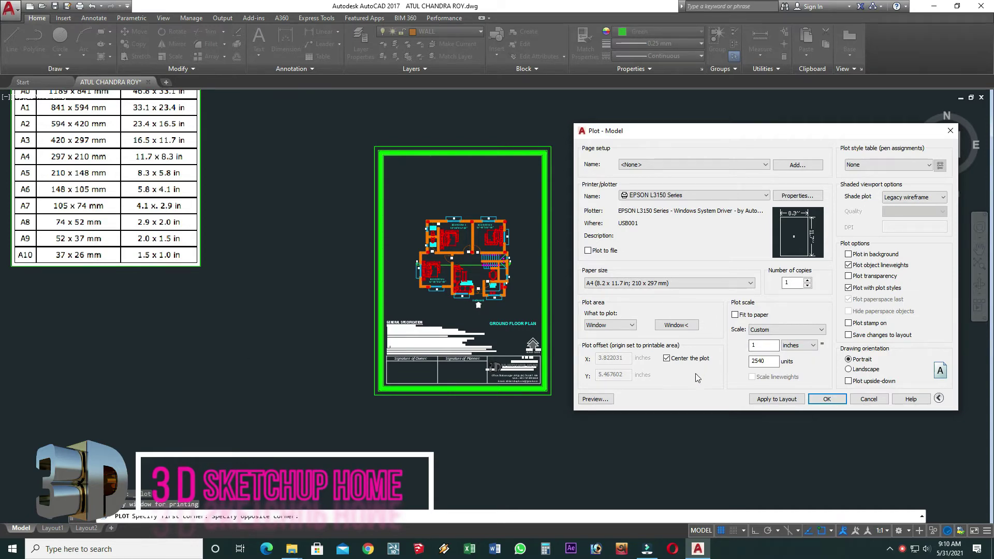
pyautogui.click(813, 346)
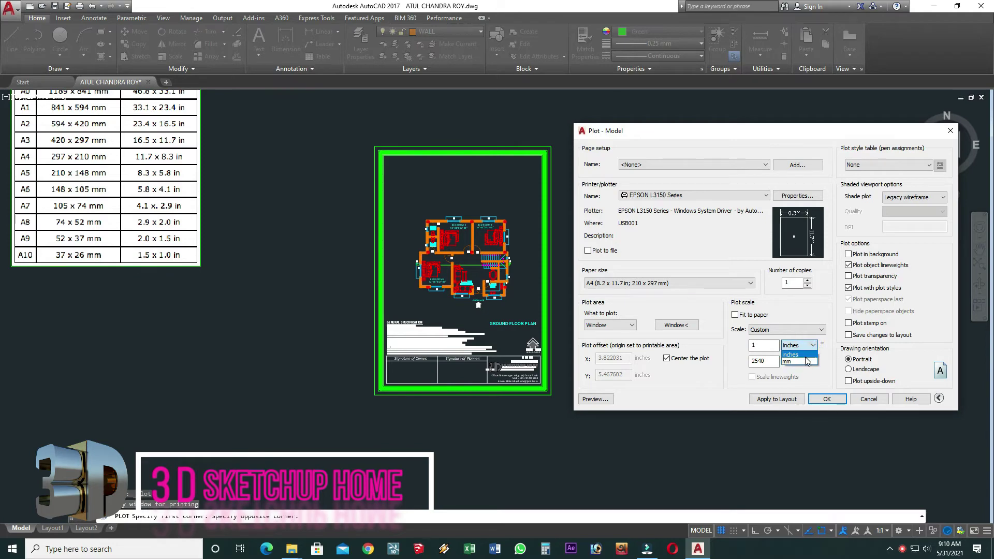
pyautogui.click(797, 354)
pyautogui.click(769, 330)
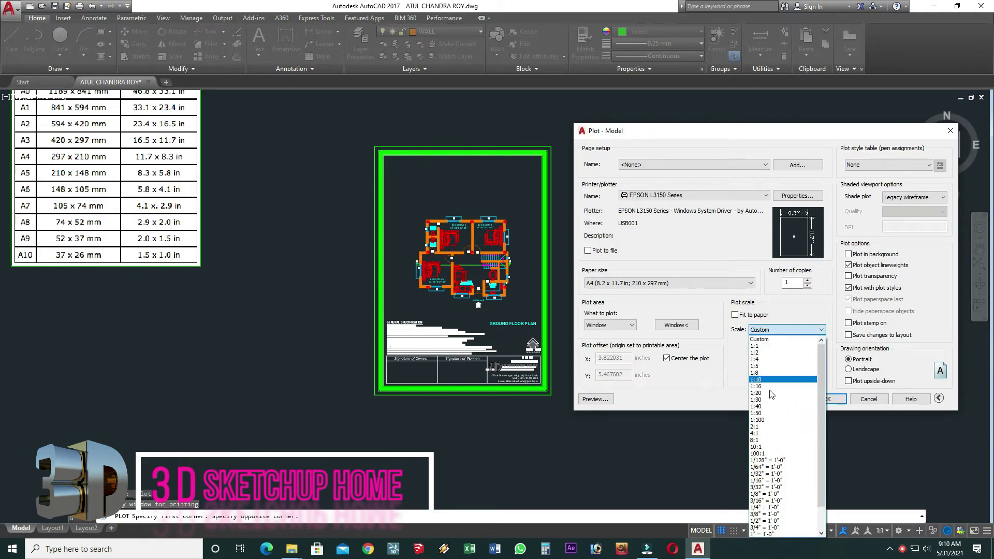
pyautogui.click(775, 421)
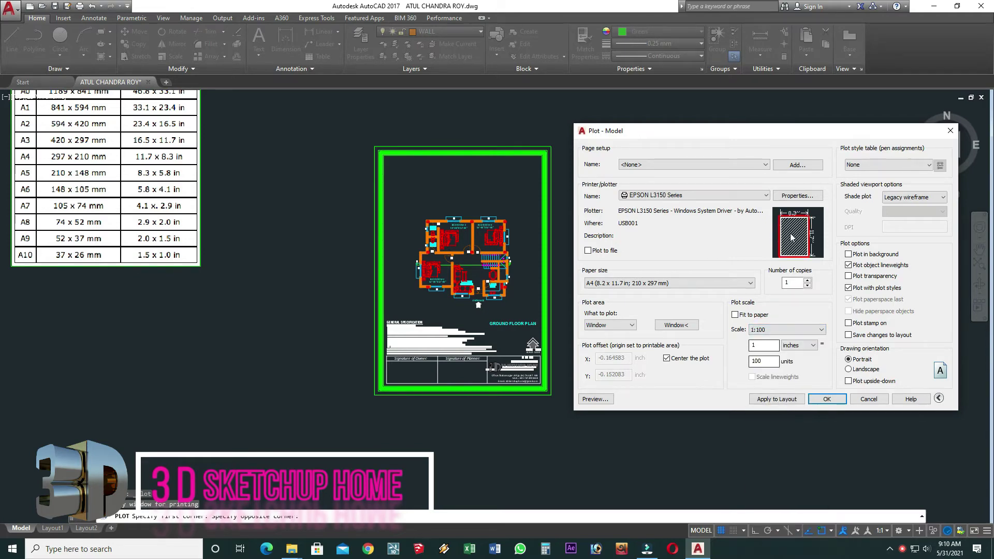
pyautogui.click(592, 401)
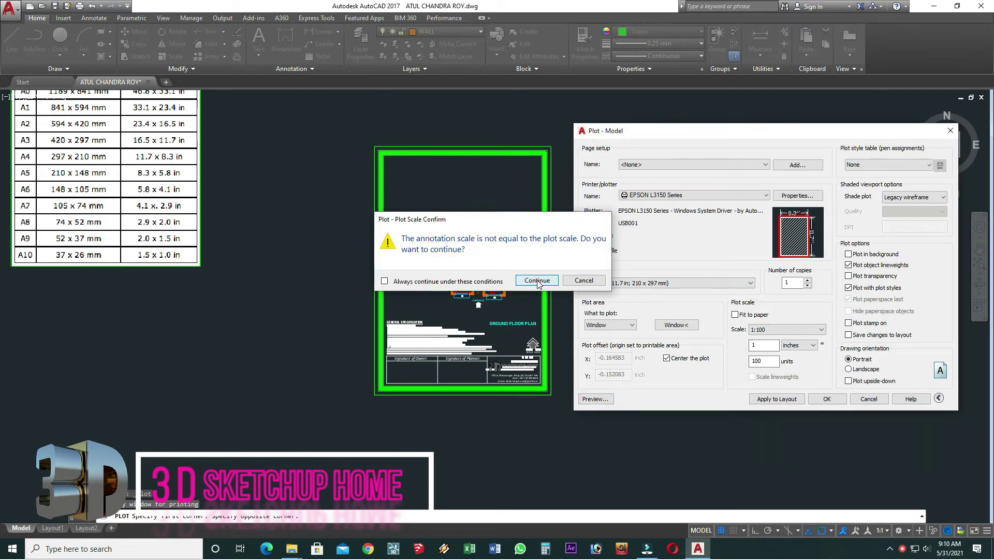
# Accept the scale warning, zoom around the 1:100 preview, and exit back to the Plot dialog.
pyautogui.click(537, 281)
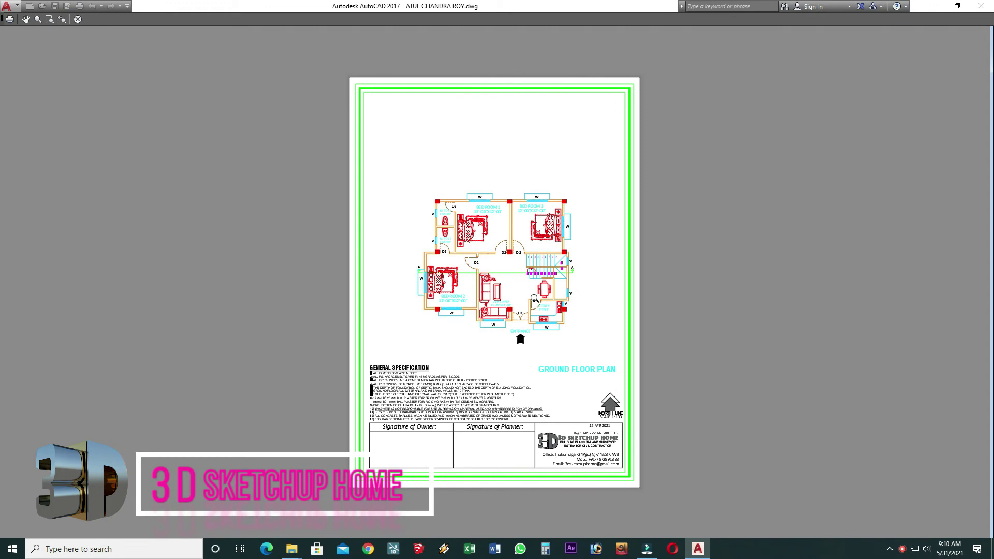
pyautogui.scroll(3, 352, 79)
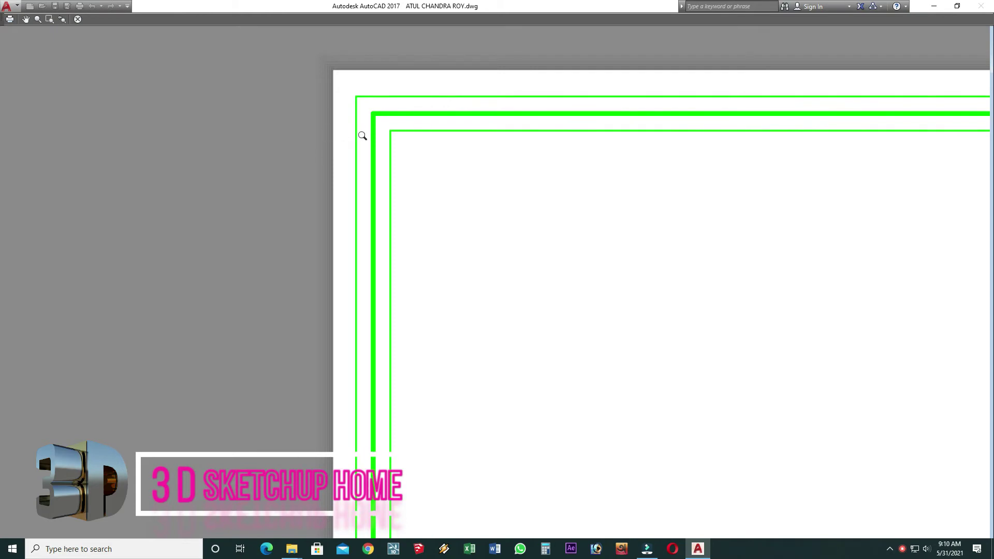
pyautogui.scroll(-5, 376, 133)
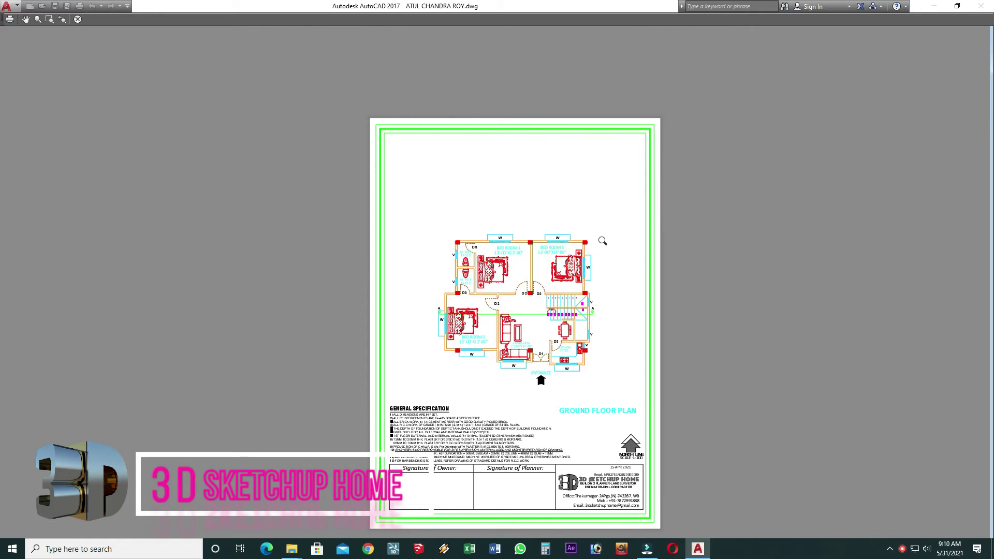
pyautogui.rightClick(591, 179)
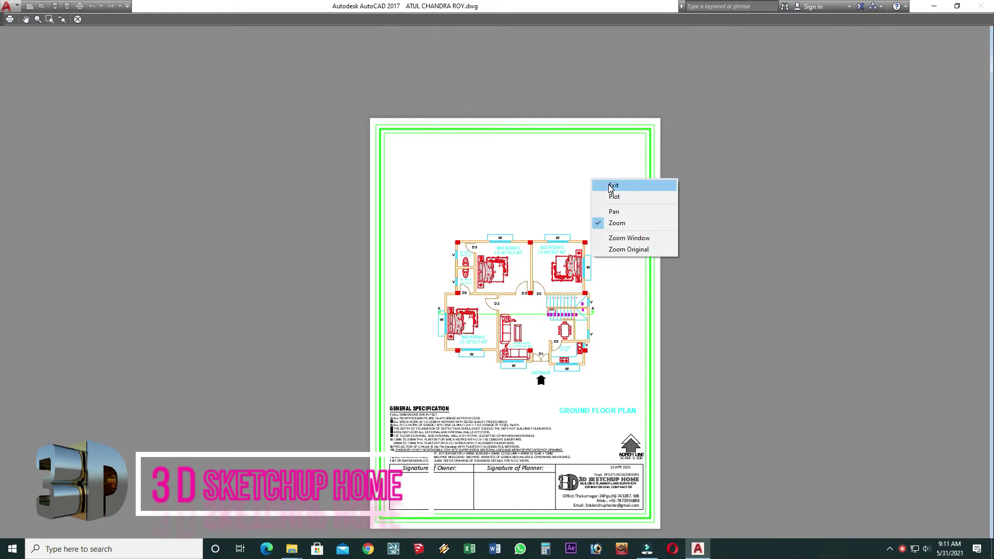
pyautogui.click(613, 186)
pyautogui.click(619, 166)
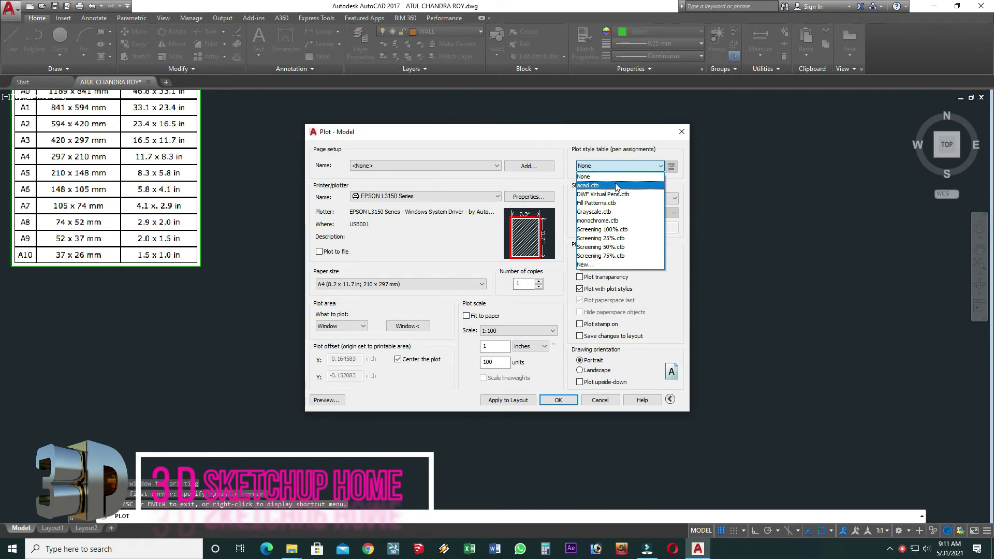
# Switch the plot style table to monochrome.ctb for all layouts and check the black-and-white preview.
pyautogui.click(602, 220)
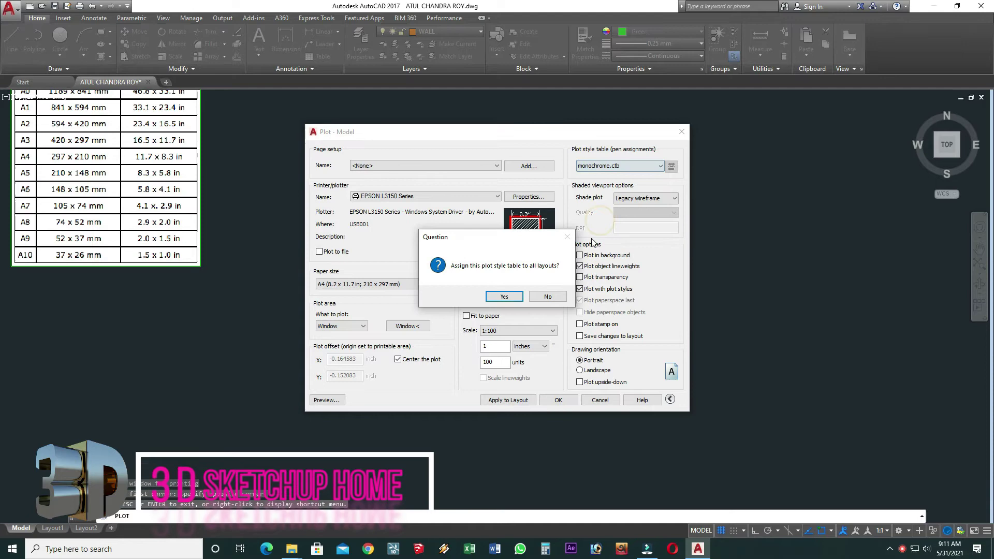
pyautogui.click(507, 295)
pyautogui.click(335, 401)
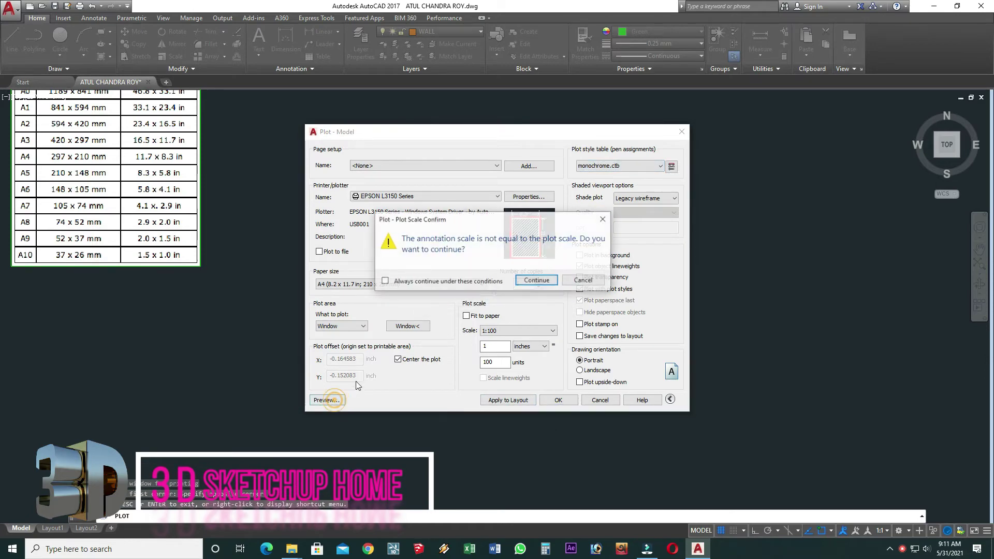
pyautogui.click(537, 282)
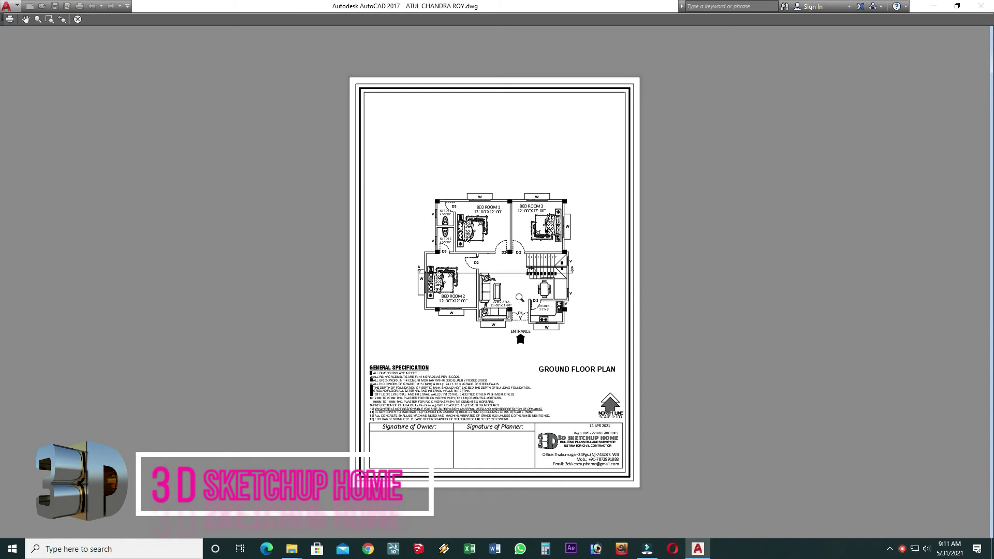
pyautogui.rightClick(497, 174)
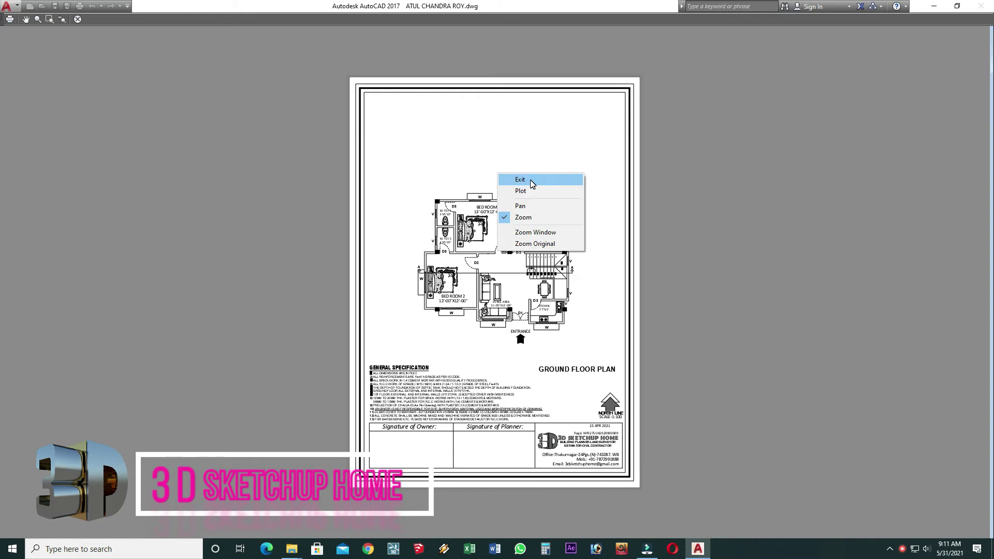
pyautogui.click(535, 192)
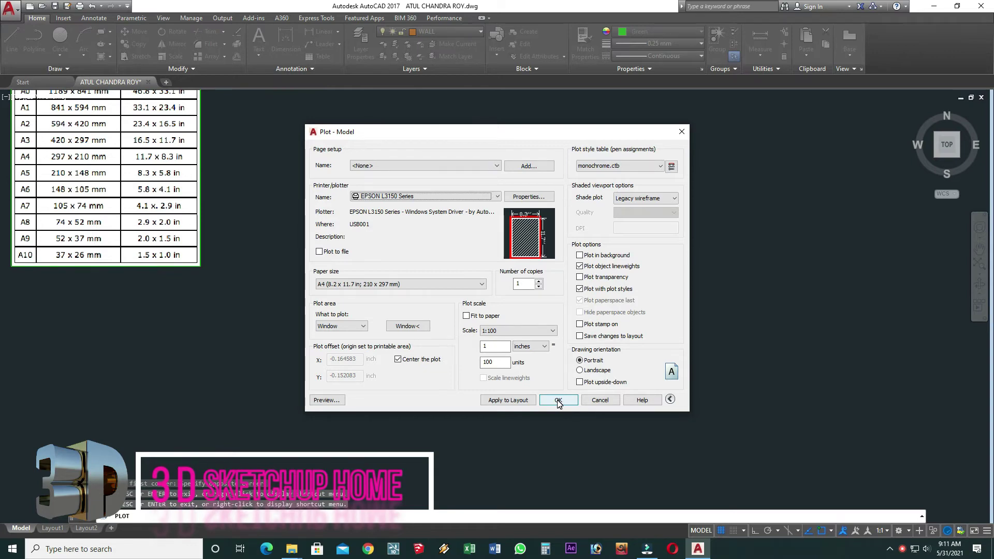
# Print the 1:100 A4 sheet past the scale warning, then begin a second plot job.
pyautogui.click(558, 401)
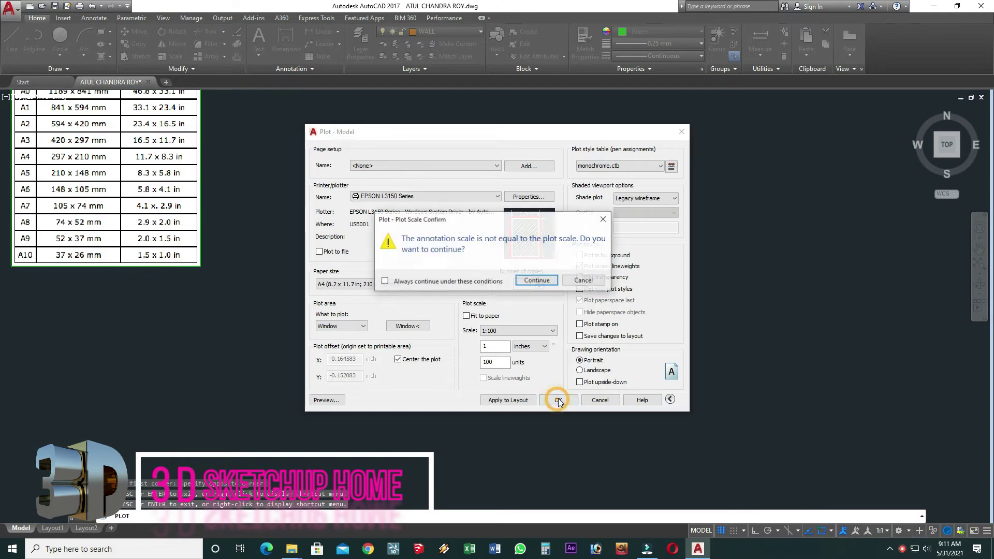
pyautogui.click(537, 281)
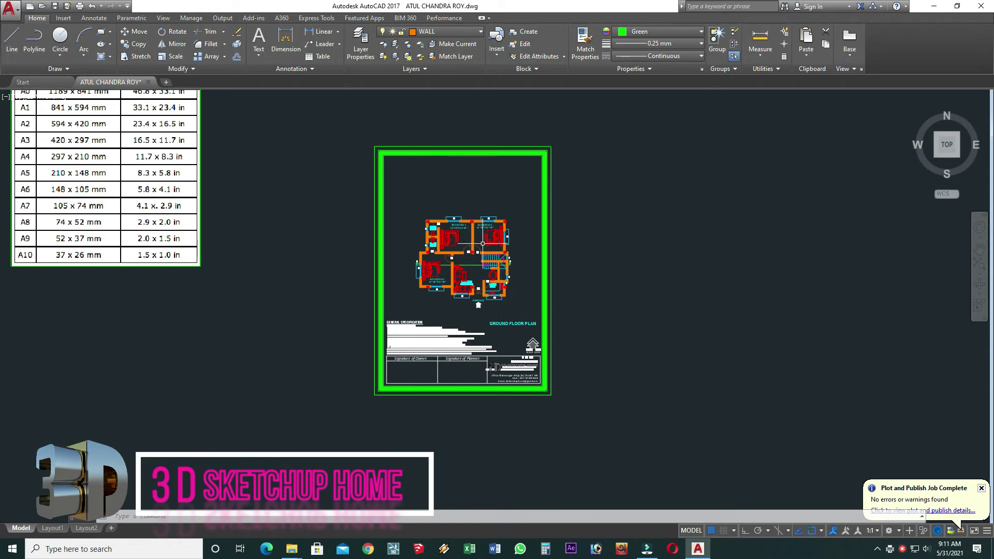
pyautogui.hotkey('ctrl', 'p')
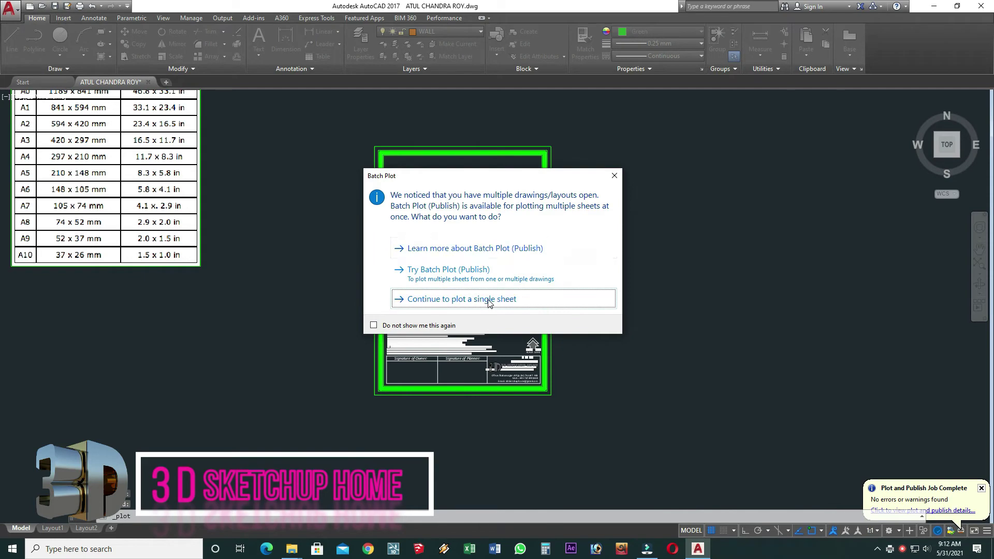
# Plot only this sheet using the previous plot's page setup, with DWG To PDF.pc3 as the printer.
pyautogui.click(467, 302)
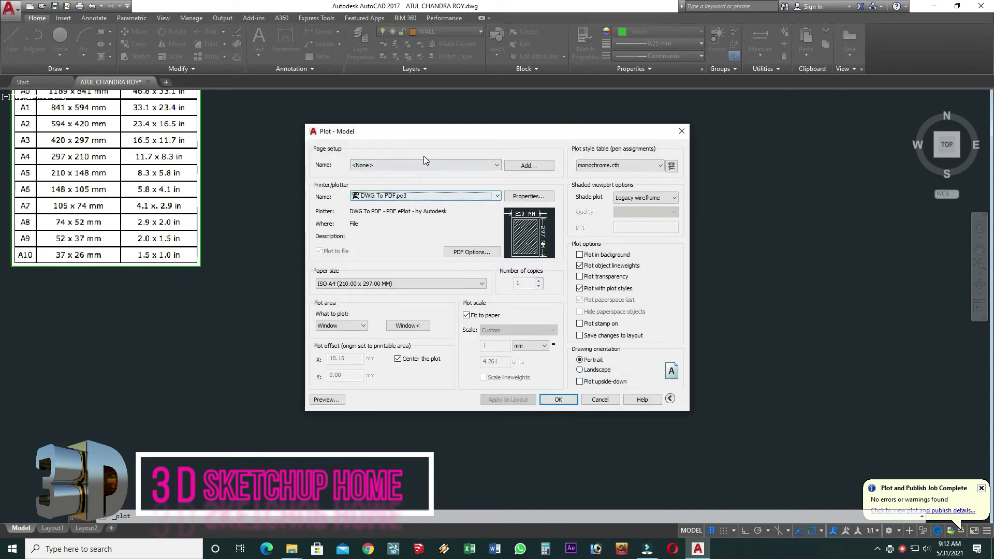
pyautogui.click(426, 164)
pyautogui.click(464, 142)
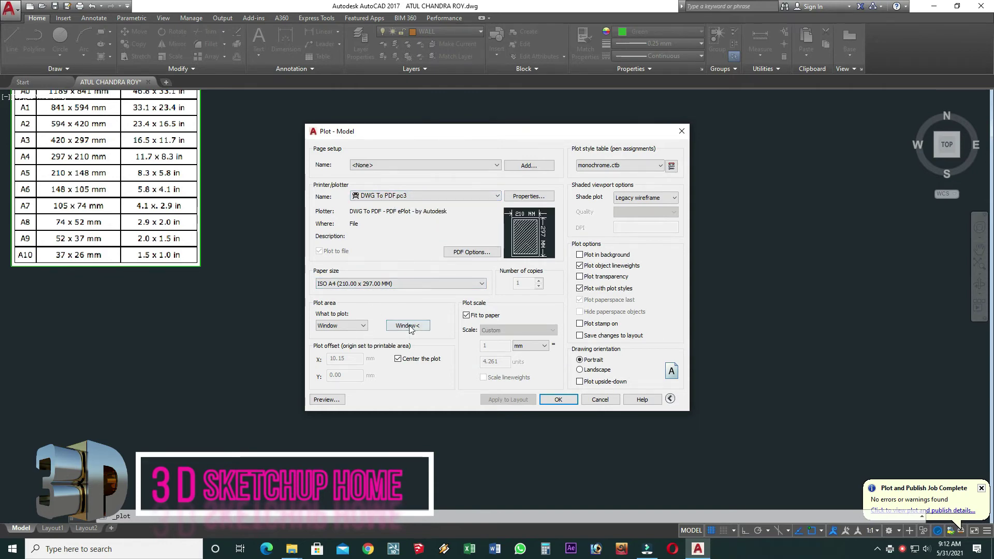
pyautogui.click(445, 167)
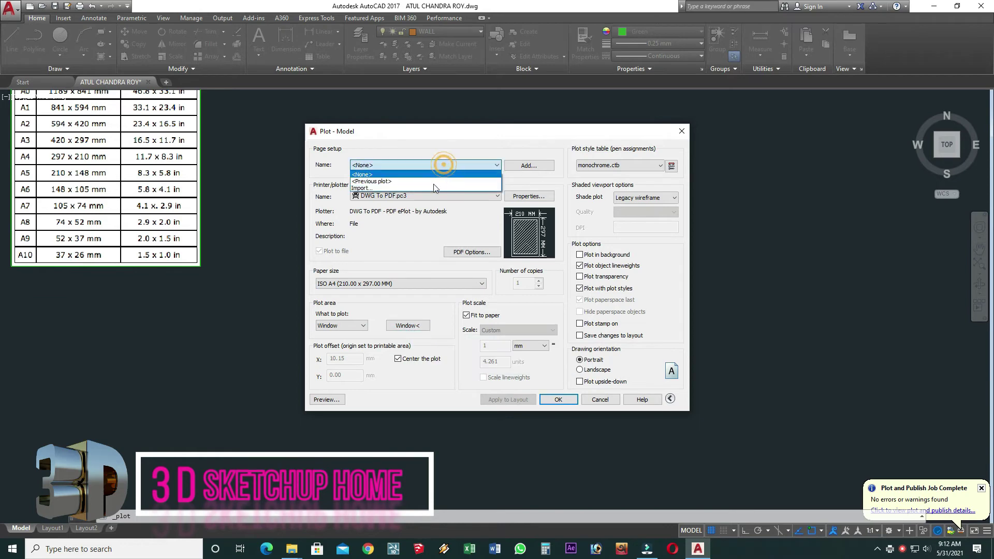
pyautogui.click(434, 182)
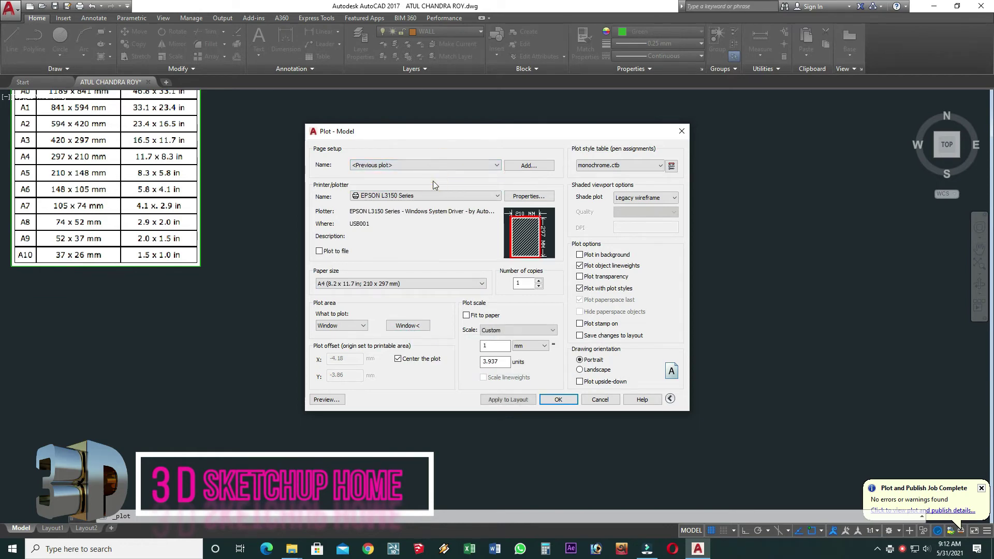
pyautogui.click(493, 197)
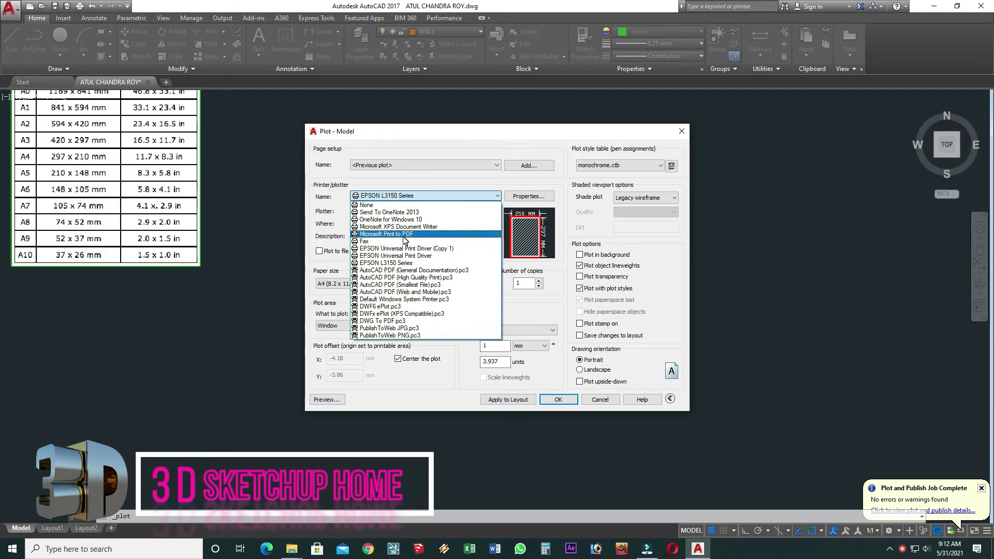
pyautogui.click(384, 322)
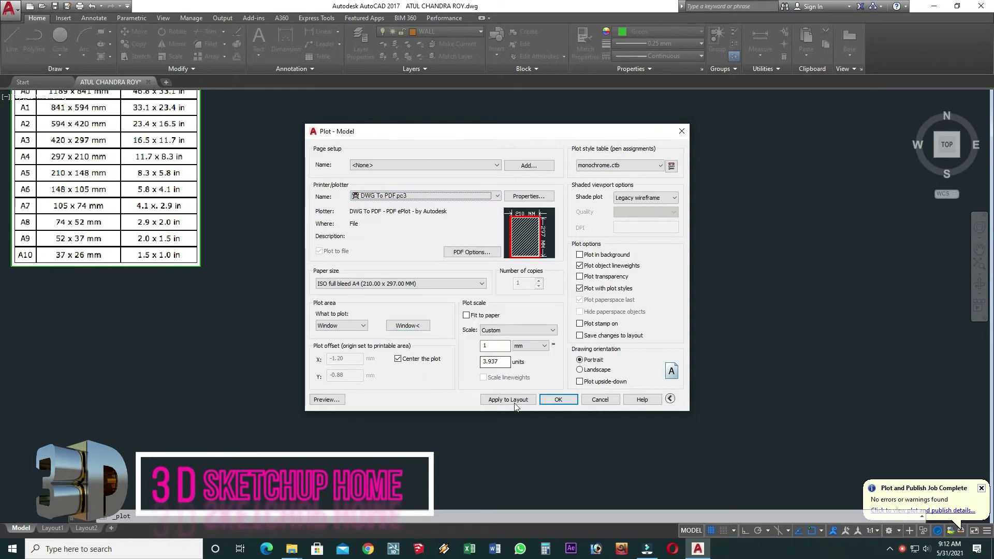
# Preview the A4 portrait PDF plot, then start it and choose the Desktop as the save location.
pyautogui.click(331, 400)
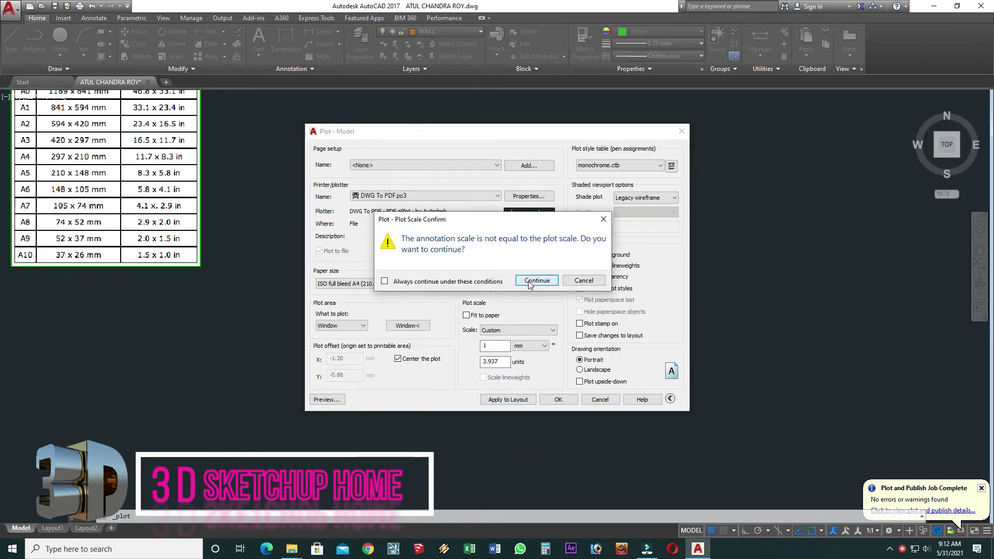
pyautogui.click(523, 284)
pyautogui.rightClick(480, 145)
pyautogui.click(487, 148)
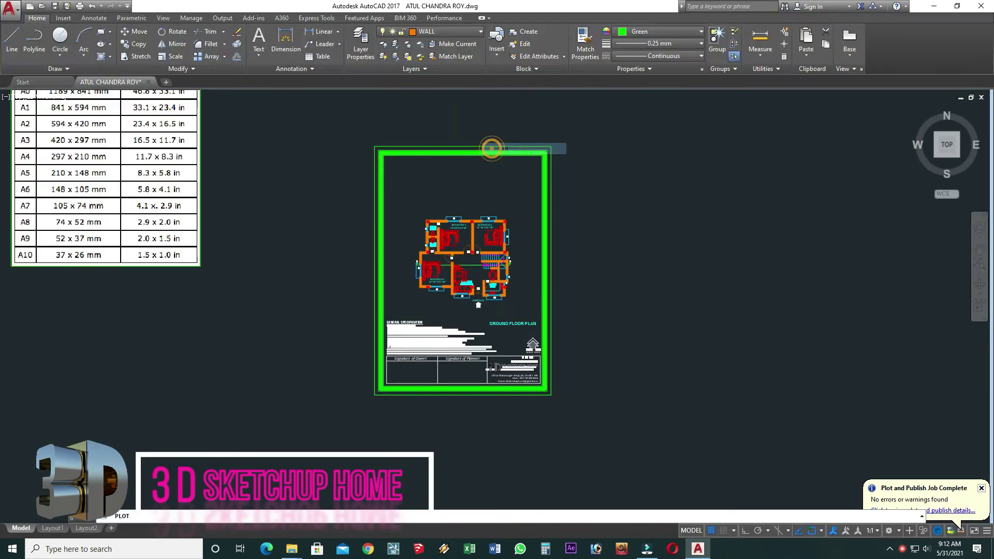
pyautogui.click(561, 398)
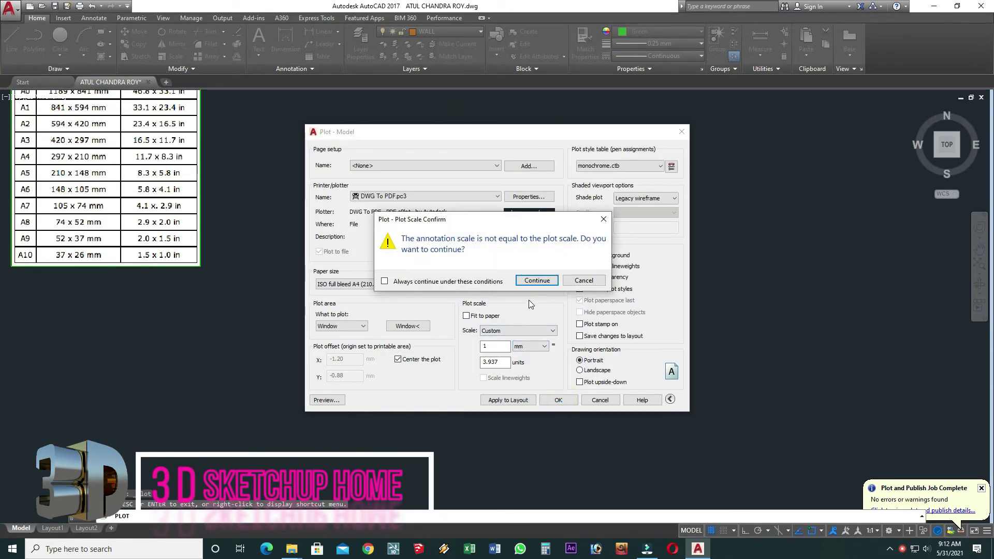
pyautogui.click(538, 281)
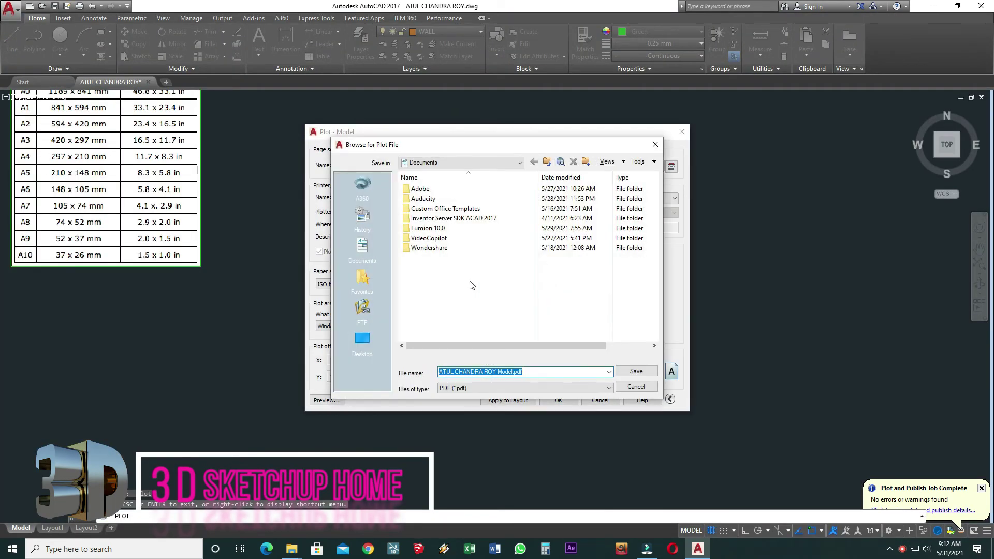
pyautogui.click(362, 341)
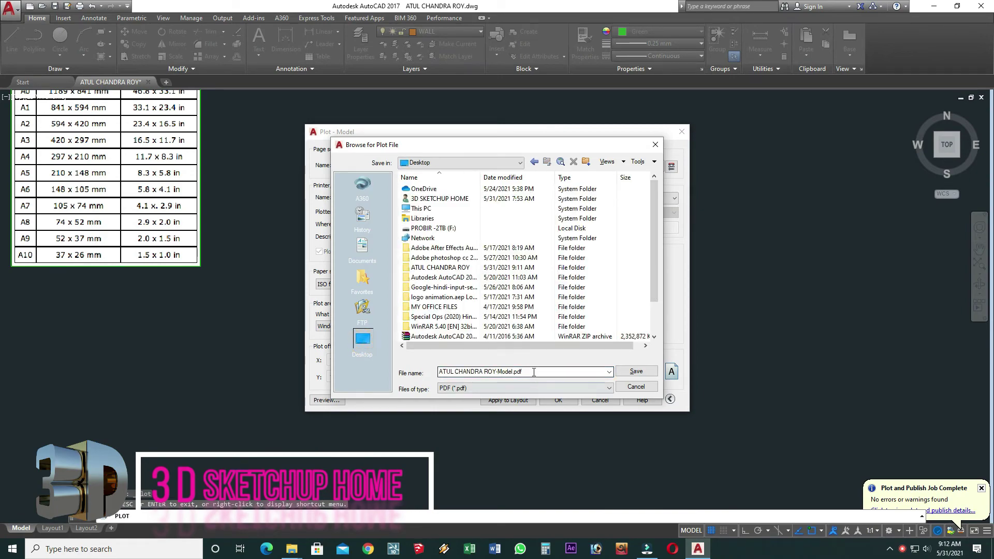
# Save the ground floor plan PDF, review it in Adobe Reader, then close the reader.
pyautogui.click(632, 369)
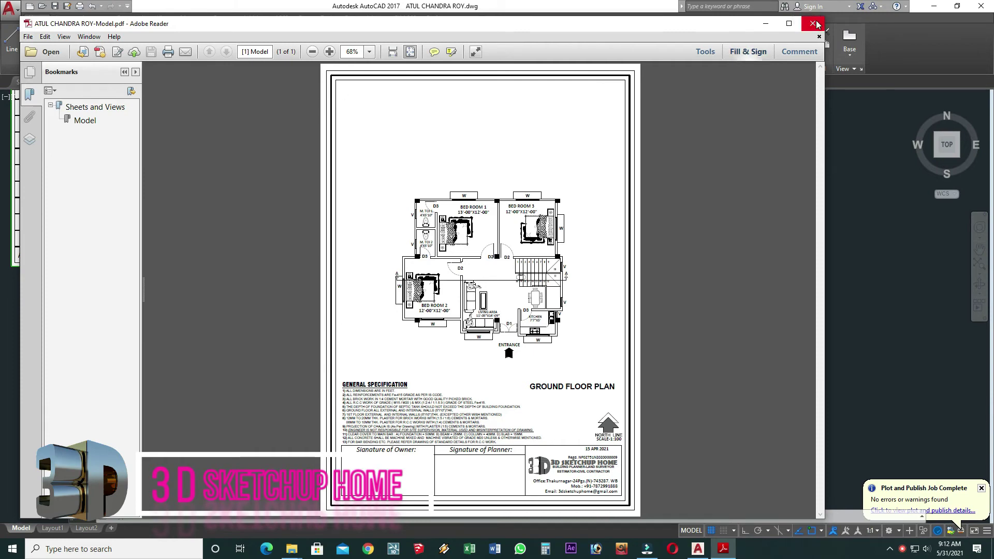
pyautogui.click(766, 23)
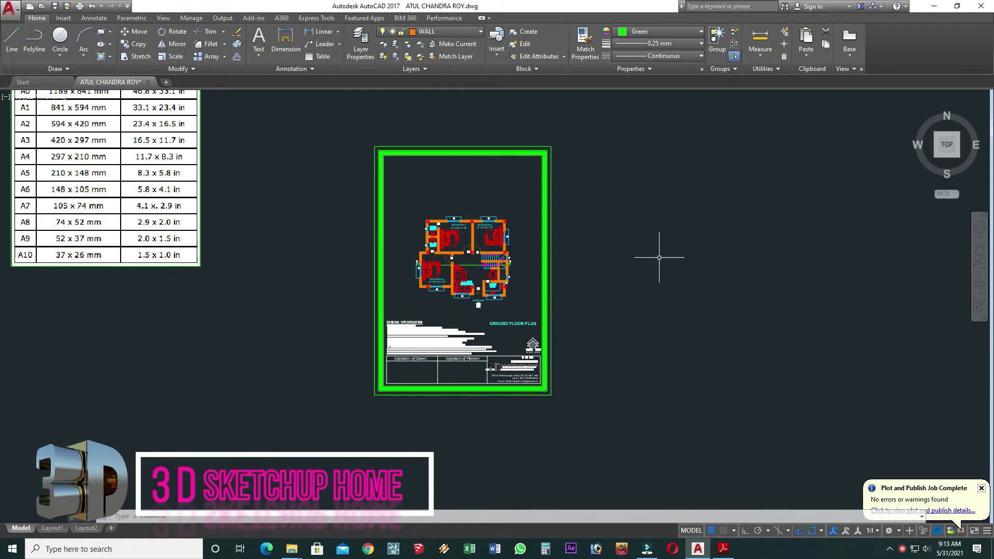
# Zoom in and use DAL to dimension Bed Room 1's width from wall to wall as 13'.
pyautogui.scroll(5, 453, 249)
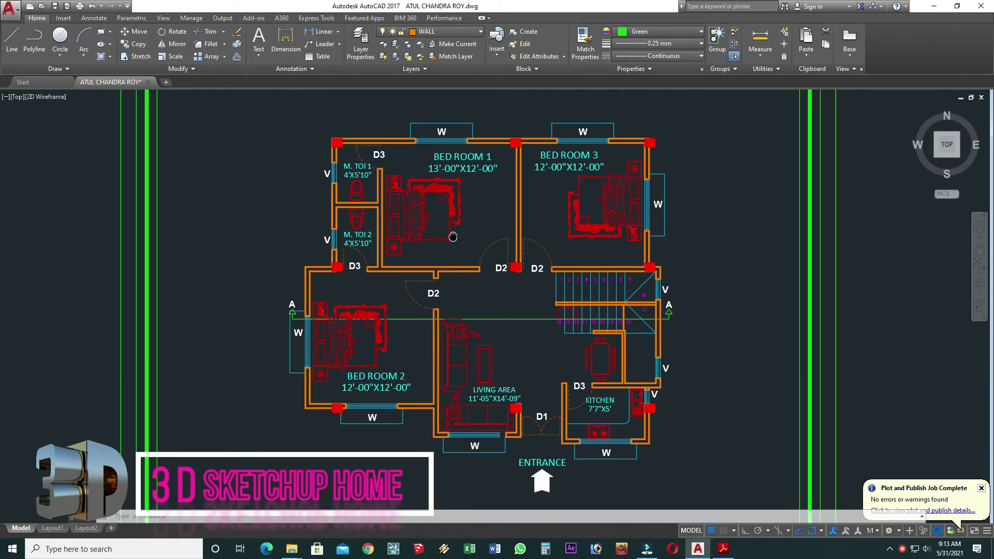
pyautogui.scroll(1, 453, 238)
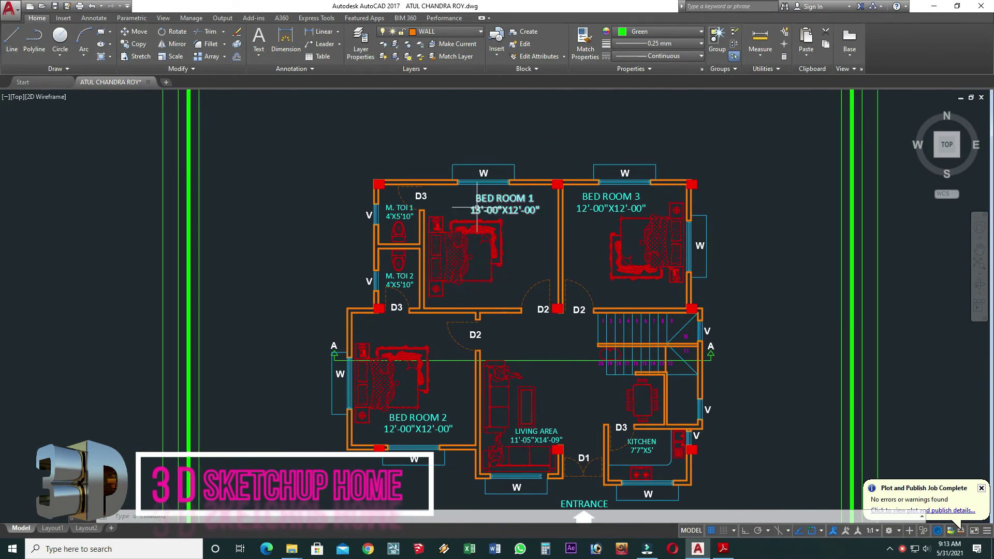
pyautogui.scroll(2, 441, 292)
pyautogui.write('dal')
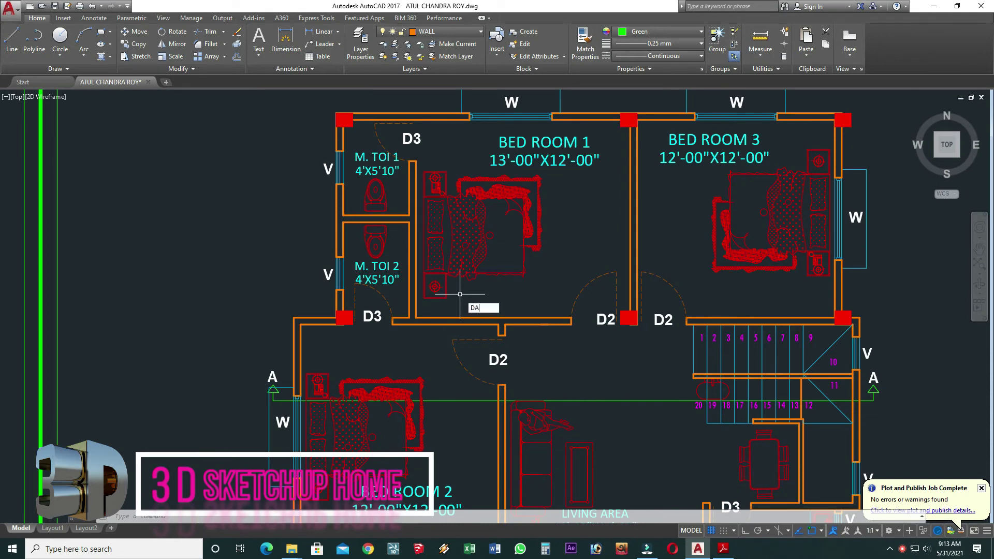
pyautogui.press('Return')
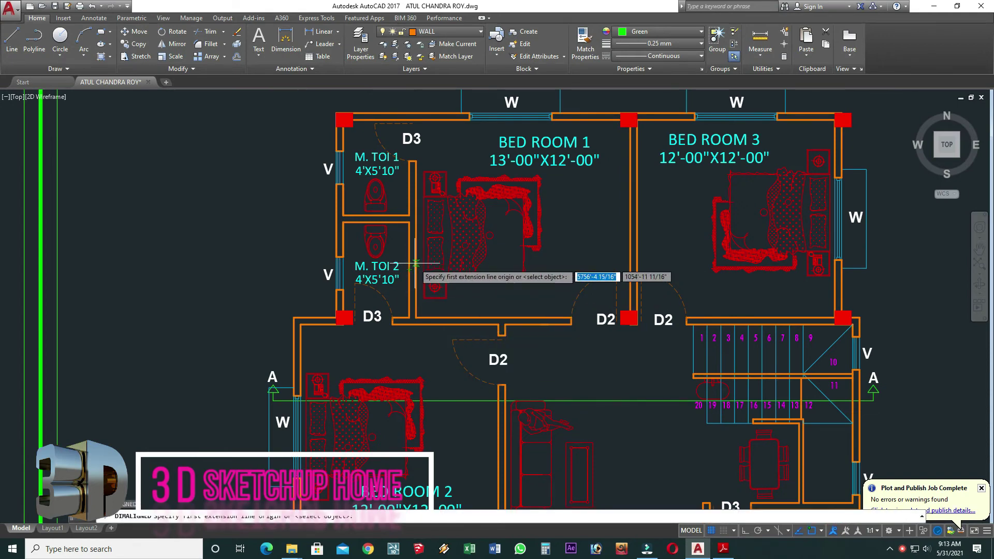
pyautogui.click(411, 263)
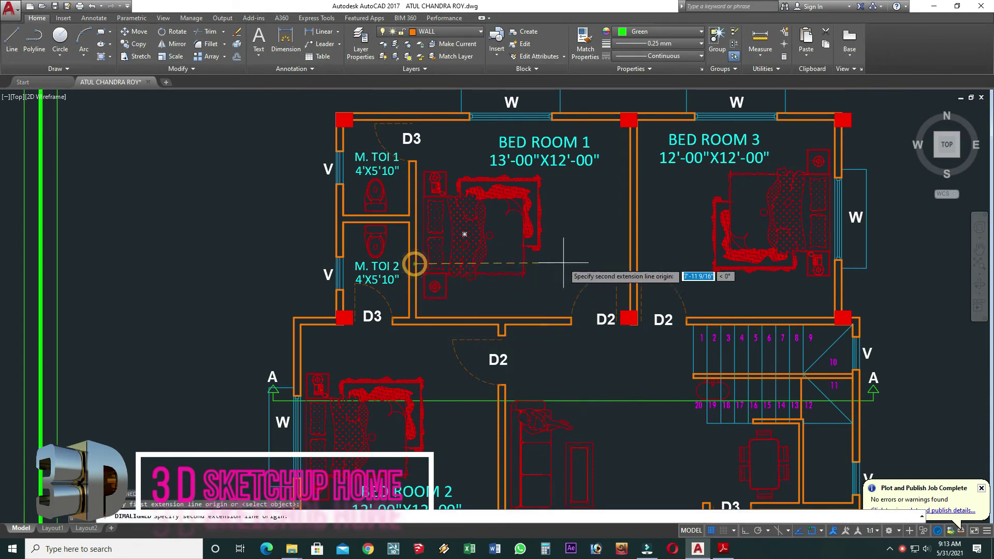
pyautogui.click(631, 263)
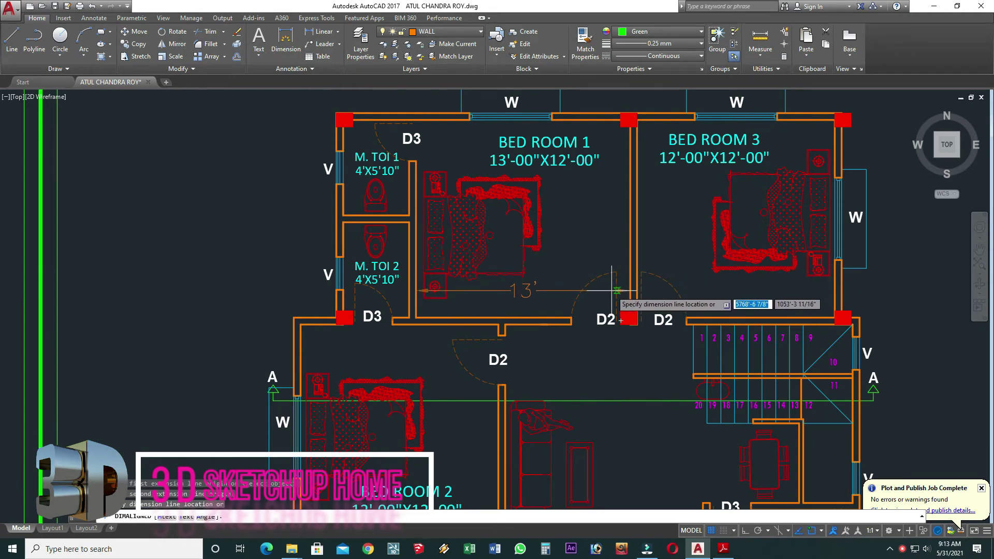
pyautogui.click(617, 291)
# Cancel the repeated dimension command and compute 13 × 12 = 156 in Calculator.
pyautogui.press('Return')
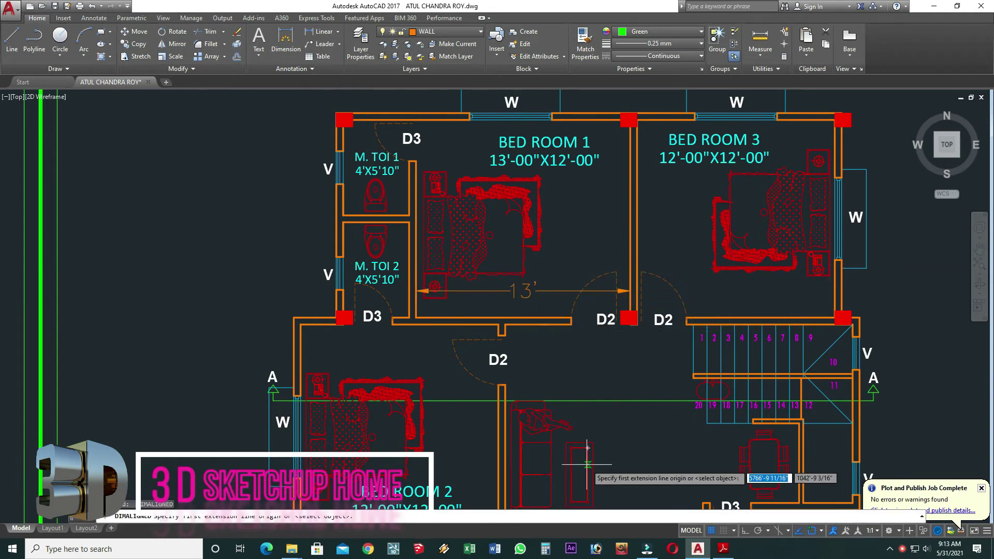
pyautogui.press('Escape')
pyautogui.click(546, 549)
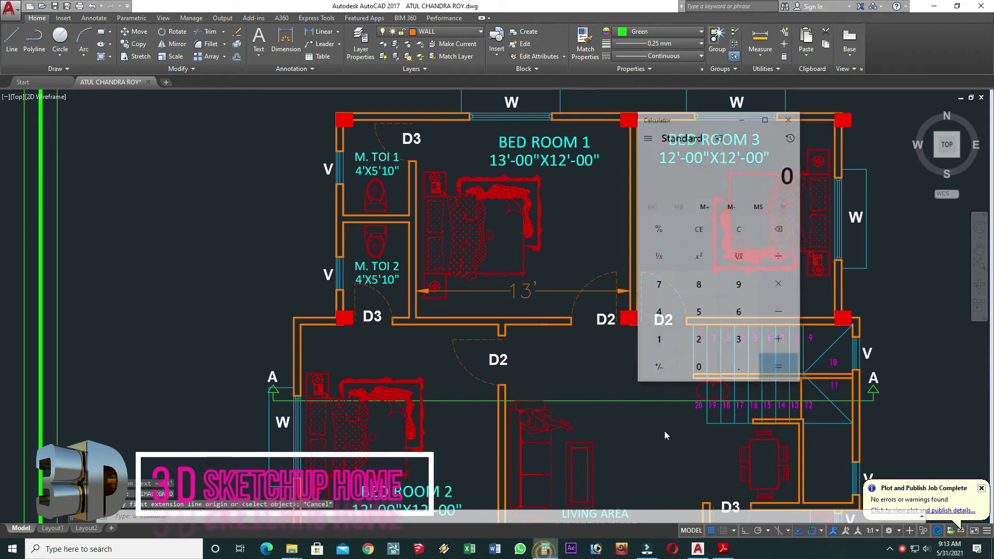
pyautogui.click(658, 342)
pyautogui.click(737, 345)
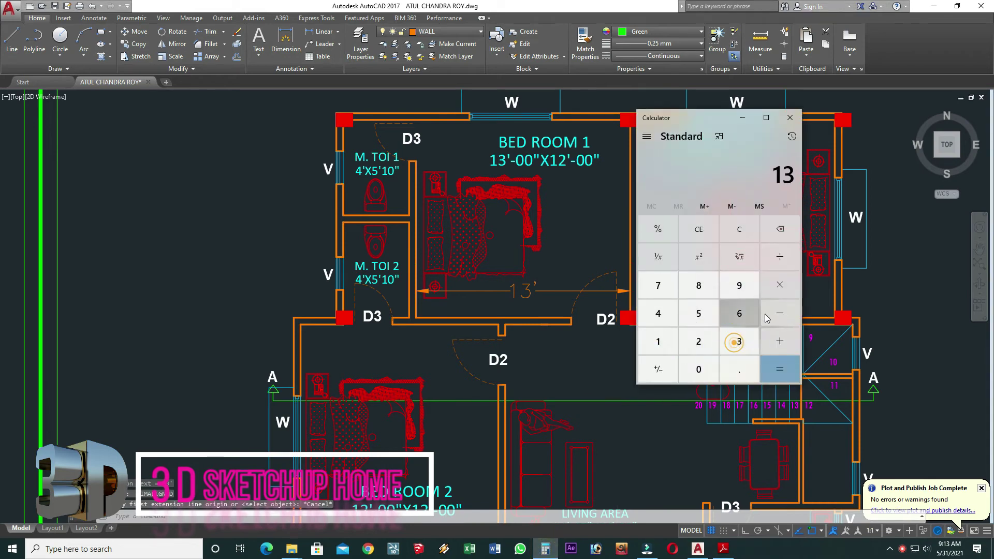
pyautogui.click(780, 285)
pyautogui.click(658, 342)
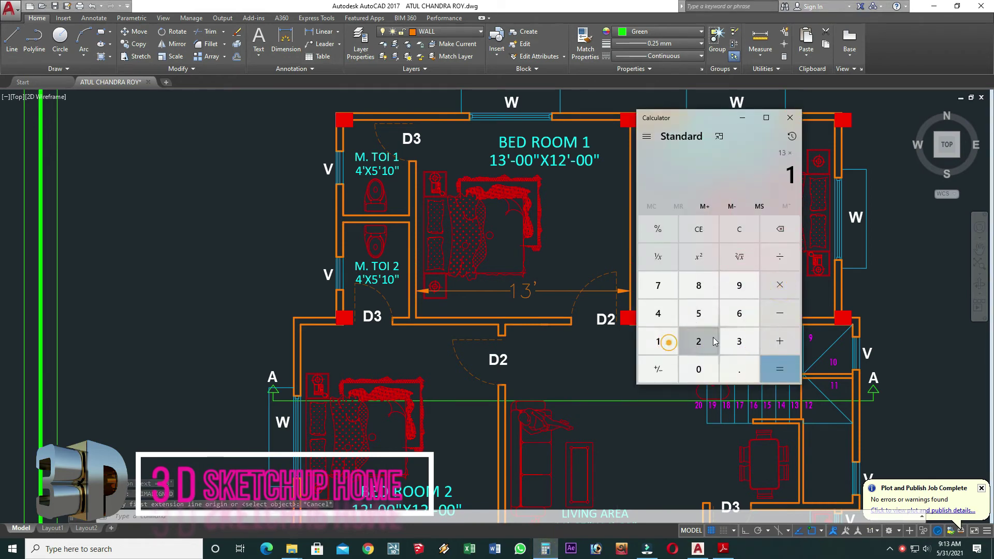
pyautogui.click(698, 341)
pyautogui.click(781, 370)
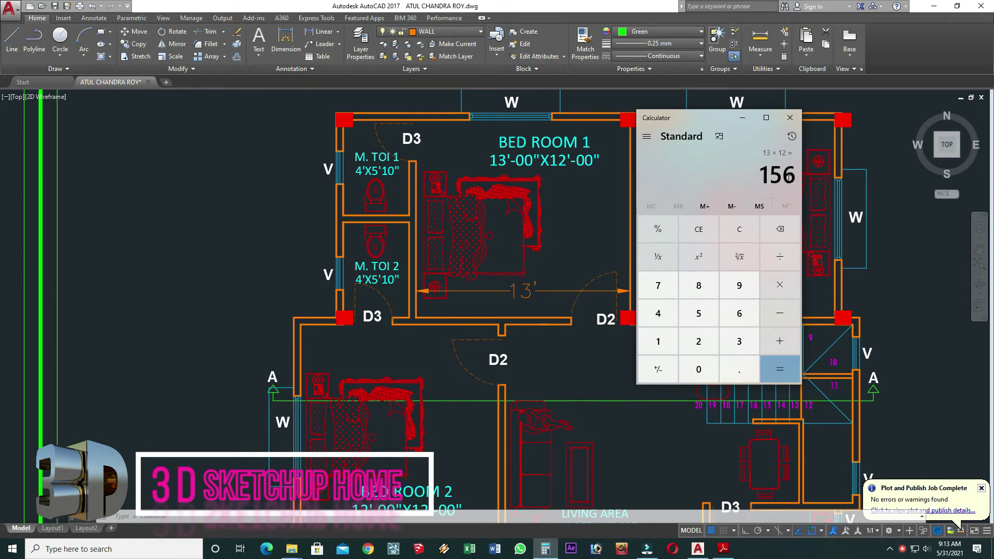
# Divide 156 by 100 to get 1.56 and select the result.
pyautogui.click(783, 262)
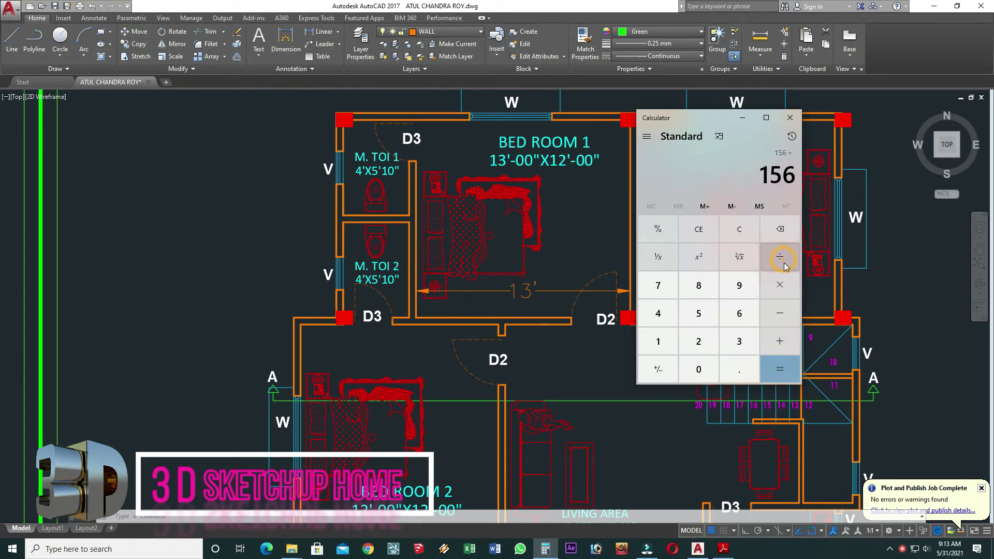
pyautogui.click(662, 347)
pyautogui.doubleClick(694, 363)
pyautogui.click(777, 369)
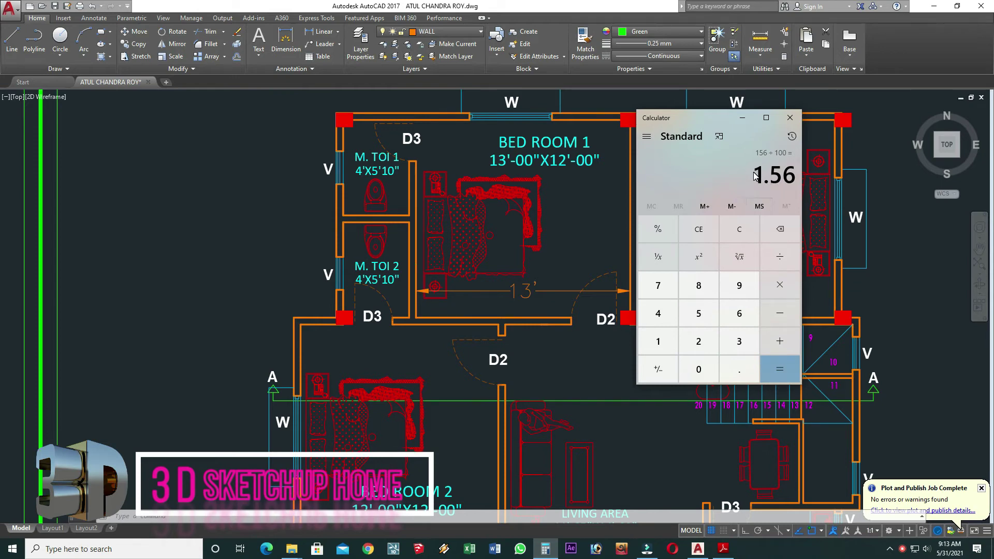
pyautogui.moveTo(757, 173); pyautogui.dragTo(793, 178)
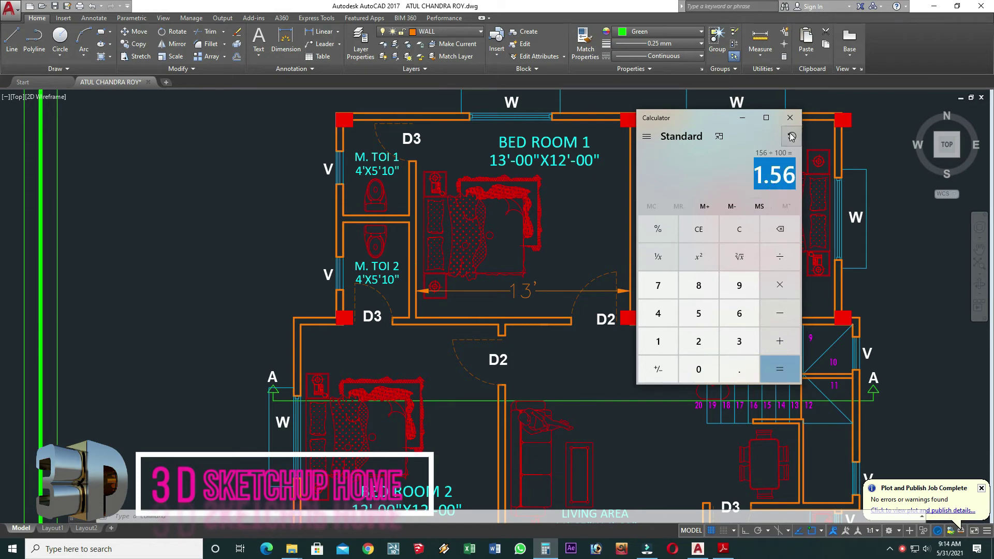
# Zoom in on Bed Room 1's 13' dimension, then switch to the Windows desktop.
pyautogui.click(568, 249)
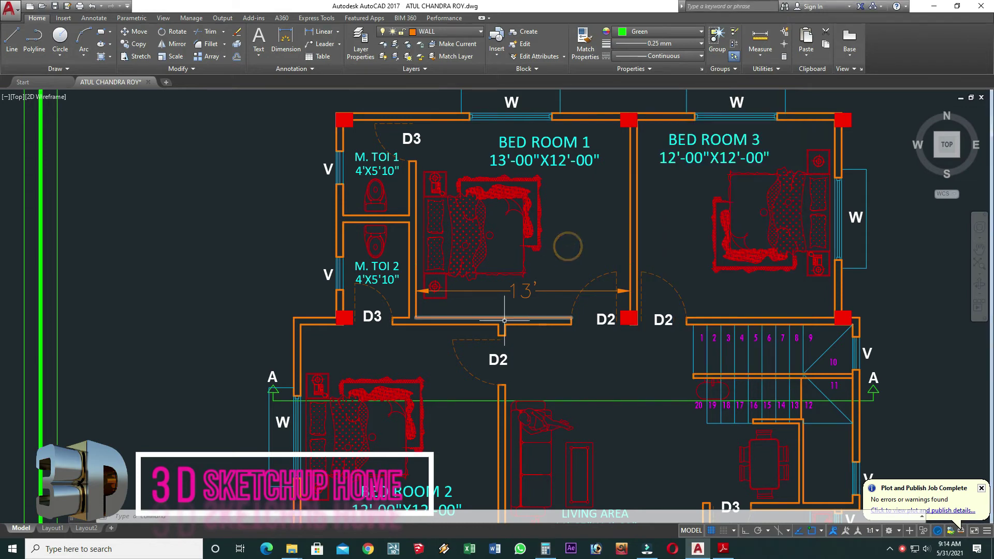
pyautogui.scroll(4, 528, 295)
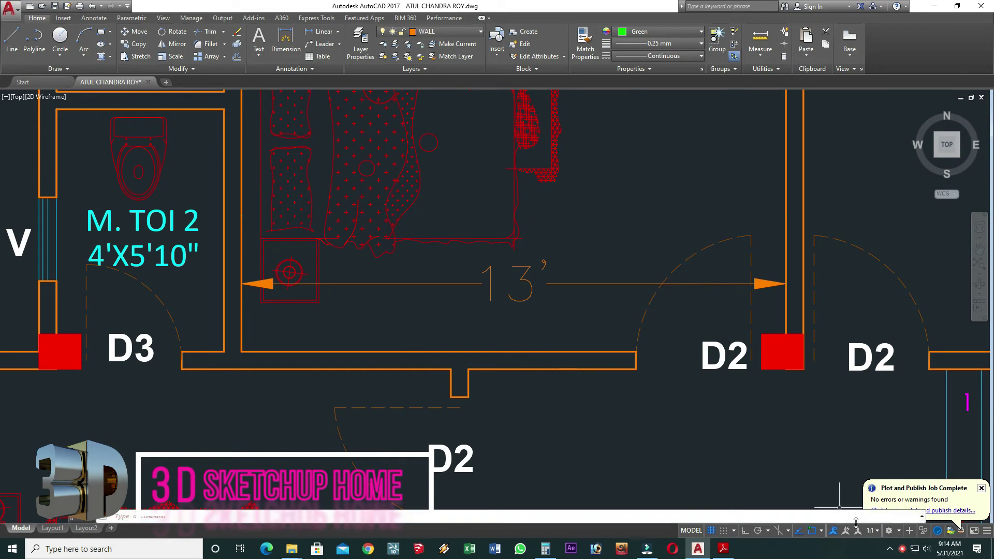
pyautogui.rightClick(902, 549)
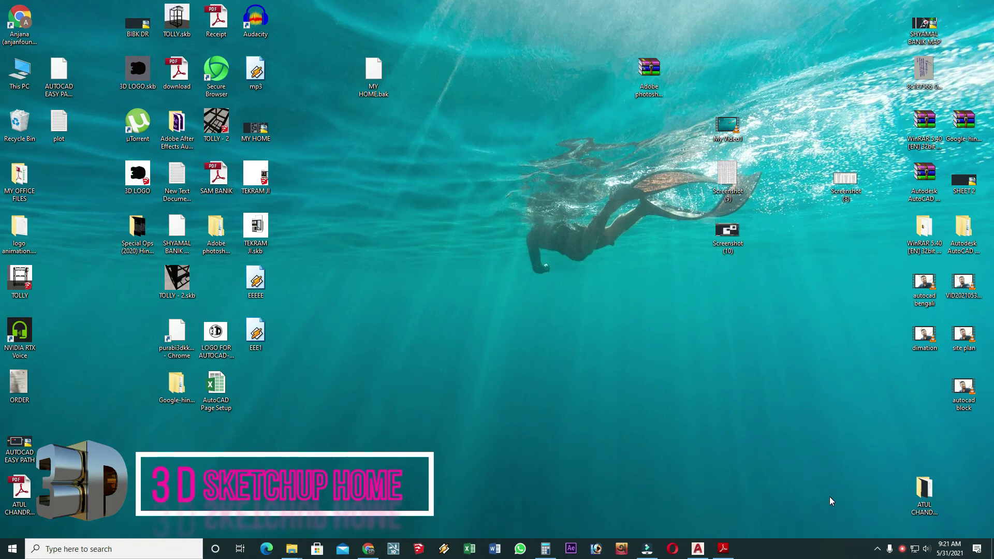
# Open the project folder and view both IMG JPG photos of the ruler on the printed plan.
pyautogui.doubleClick(925, 489)
pyautogui.doubleClick(314, 11)
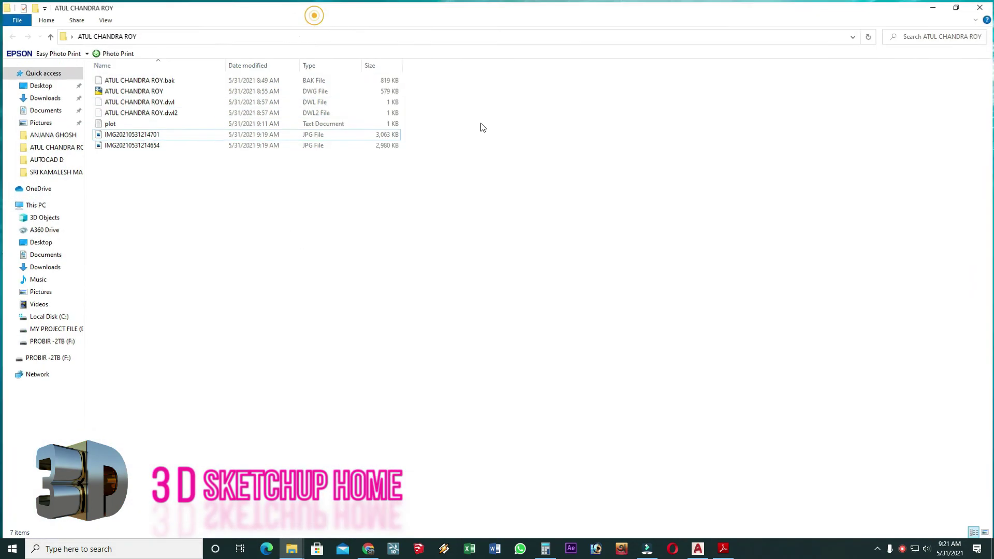
pyautogui.doubleClick(141, 135)
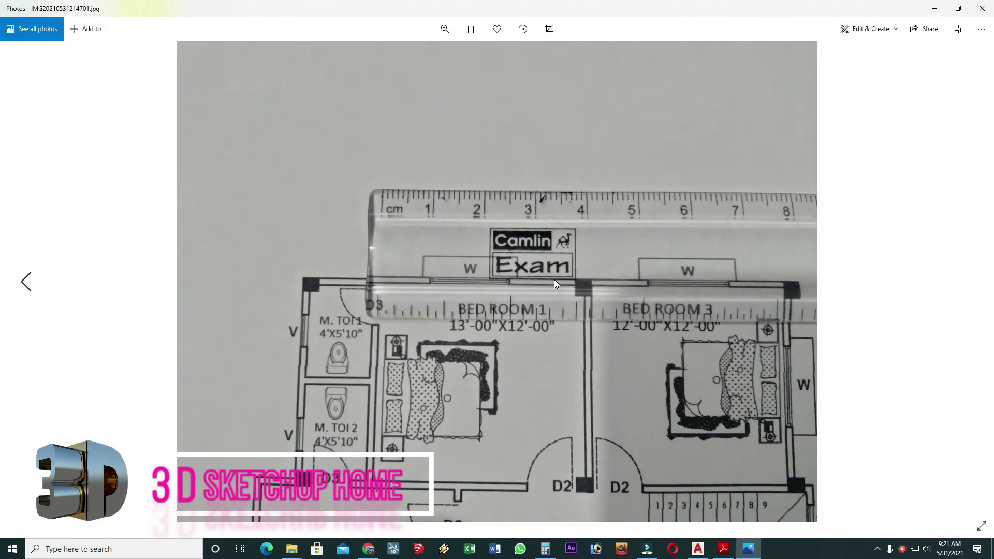
pyautogui.click(935, 8)
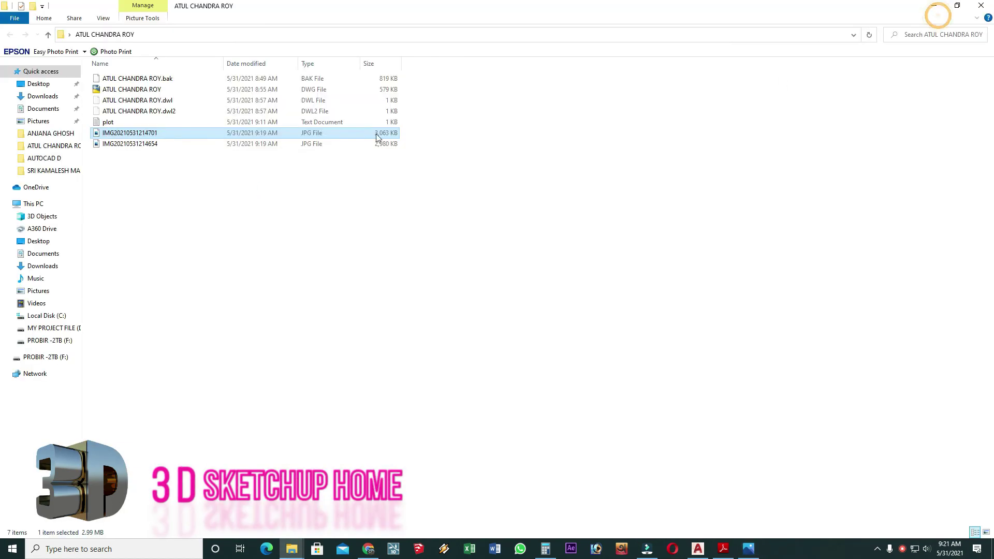
pyautogui.doubleClick(111, 146)
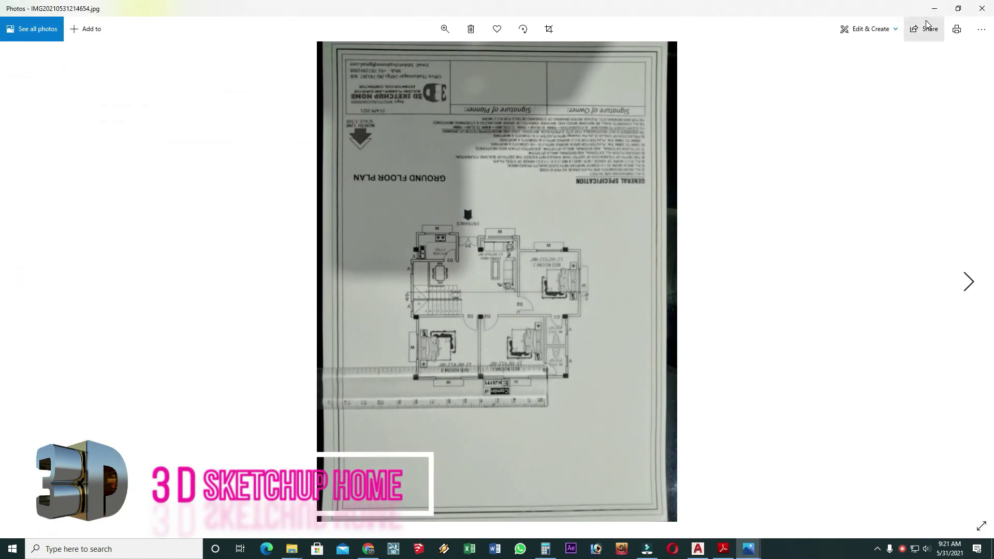
pyautogui.click(932, 15)
# Zoom out over the bedroom wing and restore the Calculator still showing 1.56.
pyautogui.click(698, 549)
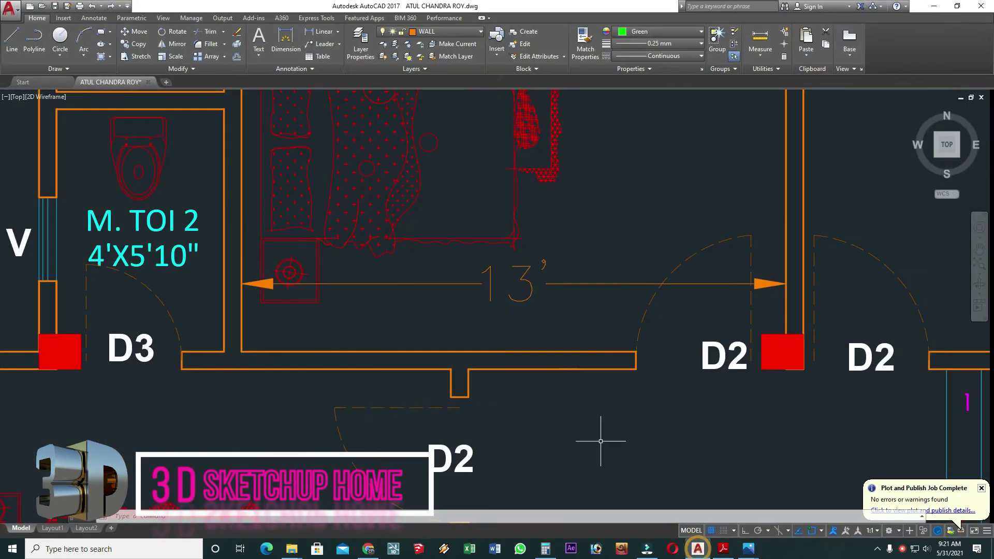
pyautogui.scroll(-5, 544, 329)
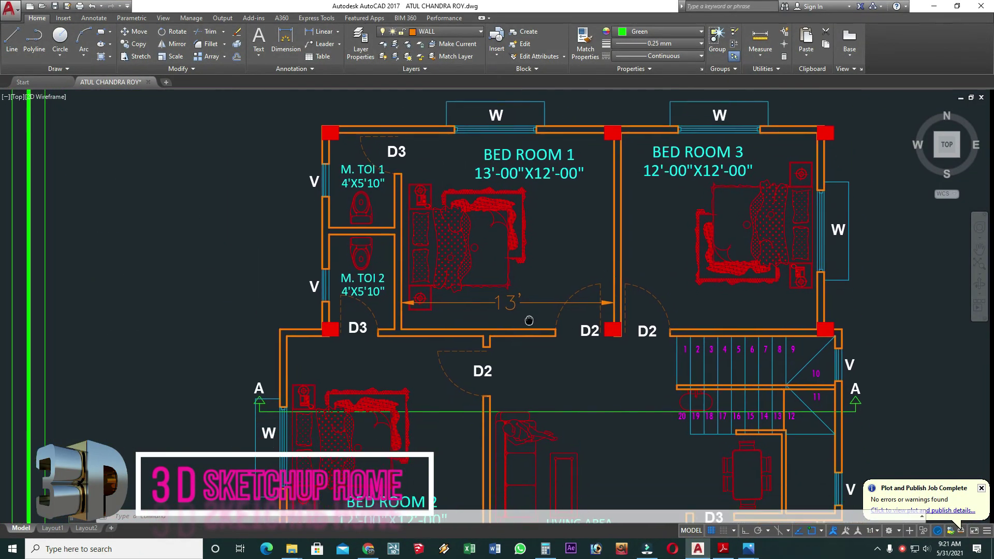
pyautogui.click(546, 549)
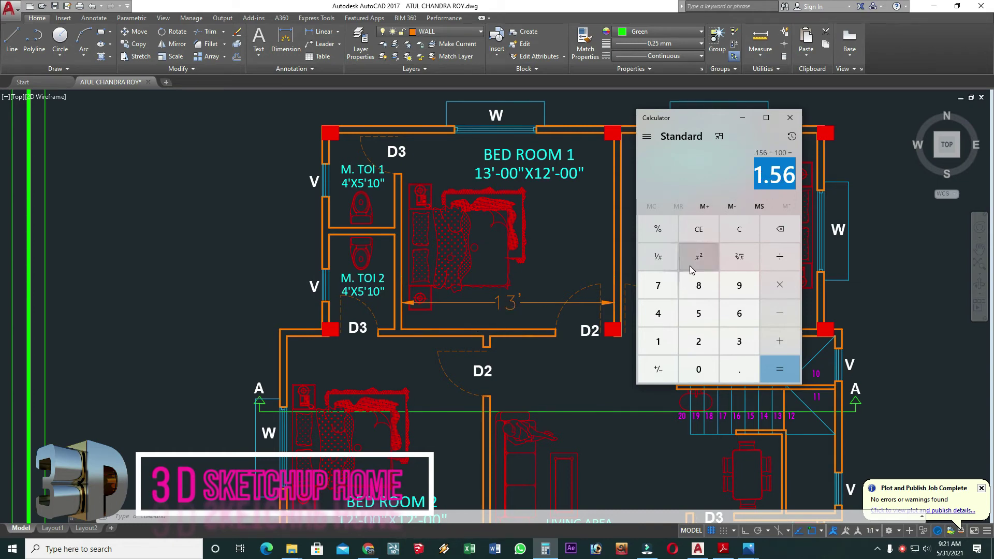
# Clear the Calculator and recompute 13 × 12 = 156.
pyautogui.click(698, 229)
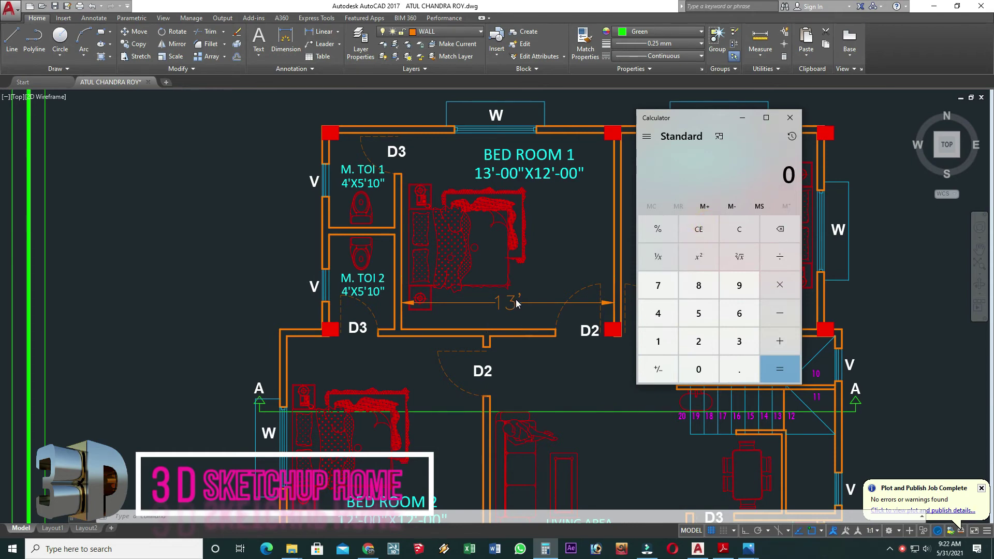
pyautogui.click(658, 341)
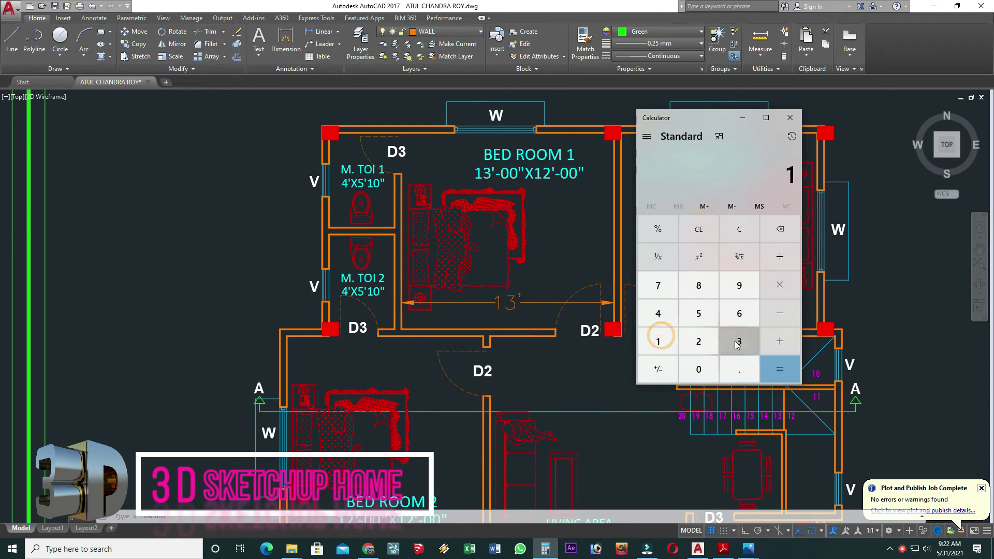
pyautogui.click(739, 341)
pyautogui.click(780, 285)
pyautogui.click(658, 341)
pyautogui.click(698, 341)
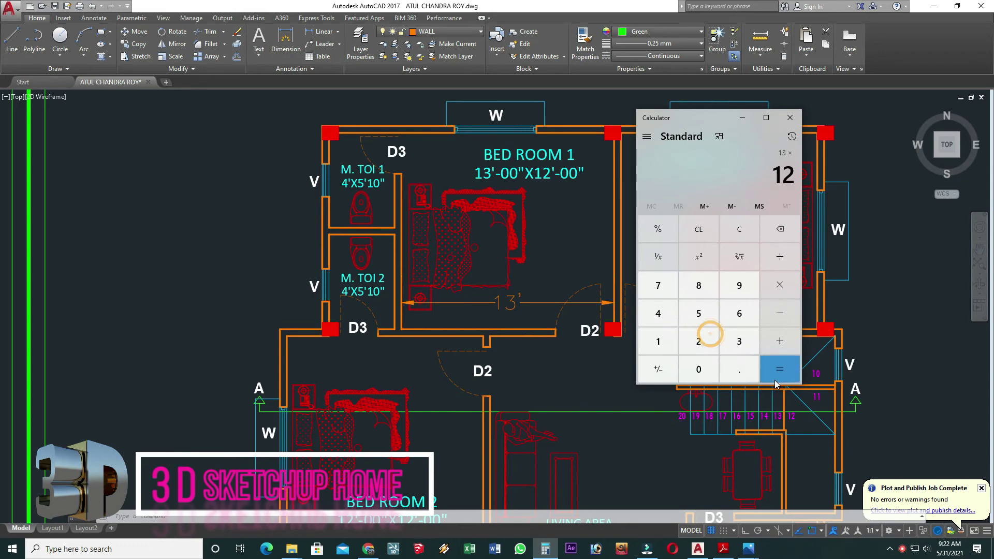
pyautogui.click(779, 370)
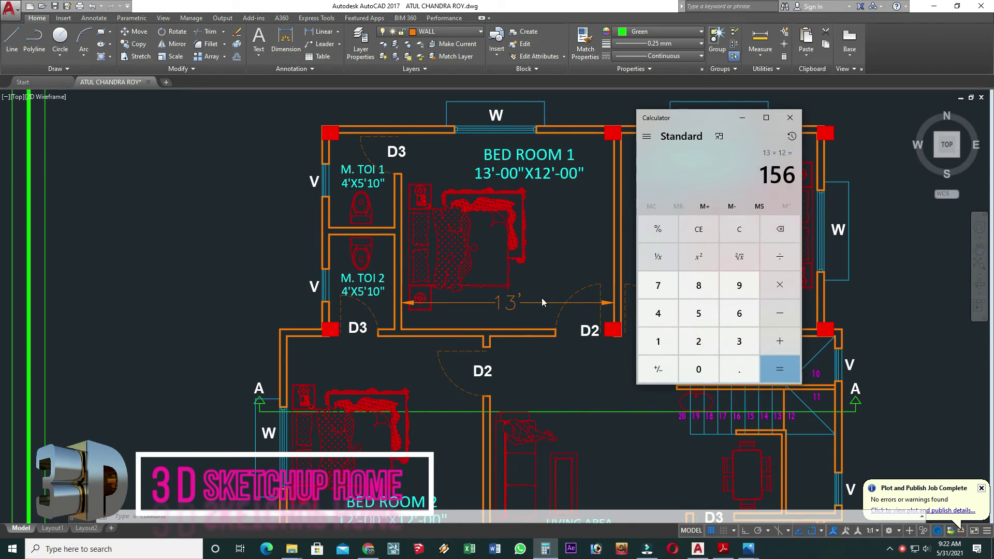
pyautogui.click(787, 256)
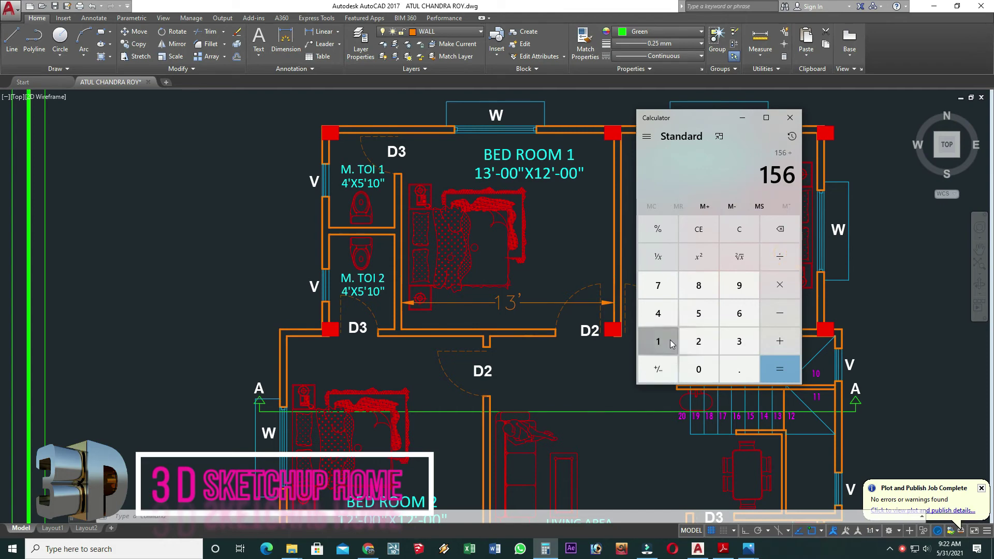
pyautogui.click(659, 341)
pyautogui.click(699, 370)
pyautogui.click(698, 369)
pyautogui.click(772, 375)
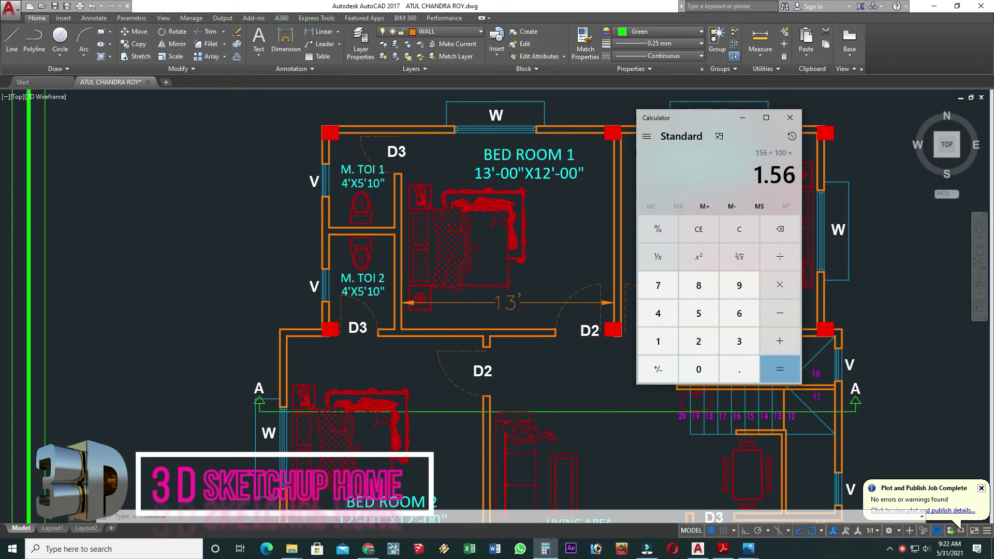
pyautogui.click(747, 121)
pyautogui.click(750, 548)
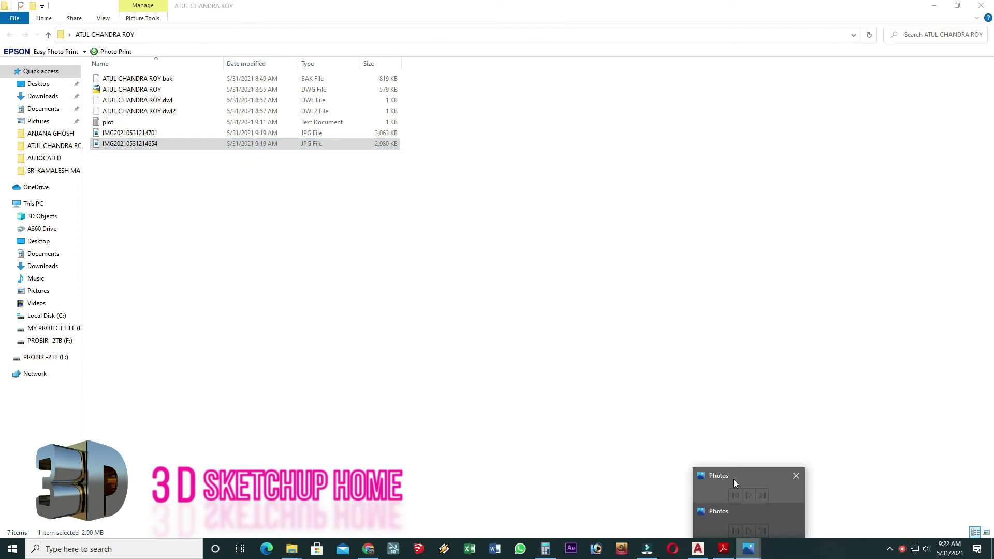
# Open the ruler close-up photo of the print, compare it with the other photo, and zoom on Bed Room 1.
pyautogui.click(735, 480)
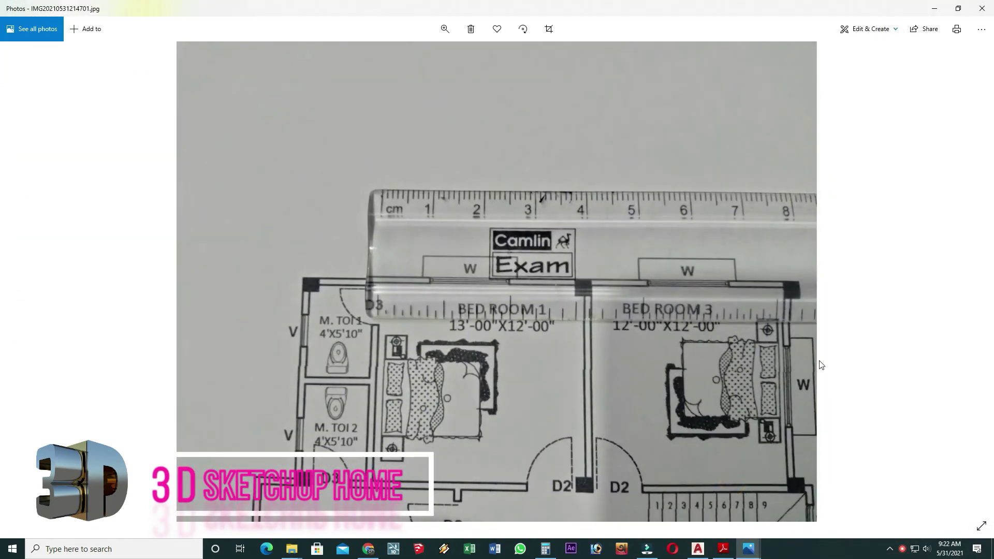
pyautogui.press('Right')
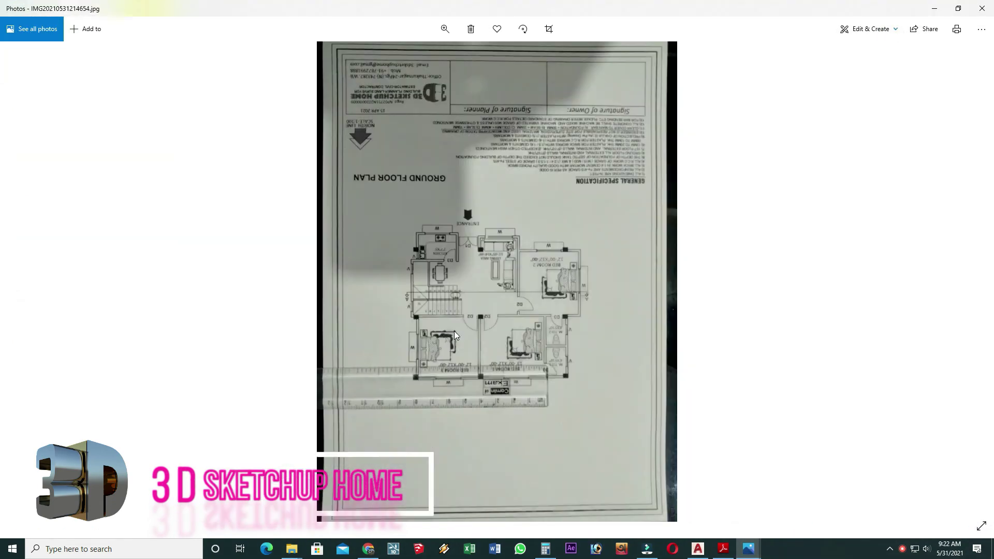
pyautogui.press('Left')
pyautogui.doubleClick(465, 294)
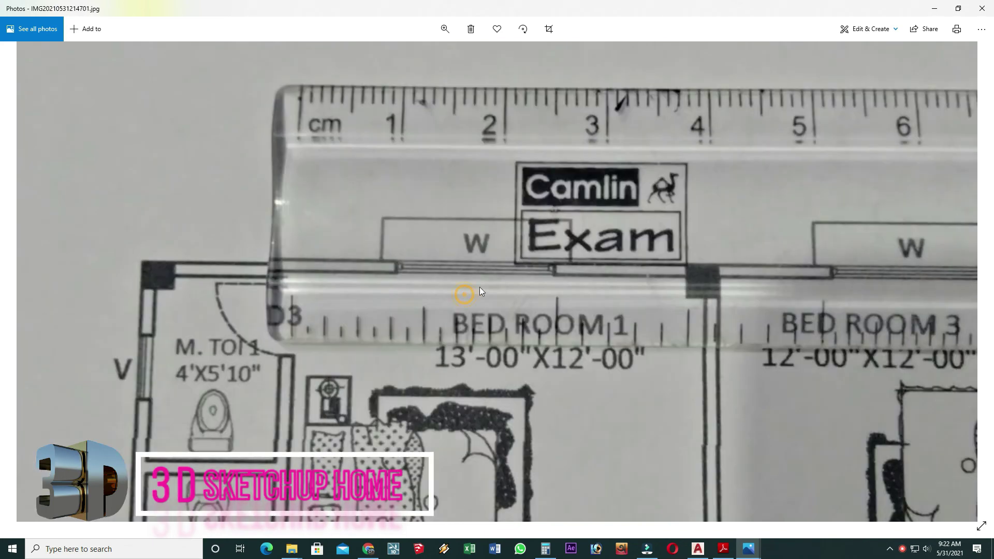
pyautogui.doubleClick(523, 310)
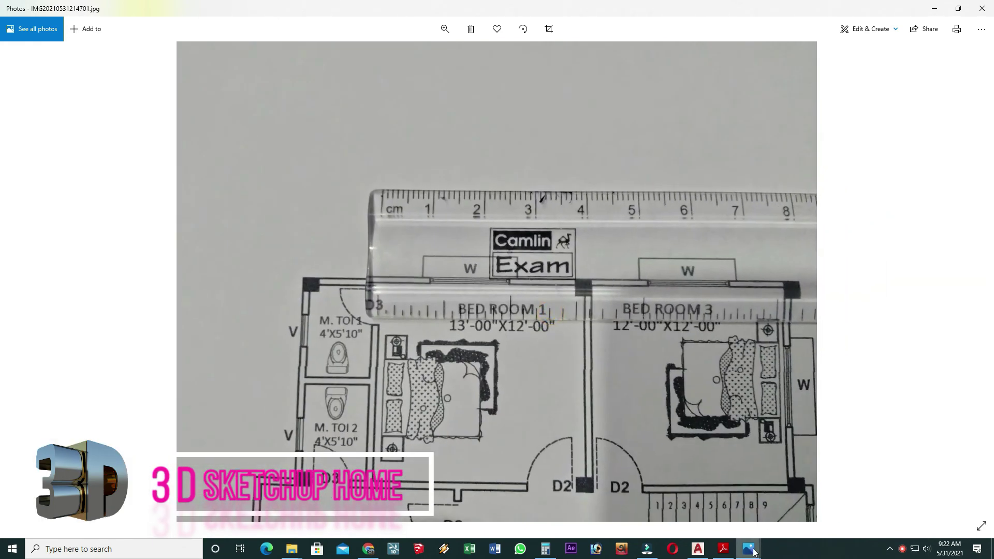
# Inspect the full-page plan photo up close and rotate it upright.
pyautogui.click(752, 547)
pyautogui.click(751, 482)
pyautogui.press('Left')
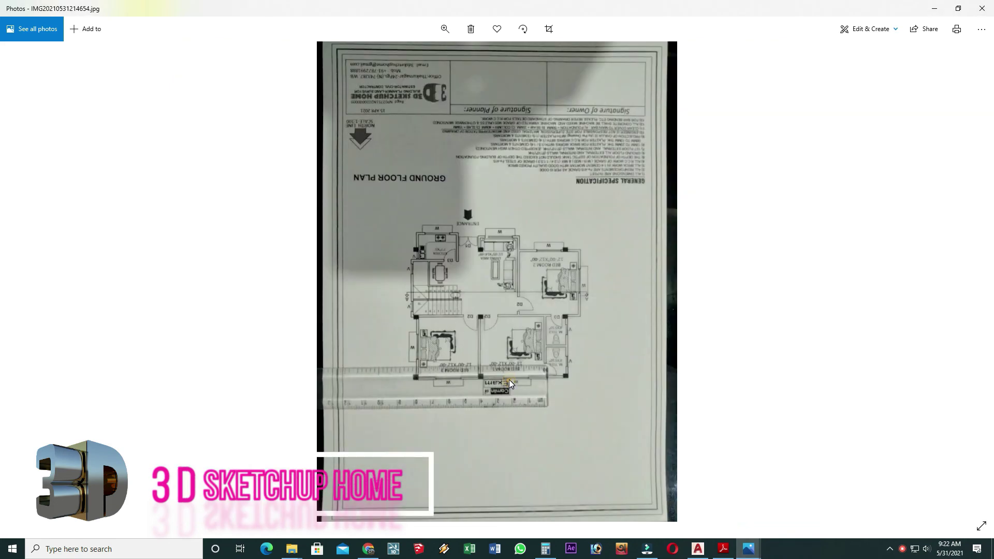
pyautogui.doubleClick(511, 382)
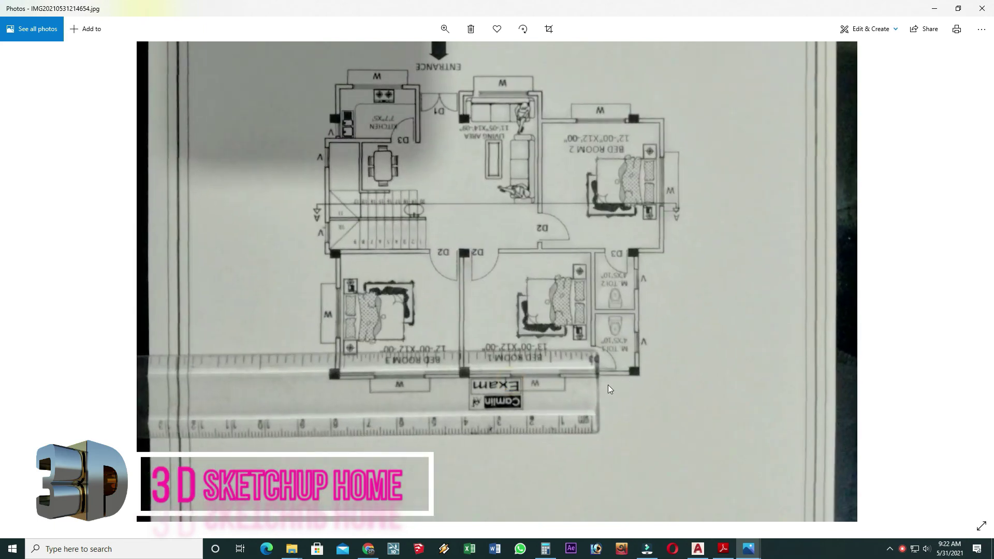
pyautogui.doubleClick(510, 297)
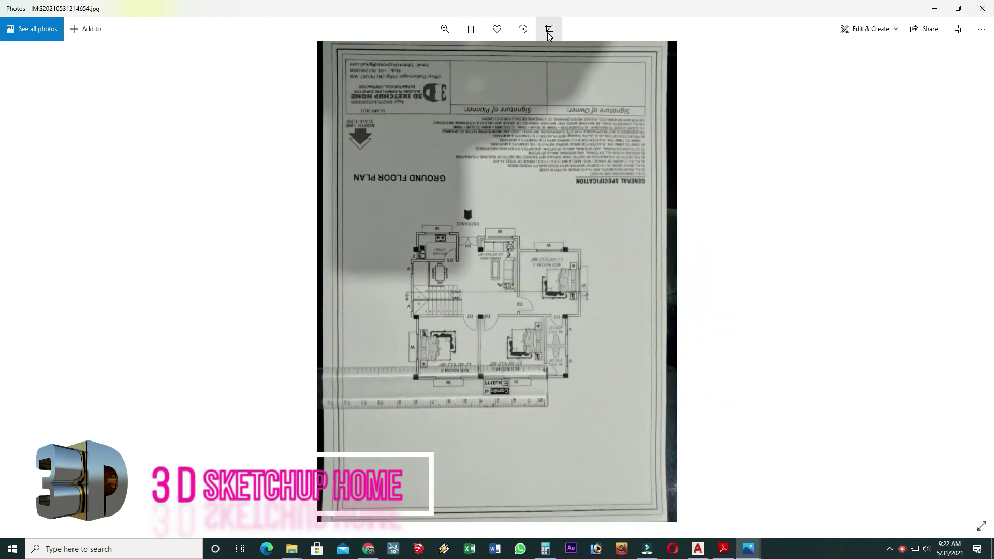
pyautogui.click(524, 29)
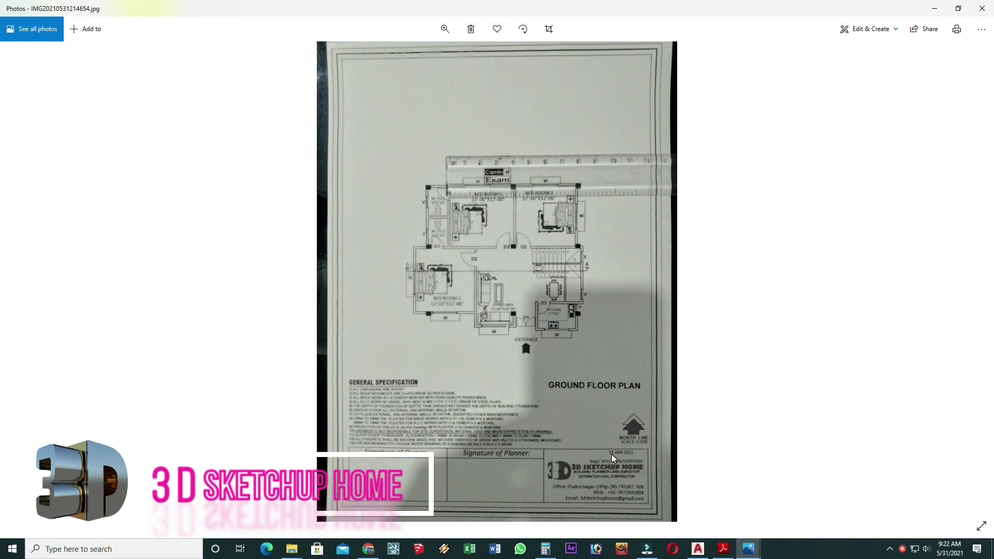
# Back in AutoCAD, zoom onto the title block and out to the full framed A4 sheet.
pyautogui.click(699, 549)
pyautogui.scroll(-5, 711, 417)
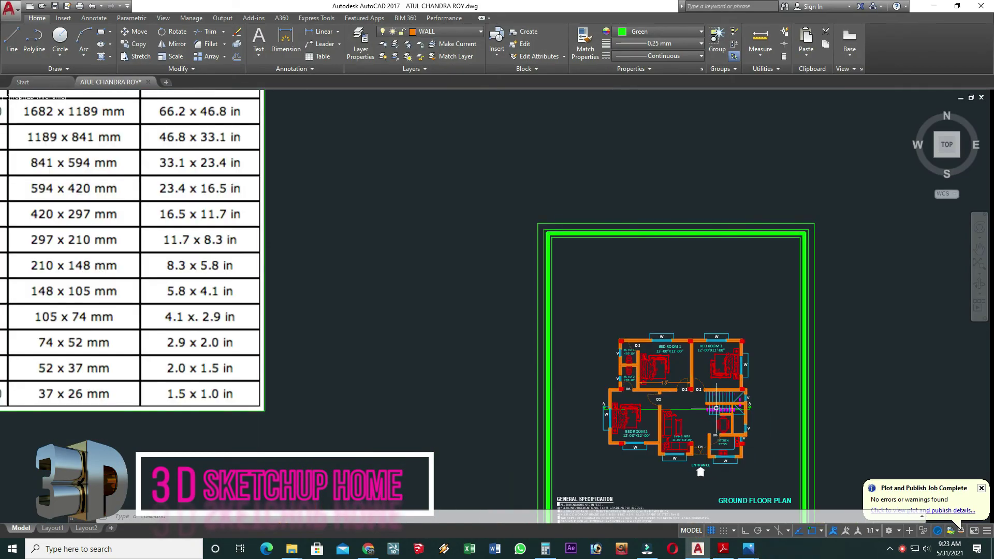
pyautogui.scroll(-2, 596, 285)
pyautogui.scroll(4, 588, 297)
pyautogui.scroll(2, 588, 298)
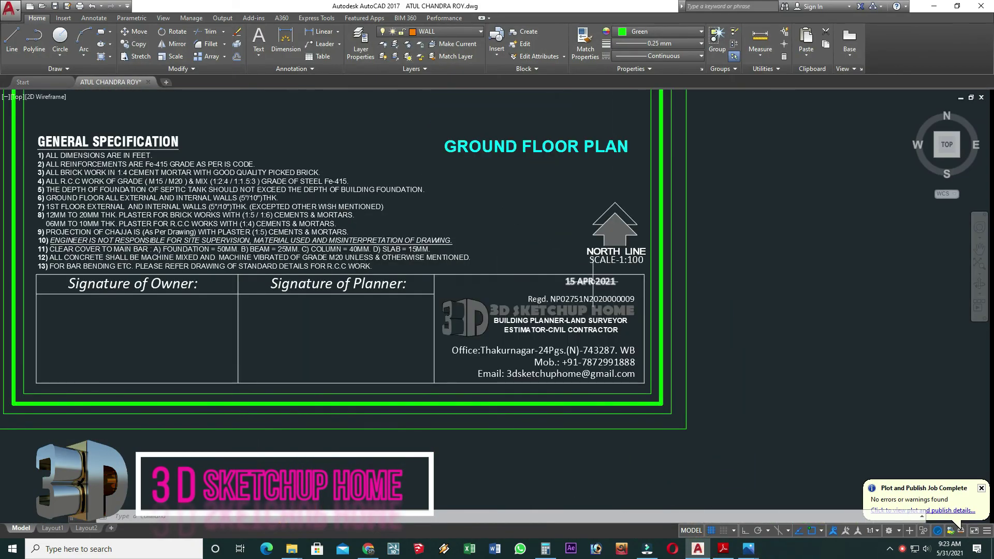
pyautogui.scroll(-2, 593, 332)
pyautogui.scroll(-3, 593, 332)
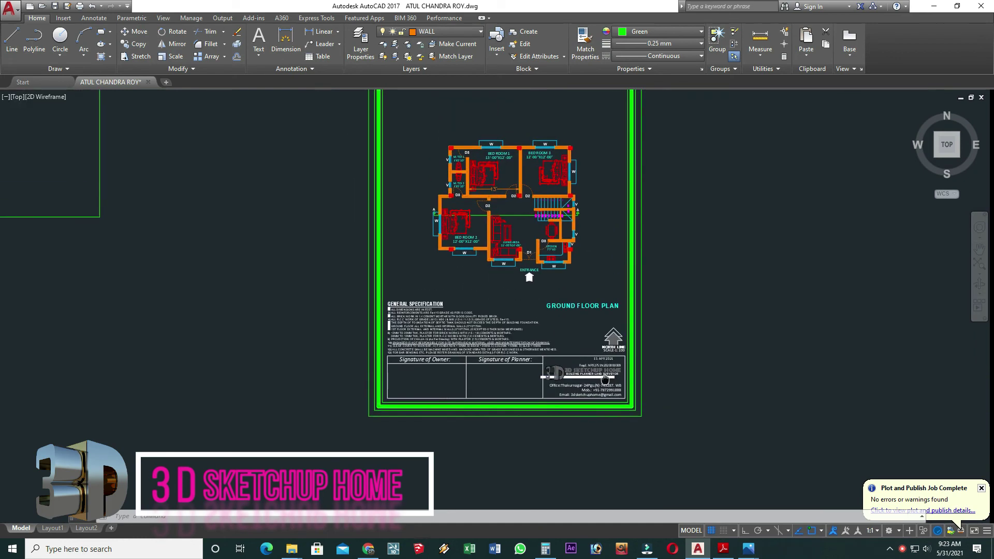
pyautogui.scroll(1, 510, 166)
pyautogui.scroll(-1, 510, 171)
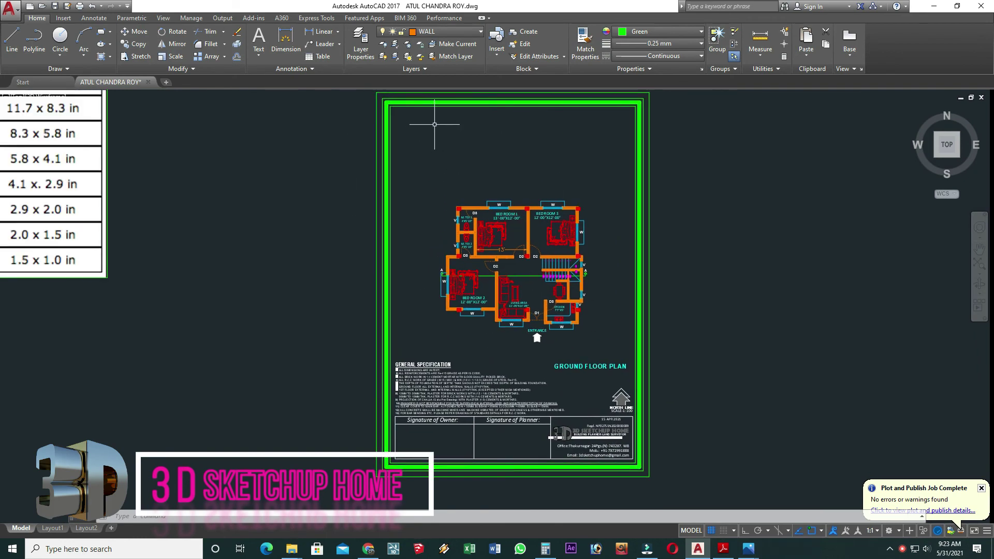
pyautogui.moveTo(743, 549)
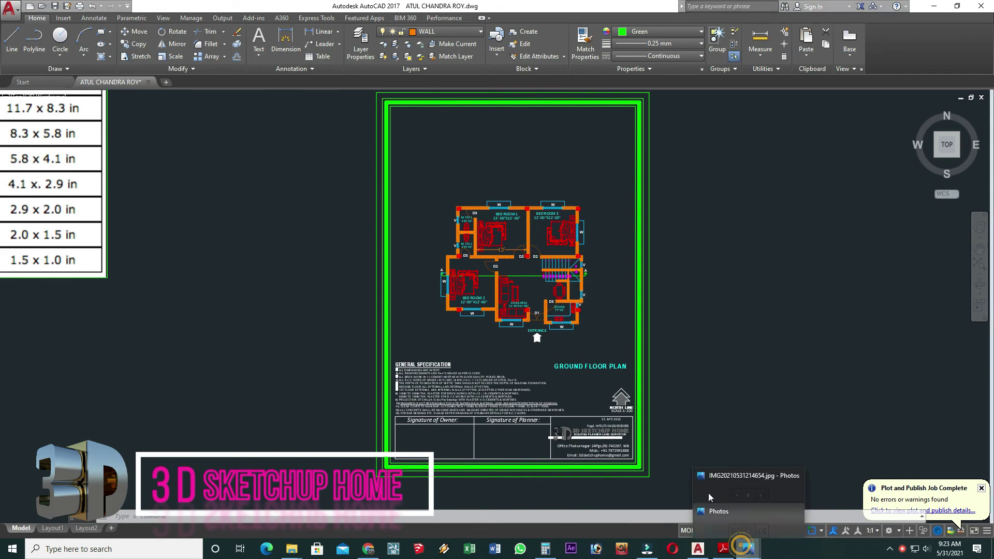
# Zoom into the ruler photo over Bed Room 1 and highlight Calculator's 1.56 result alongside.
pyautogui.click(759, 492)
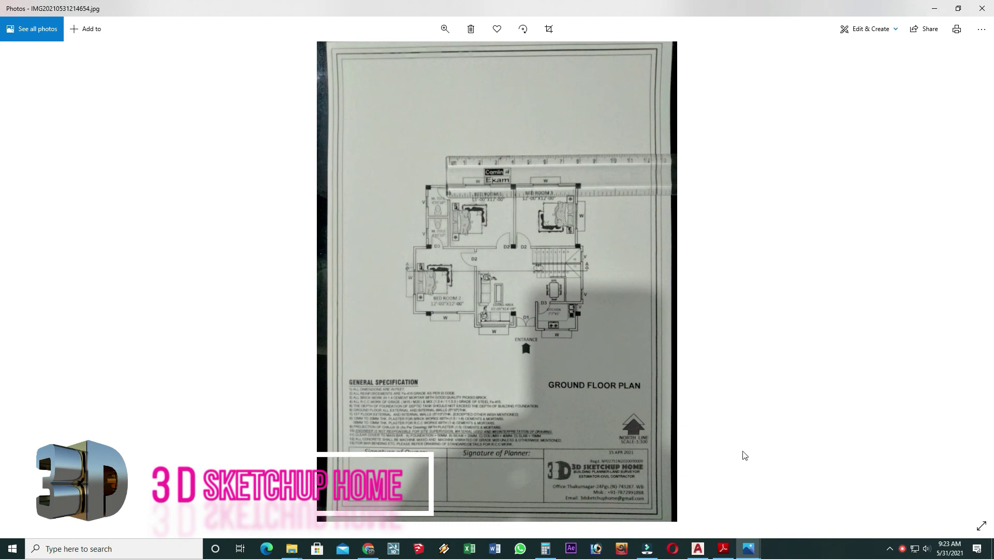
pyautogui.moveTo(748, 549)
pyautogui.click(741, 506)
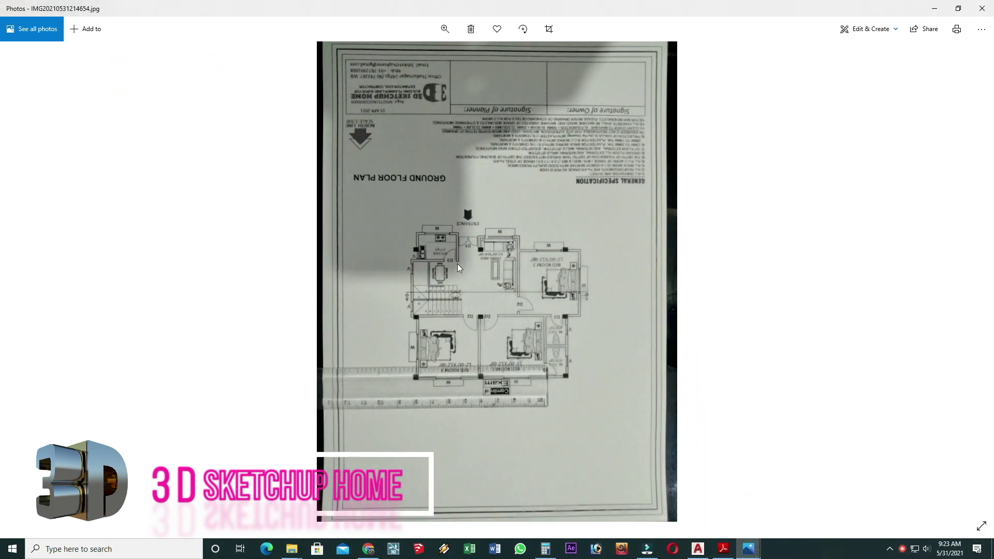
pyautogui.press('Right')
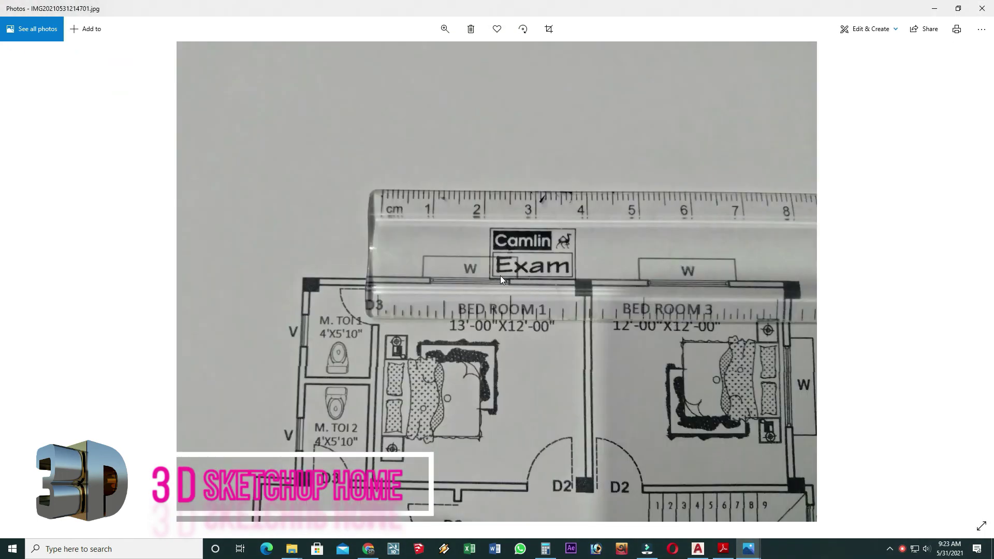
pyautogui.doubleClick(500, 275)
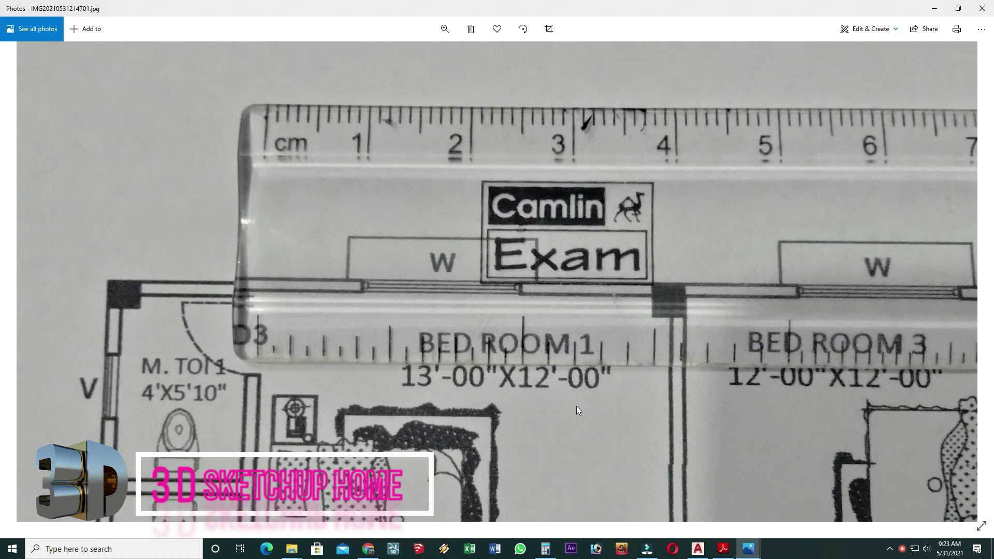
pyautogui.click(546, 549)
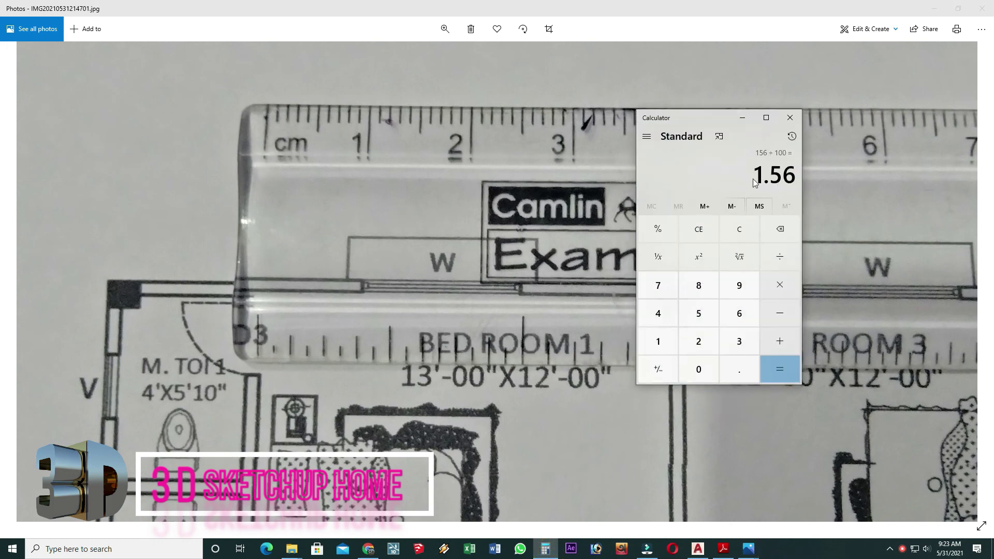
pyautogui.moveTo(753, 179); pyautogui.dragTo(794, 181)
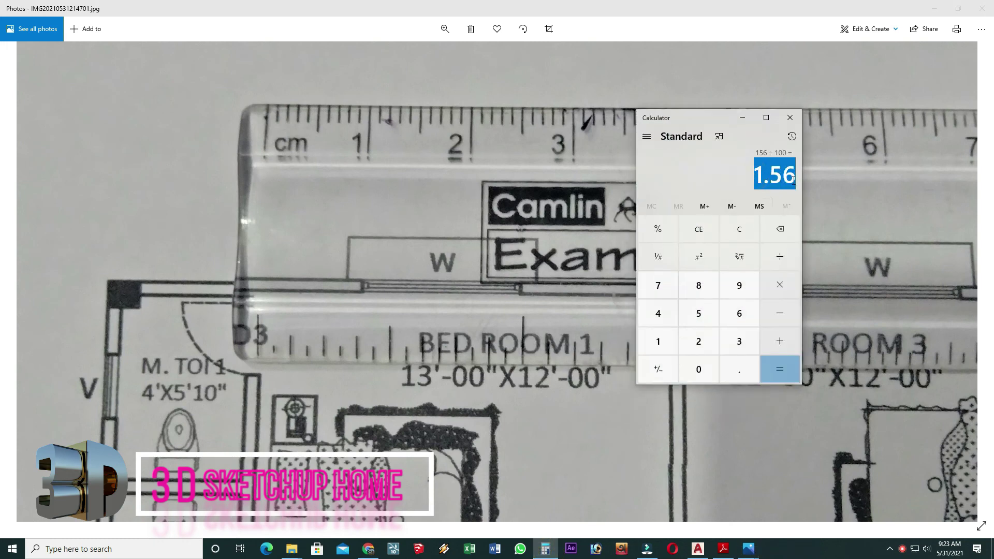
# Bring the Bed Room 1 ruler photo in front of the Calculator.
pyautogui.click(260, 353)
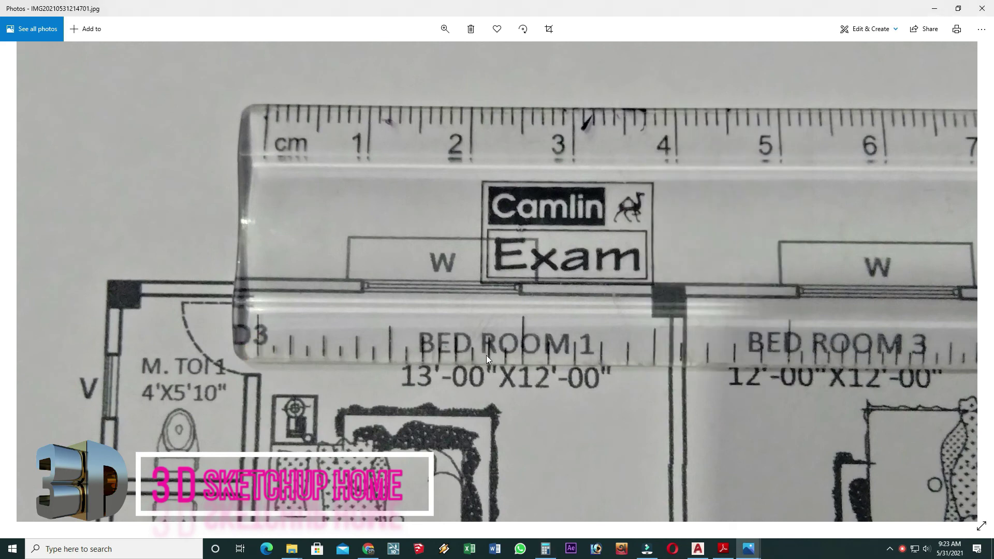